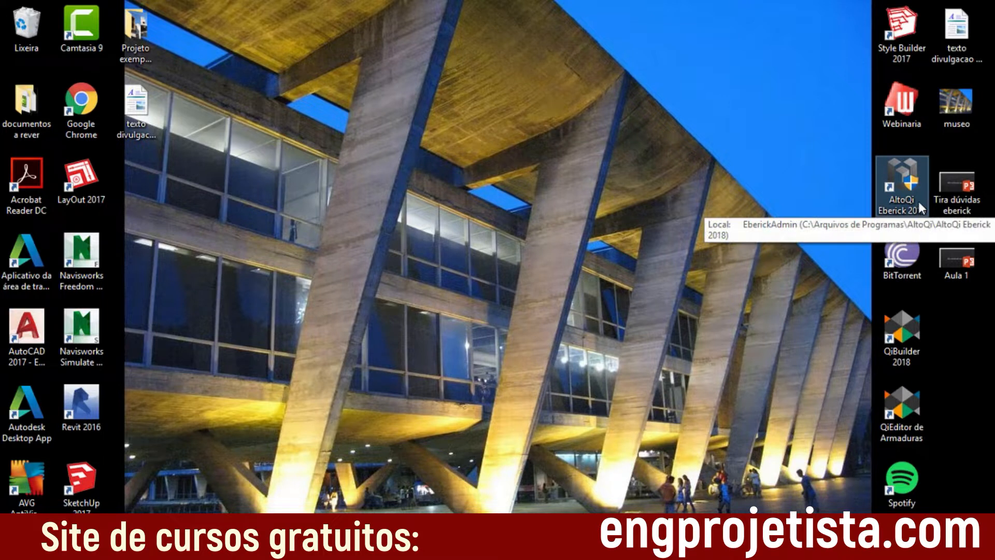
Step: Launch AltoQi Eberick 2018, cancel the remote update assistant and start a new project
double_click(918, 203)
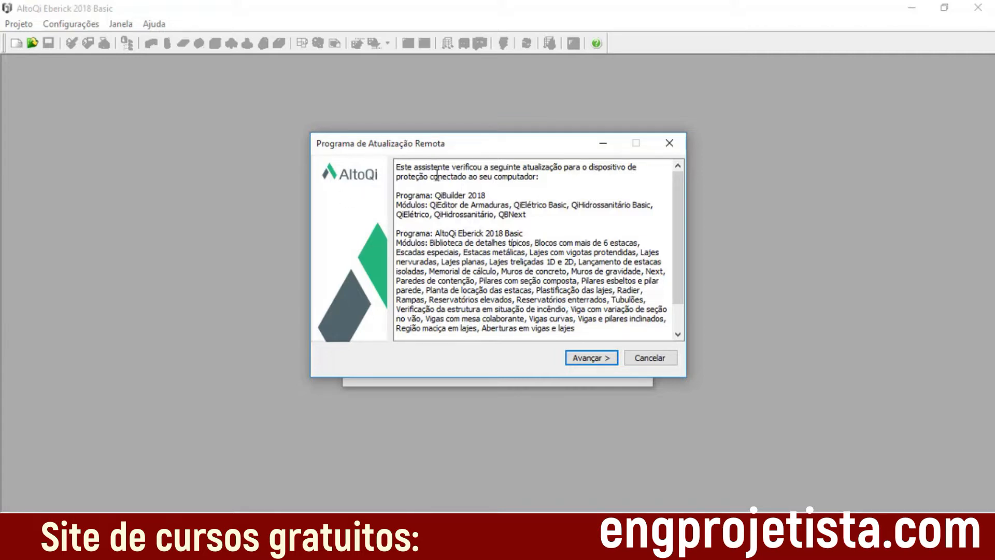
left_click(654, 358)
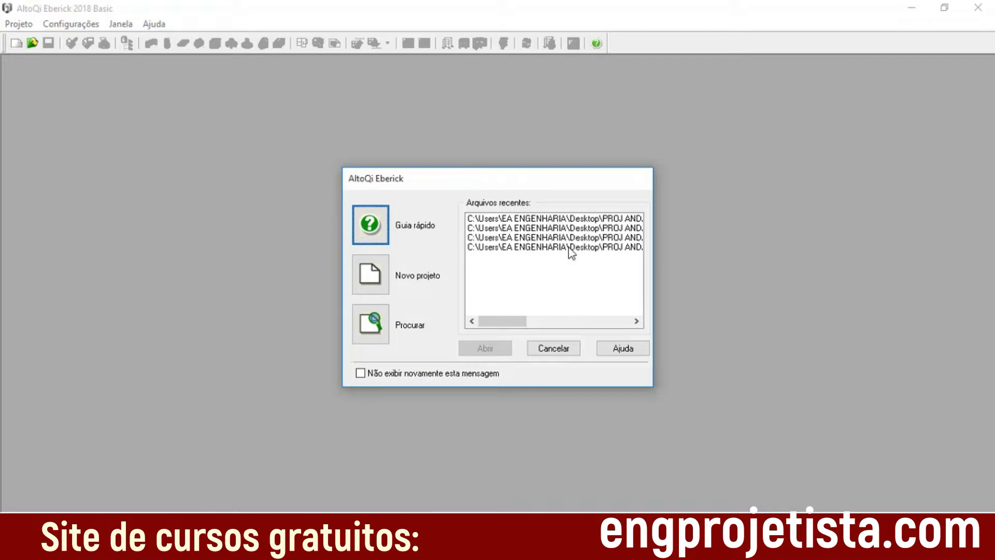
left_click(383, 286)
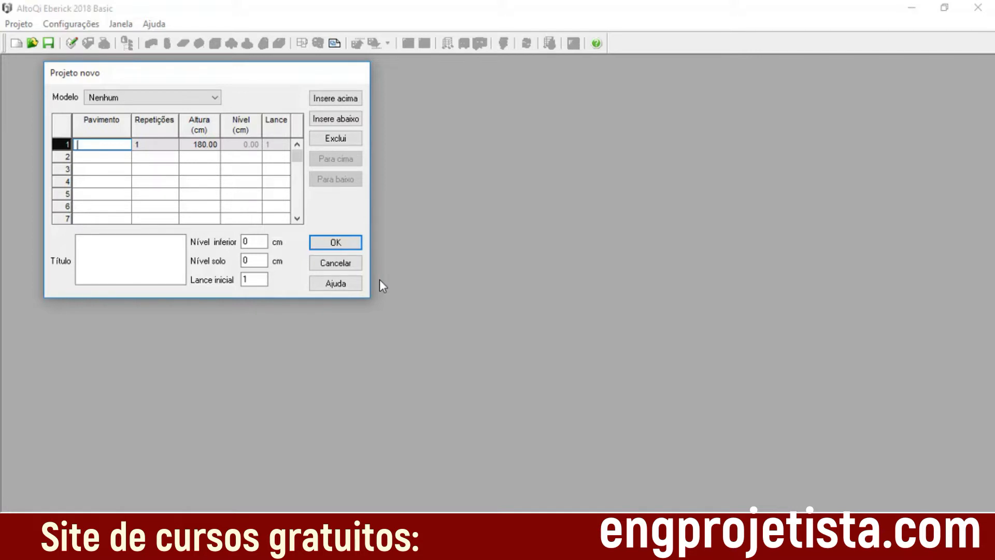
Step: Name the first floor of the new project BALDRAME and set its height to 80 cm
type("BALDRAME")
left_click(205, 145)
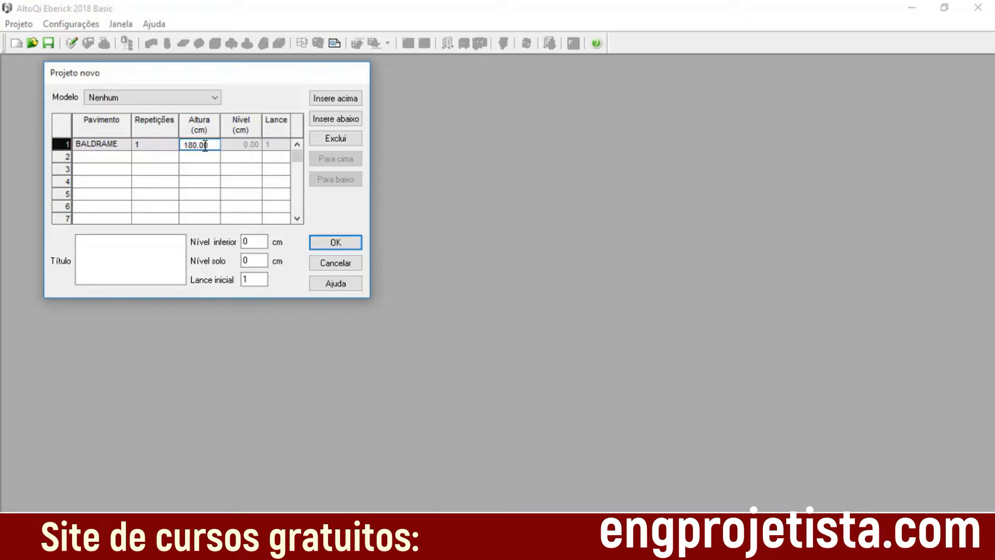
key("Left")
key("Left")
key("Left")
key("Left")
key("Left")
key("BackSpace")
key("Right")
key("Right")
key("Right")
key("Right")
key("Right")
Step: Insert a floor above BALDRAME named TERREO with a height of 300 cm
left_click(350, 101)
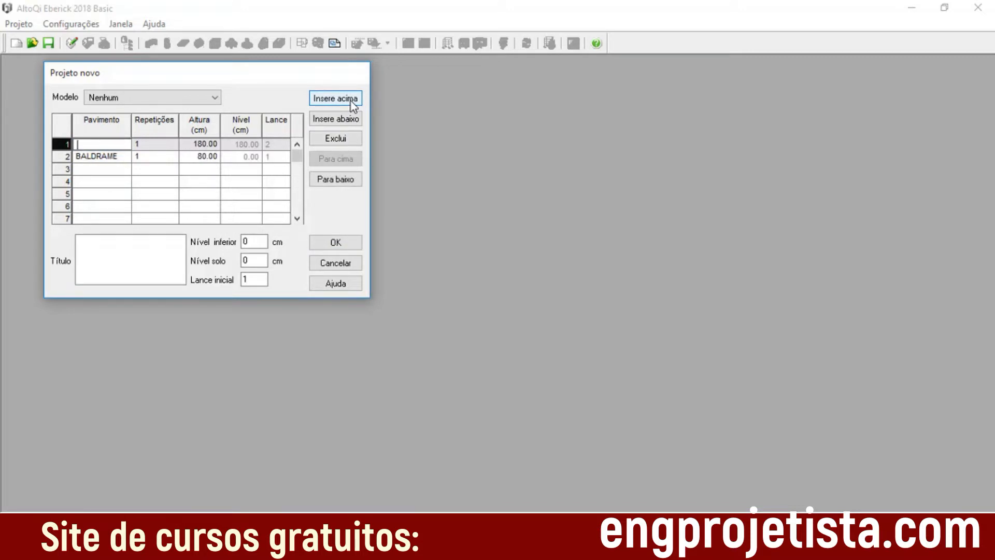
type("TERREO")
left_click(206, 142)
key("Left")
key("Left")
key("BackSpace")
key("BackSpace")
key("BackSpace")
type("300")
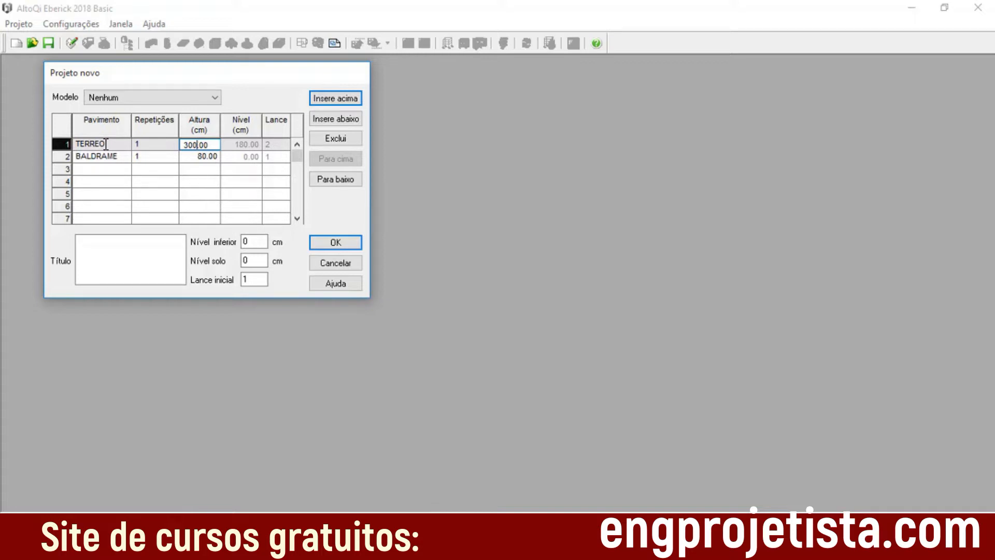
Step: Insert a floor above TERREO named SUPERIOR with a height of 300 cm
left_click(347, 105)
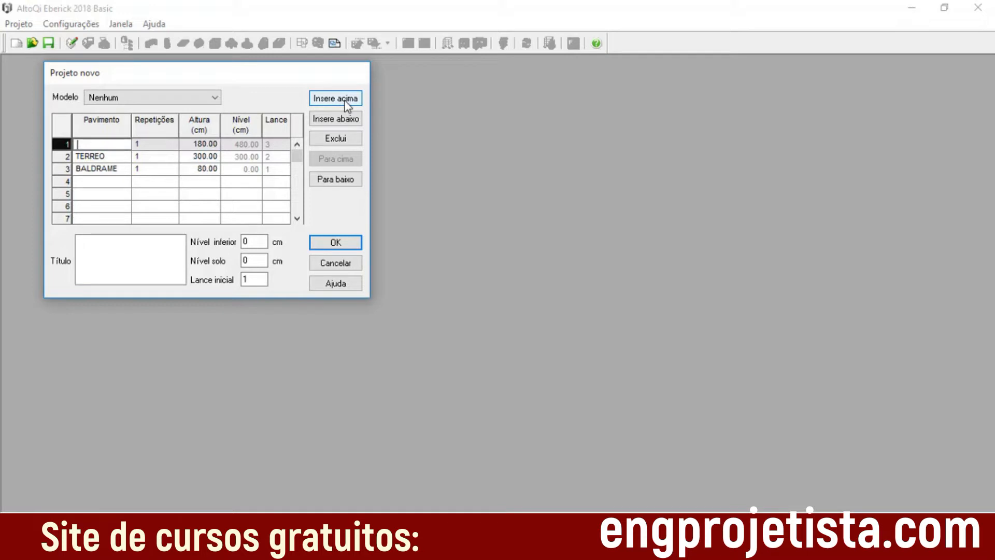
left_click(115, 144)
type("SUPERIOR")
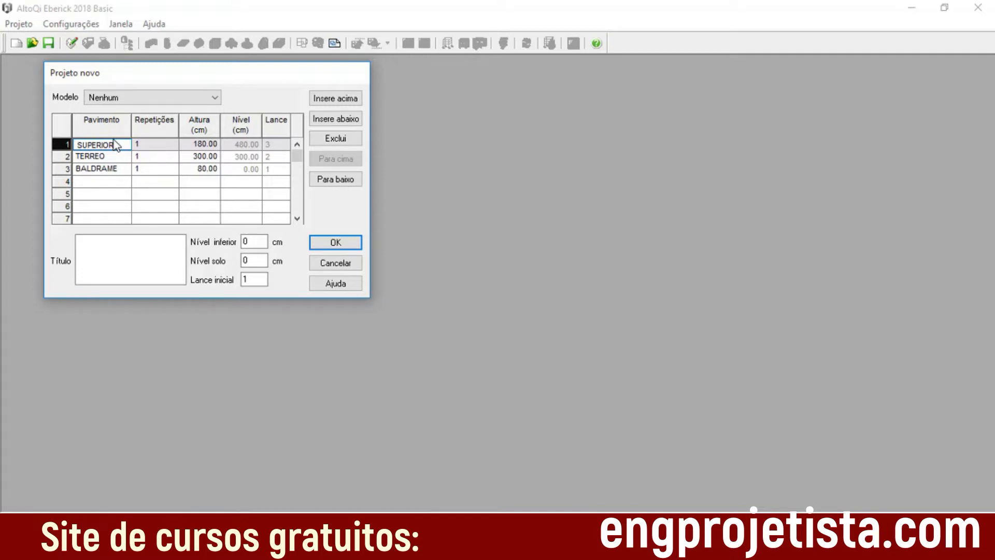
left_click(207, 145)
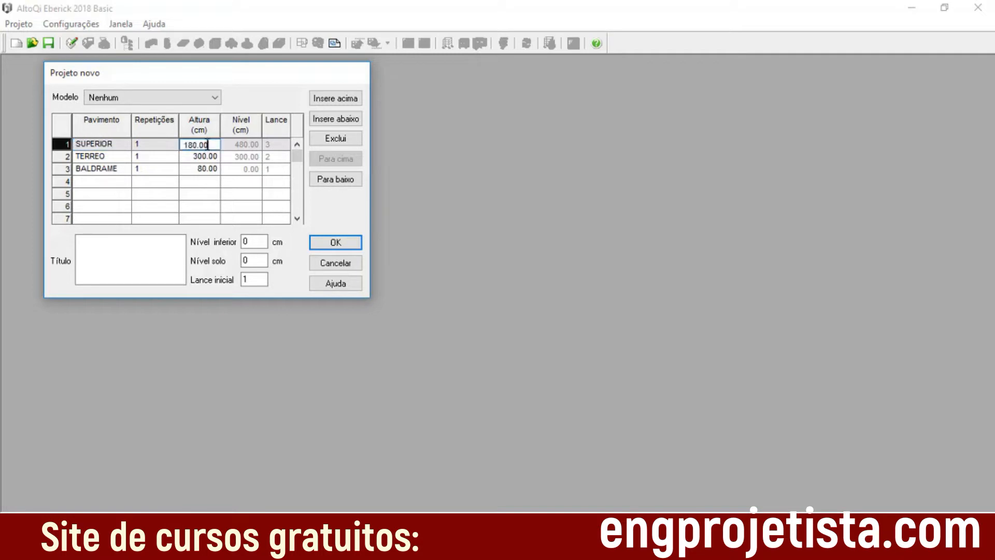
key("Left")
key("Left")
key("Left")
key("BackSpace")
key("BackSpace")
key("BackSpace")
key("BackSpace")
type("300")
Step: Insert a floor above SUPERIOR and name it CX AGUA
left_click(344, 98)
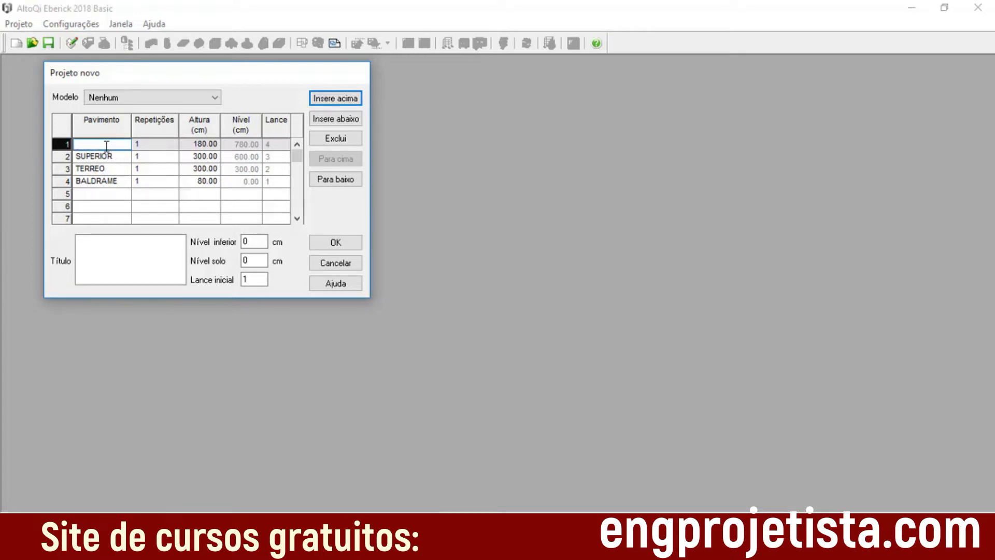
type("CX AGUA")
Step: Set the CX AGUA floor's height to 200 cm and create the project from the floor list
left_click(206, 144)
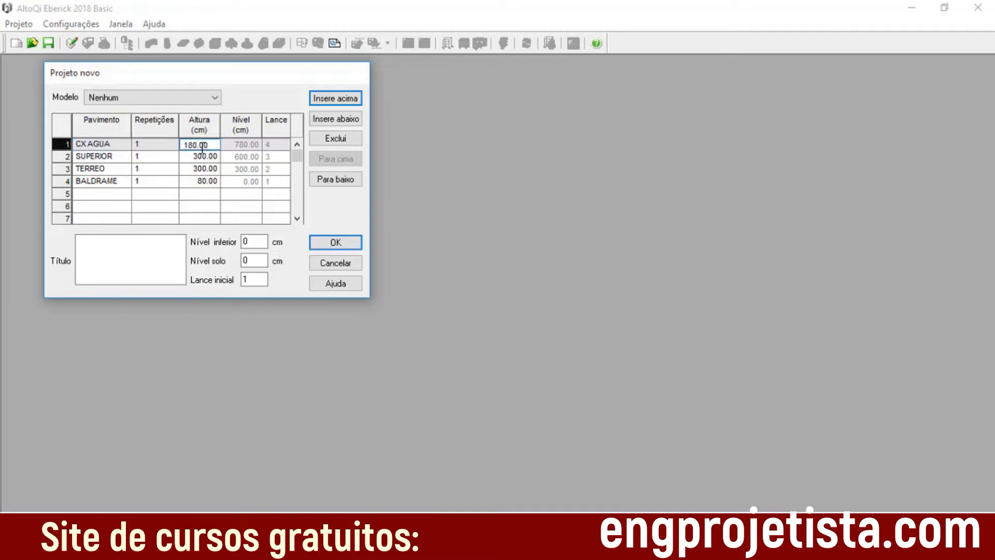
key("BackSpace")
key("BackSpace")
key("BackSpace")
key("BackSpace")
type("200")
left_click(215, 169)
left_click(243, 144)
left_click(357, 246)
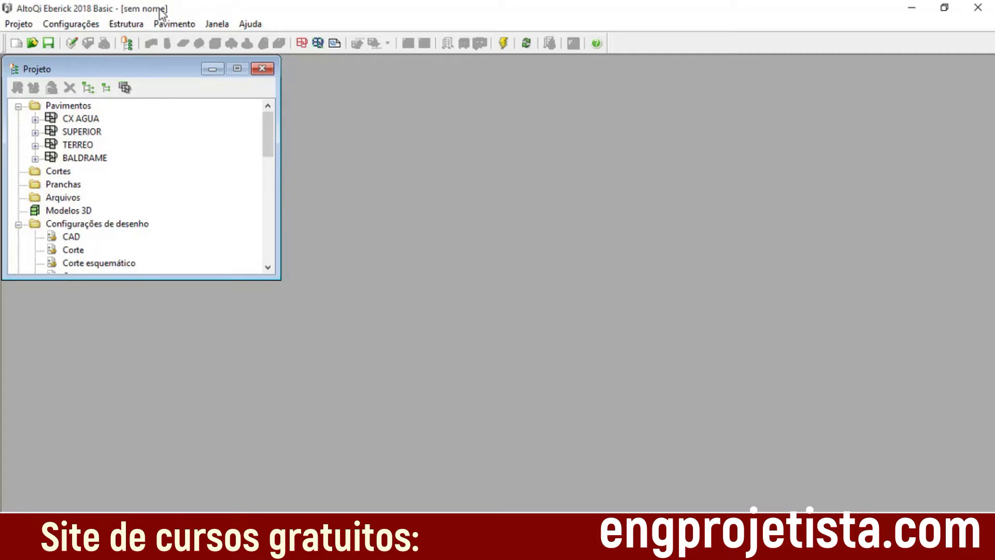
Step: Save the project on the desktop (Área de Trabalho) under the name "Aula 1 - v1"
left_click(30, 25)
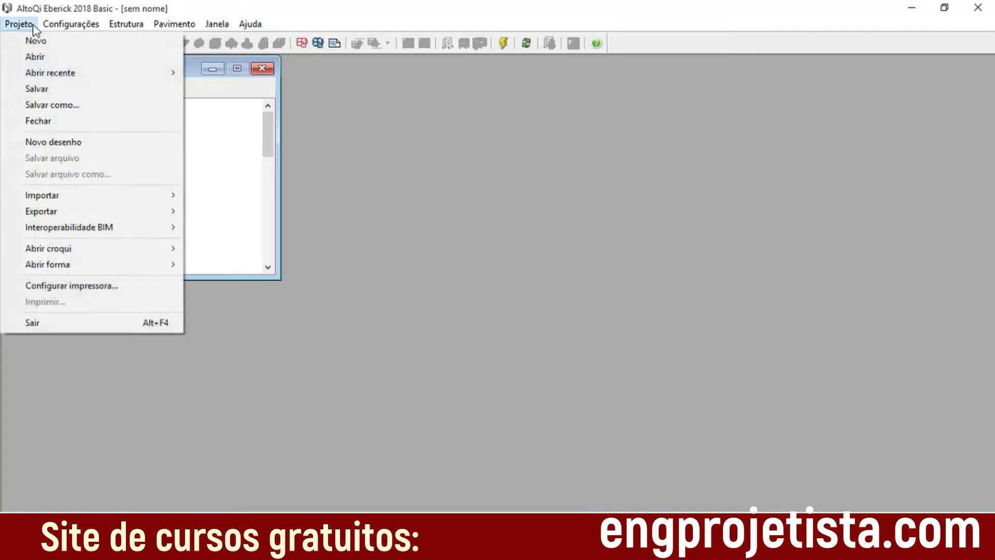
left_click(68, 105)
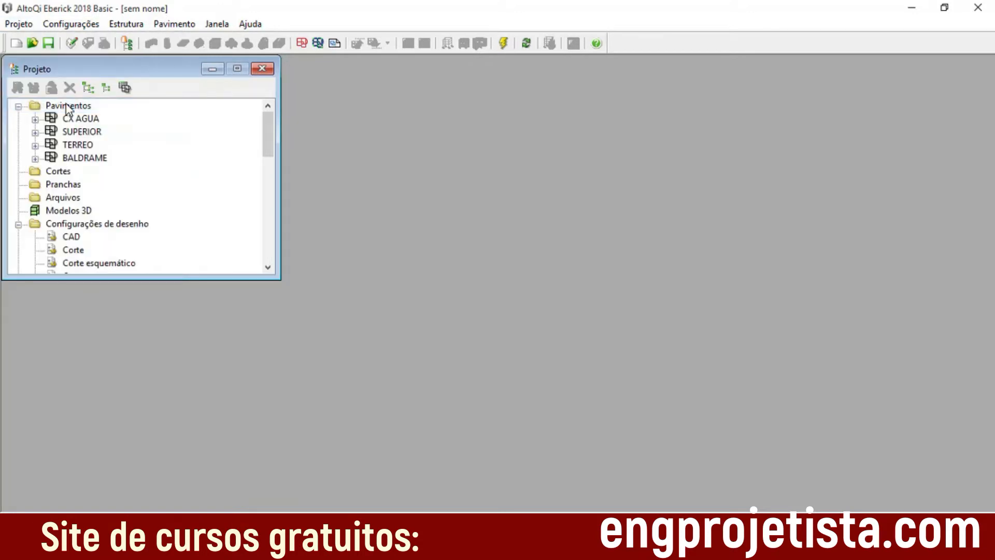
left_click(80, 136)
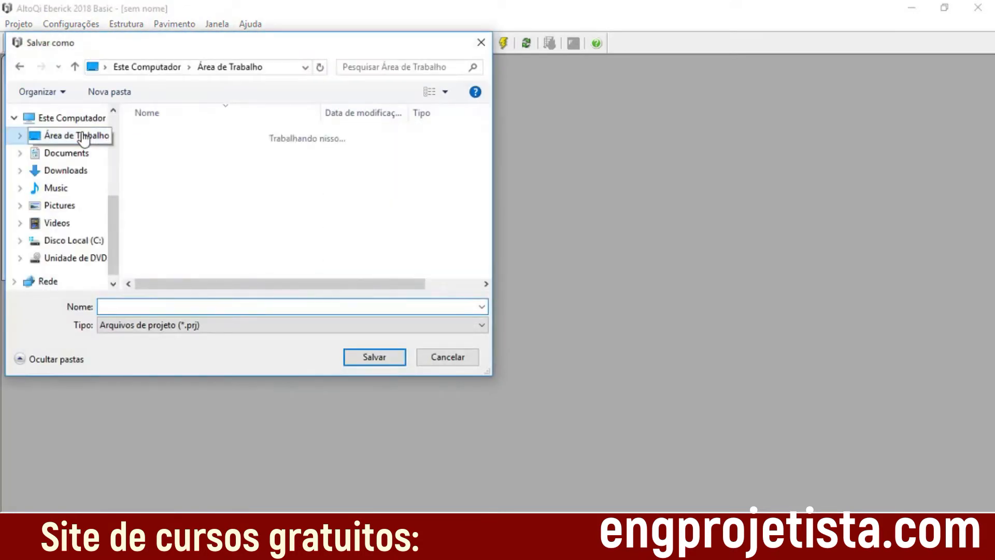
left_click(218, 309)
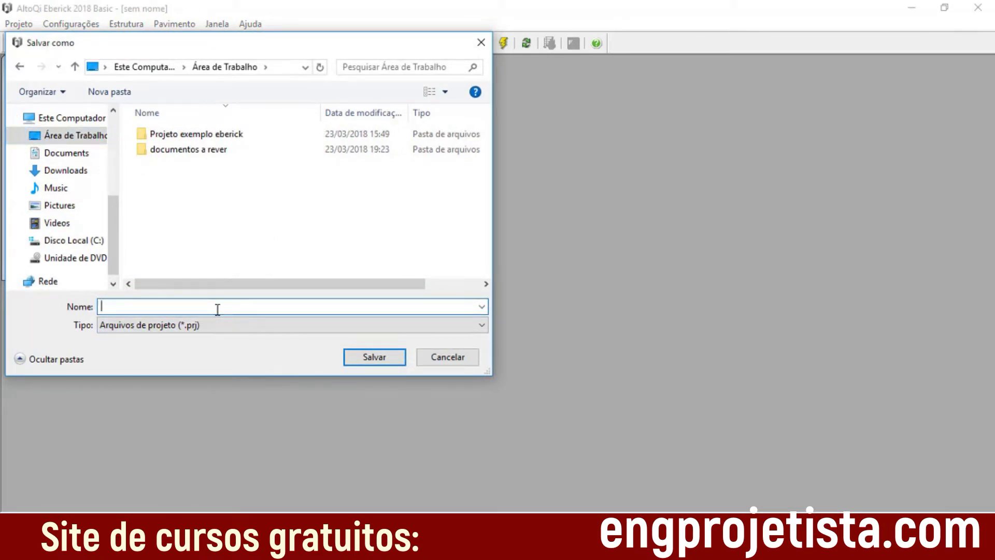
type("aUL")
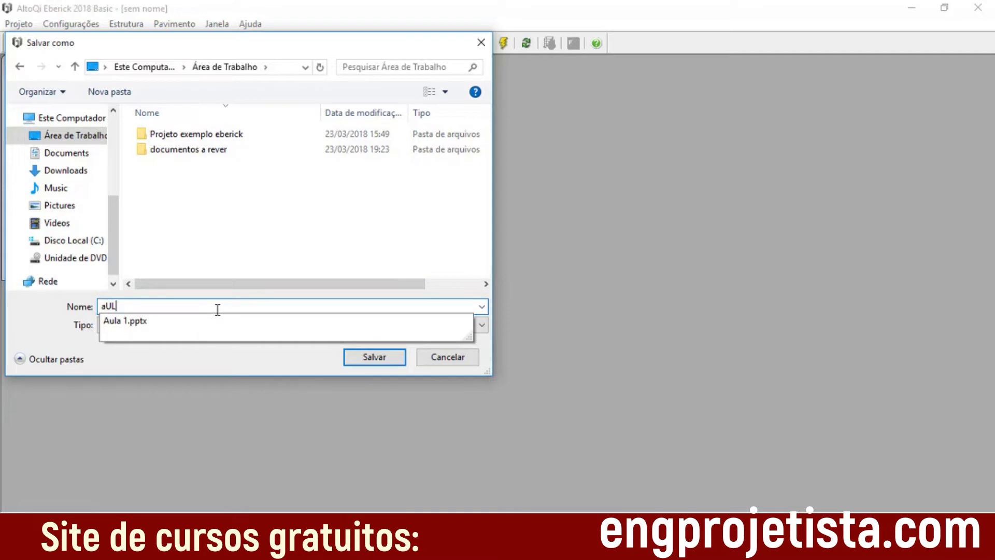
key("BackSpace")
key("BackSpace")
key("BackSpace")
type("Aula 1 - v1")
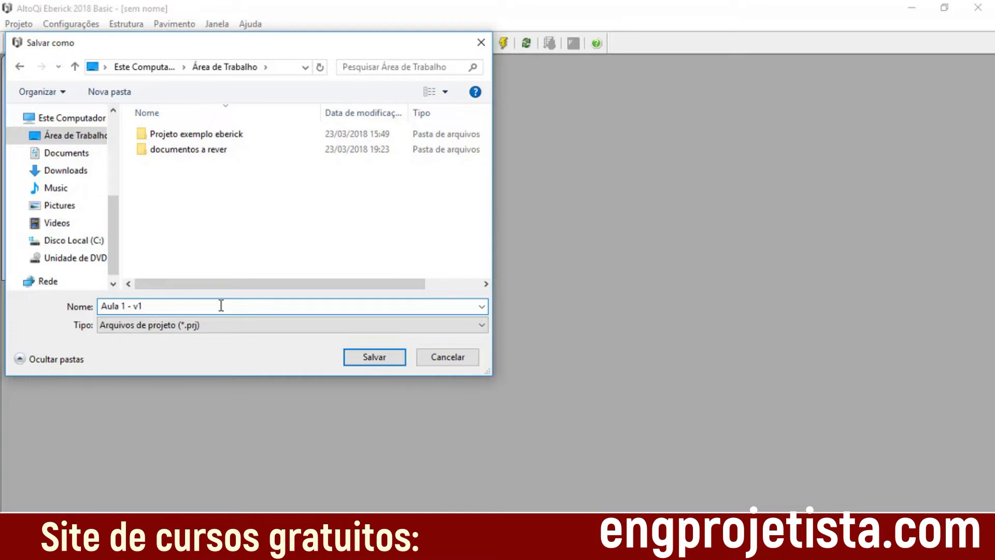
left_click(362, 361)
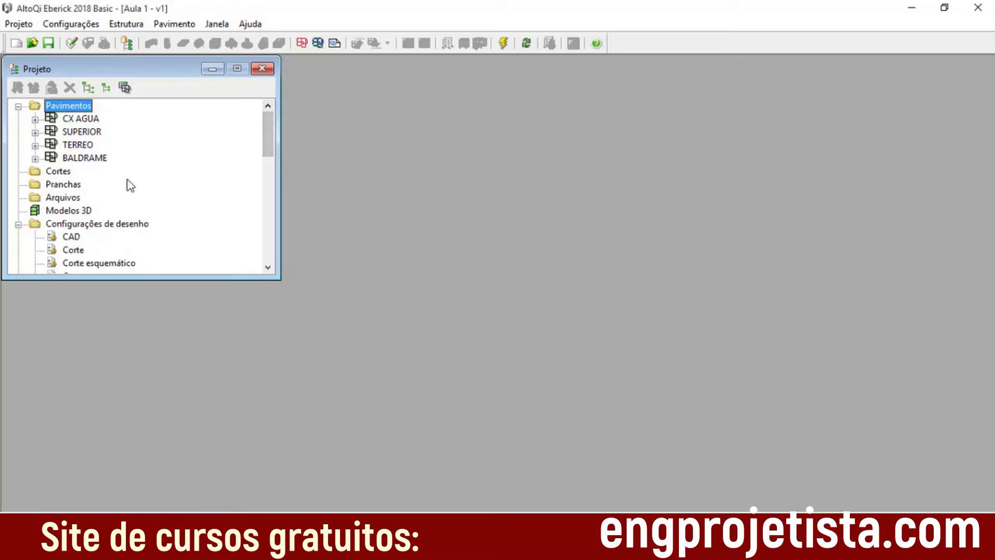
Step: View the BALDRAME floor's Croqui and Arquitetura drawings one after the other, closing each window
left_click(35, 158)
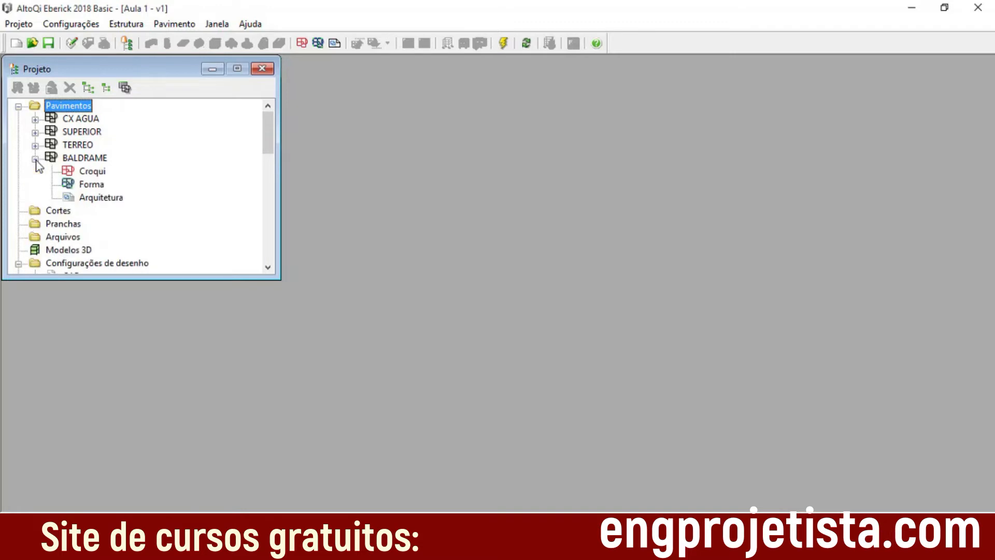
double_click(96, 172)
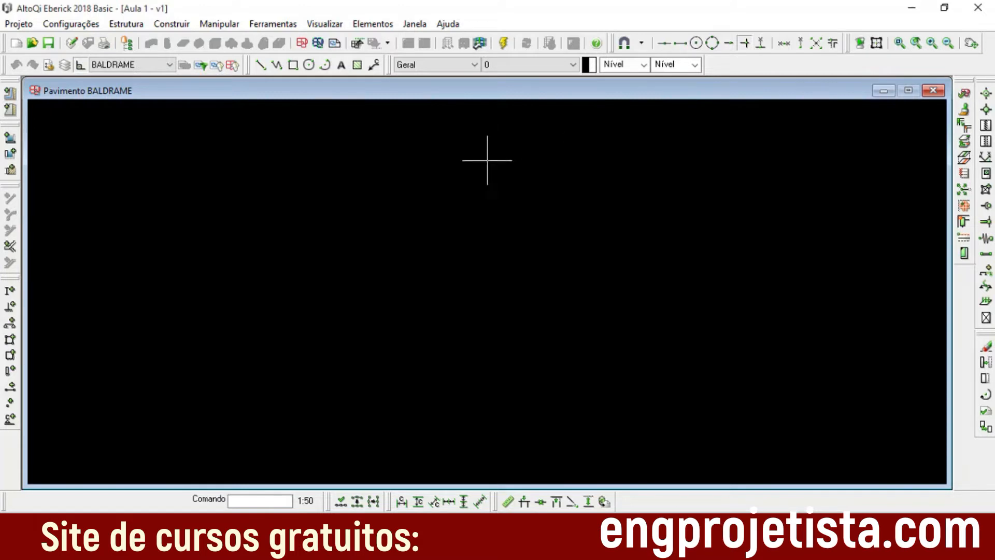
left_click(933, 91)
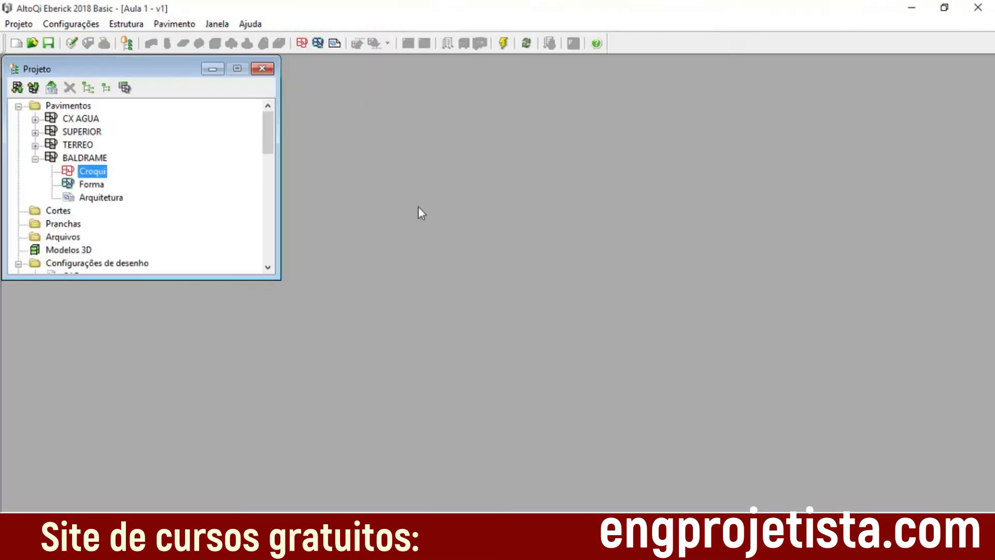
left_click(91, 185)
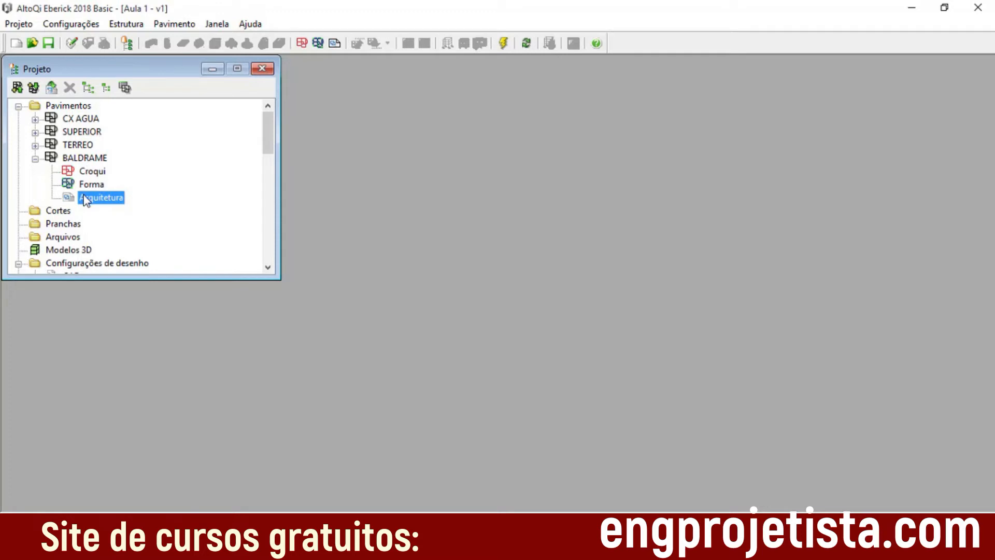
left_click(97, 173)
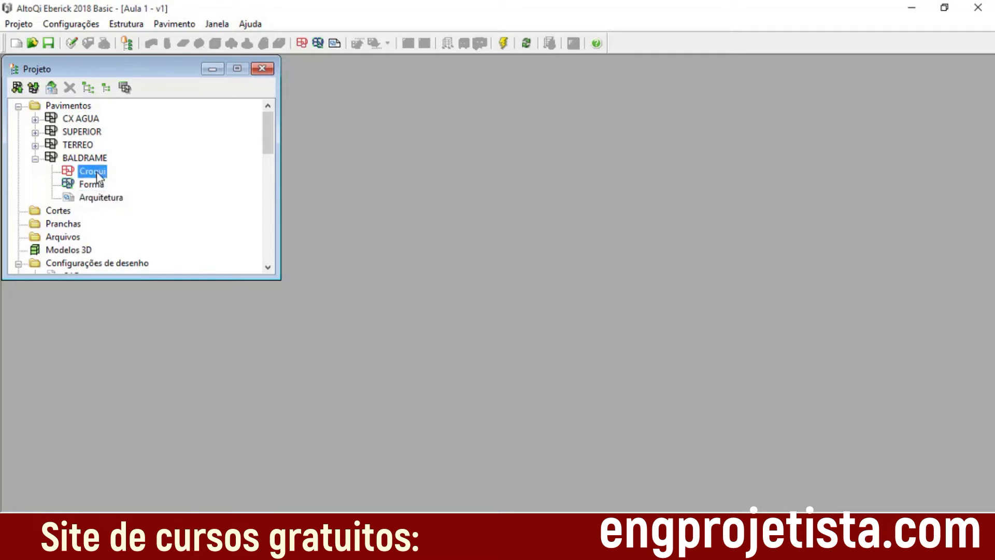
double_click(99, 199)
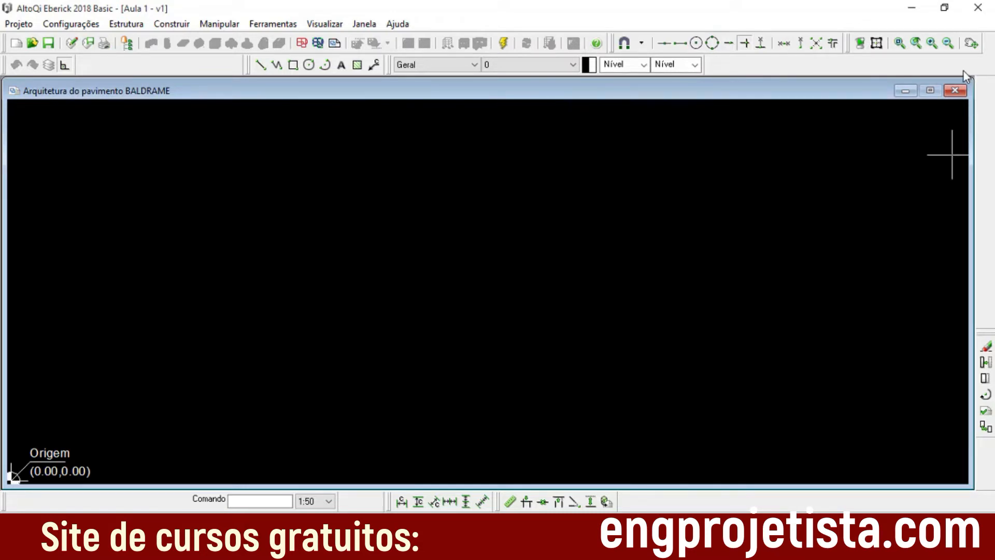
left_click(954, 90)
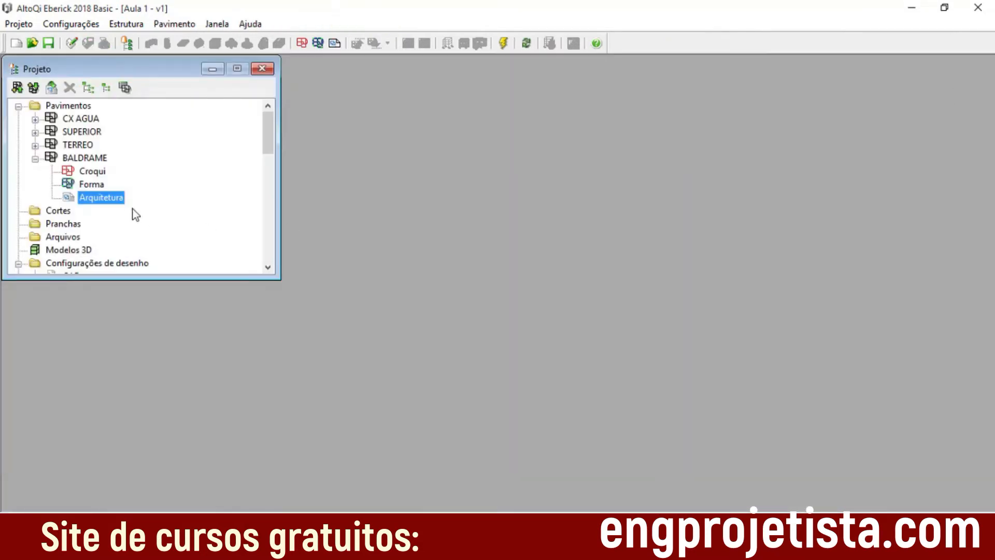
Step: Examine the drawings listed under the TERREO floor, and expand both TERREO and BALDRAME in the project tree
left_click(35, 158)
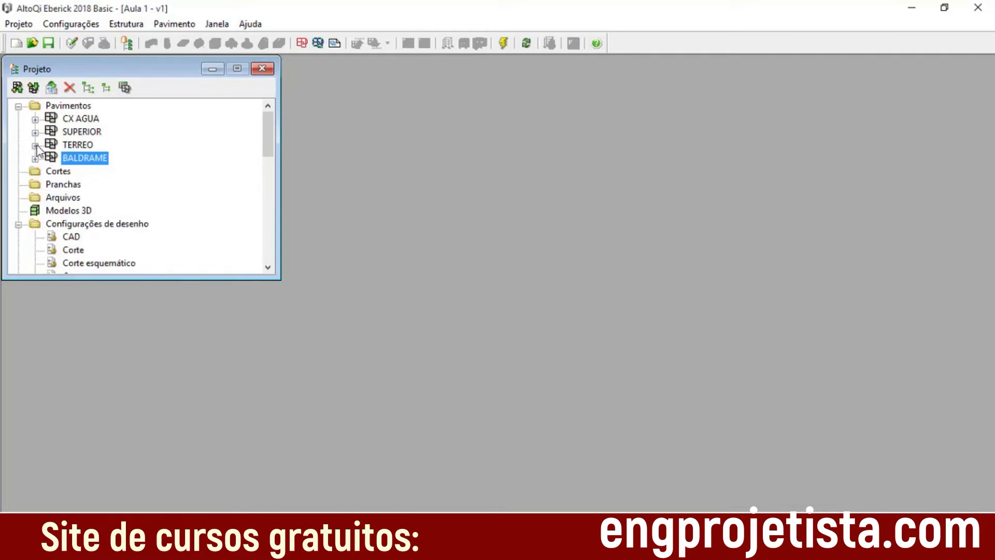
left_click(34, 145)
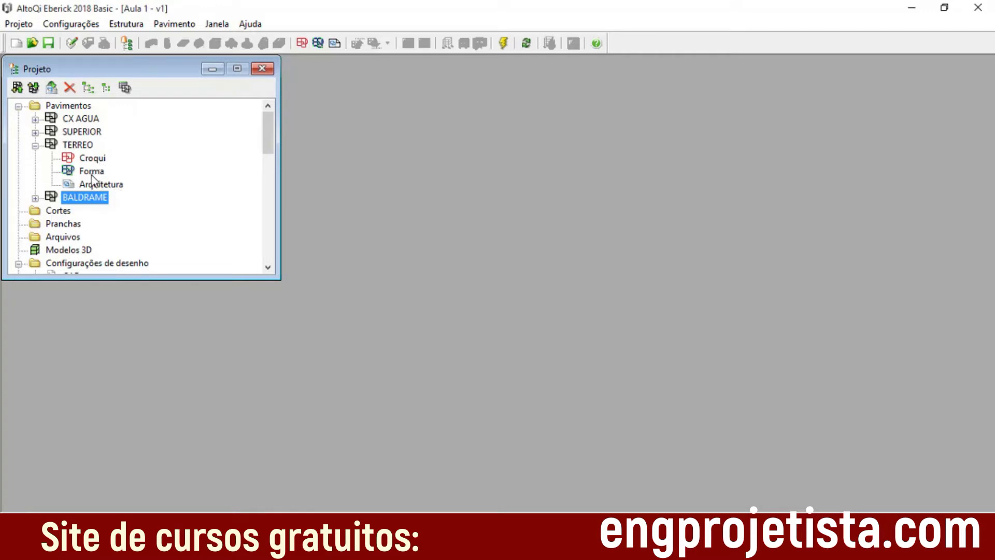
key("Up")
key("Up")
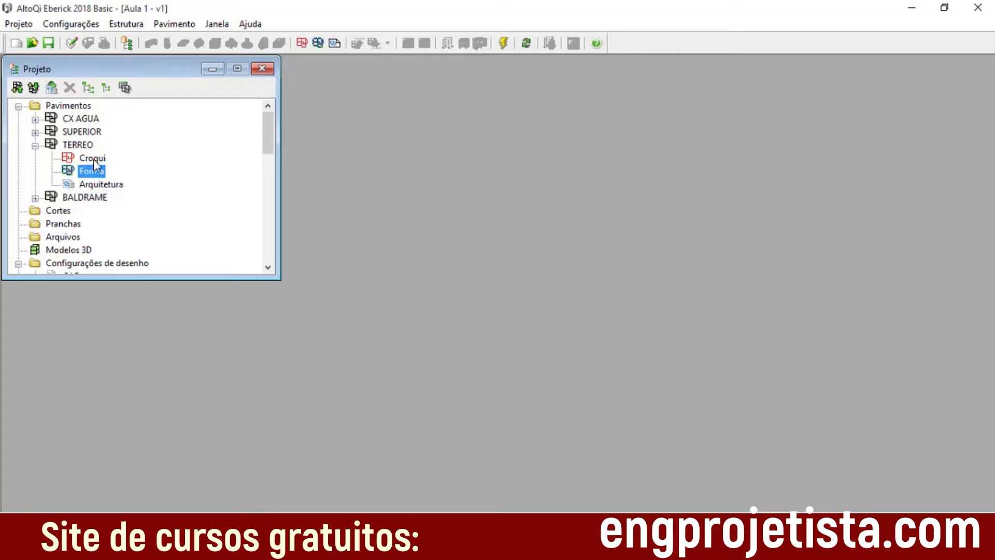
key("Up")
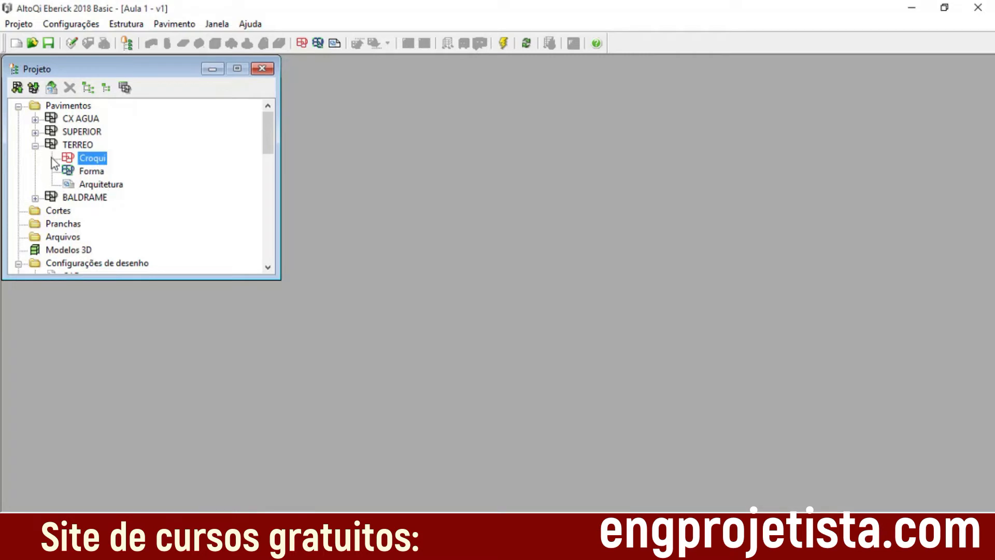
left_click(35, 147)
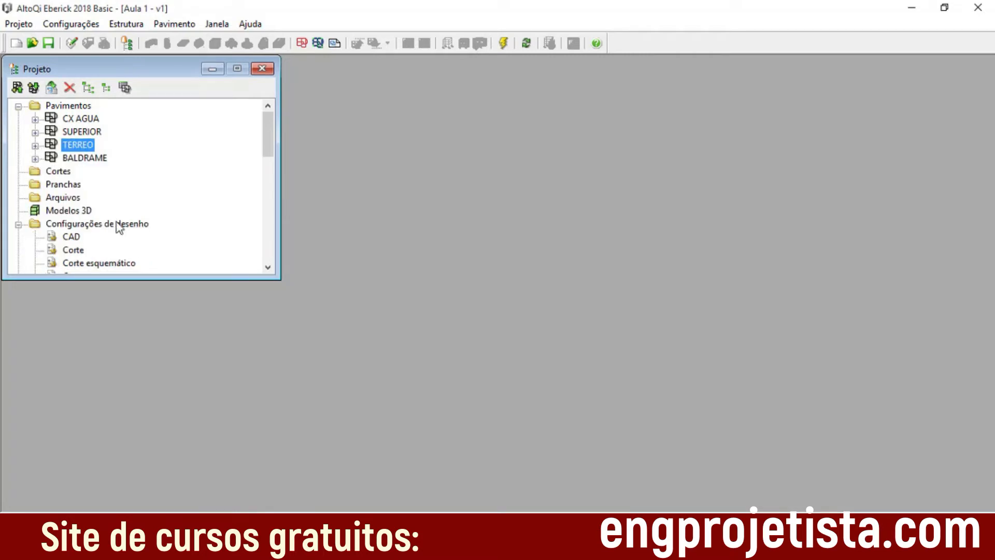
left_click(35, 158)
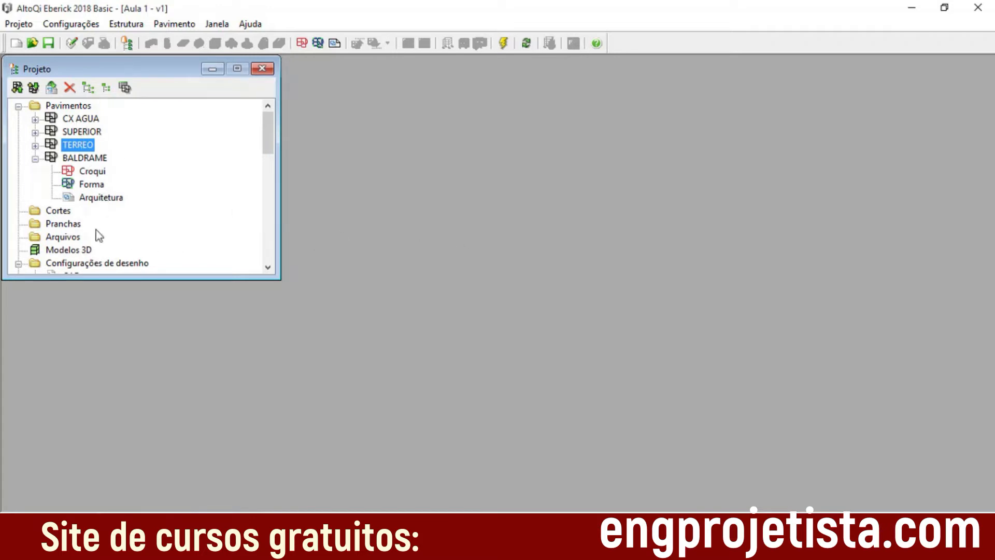
left_click(35, 146)
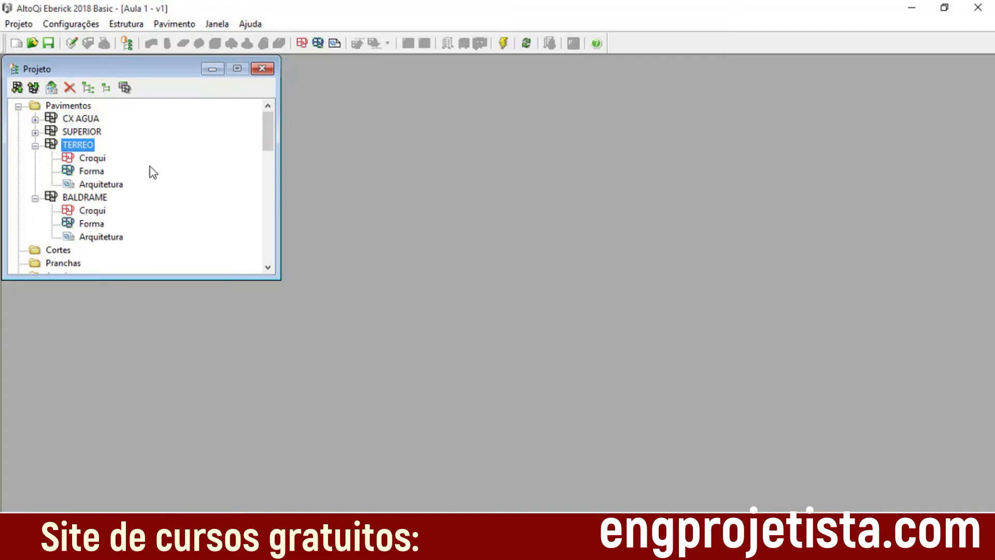
Step: Expand the SUPERIOR floor in the project tree, and view and close the TERREO floor's Arquitetura drawing
left_click(101, 238)
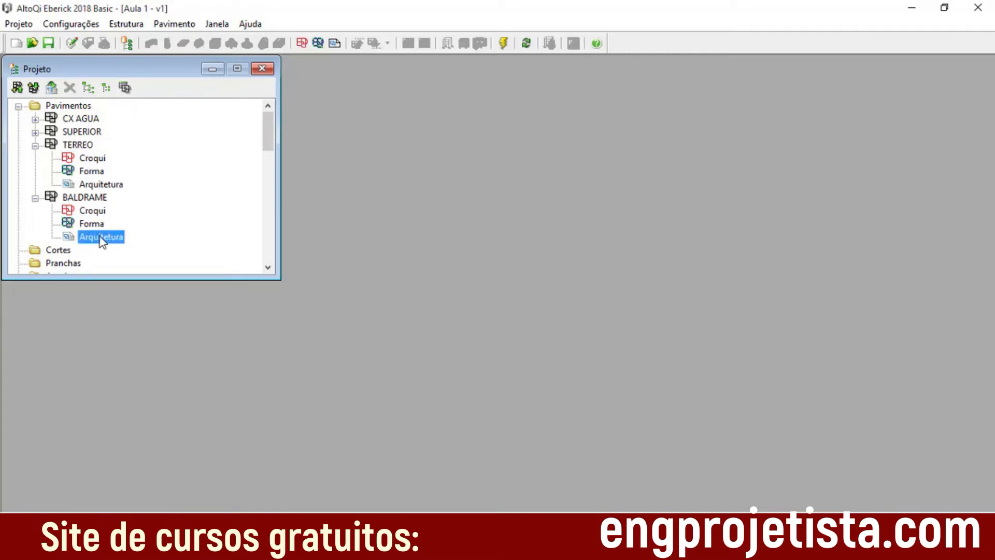
left_click(36, 133)
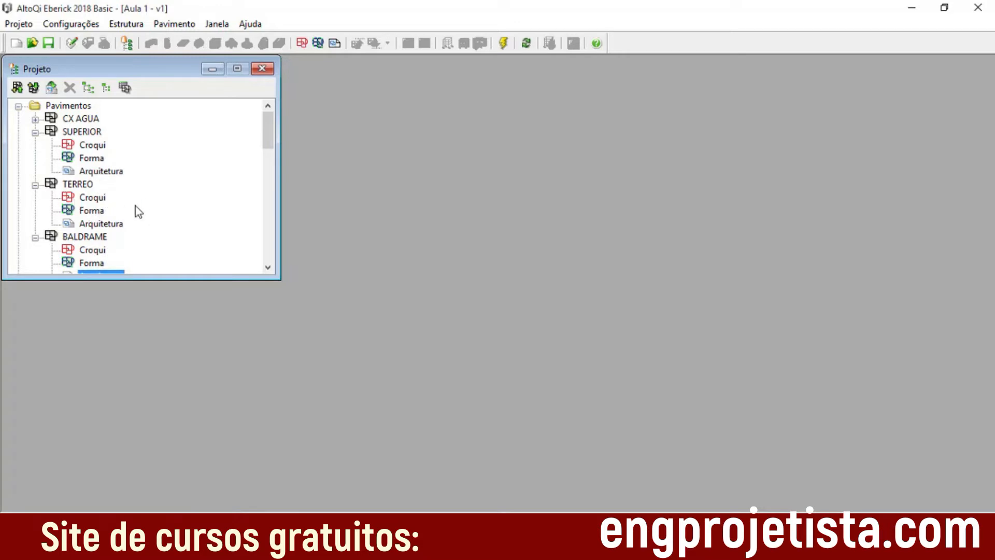
left_click(104, 226)
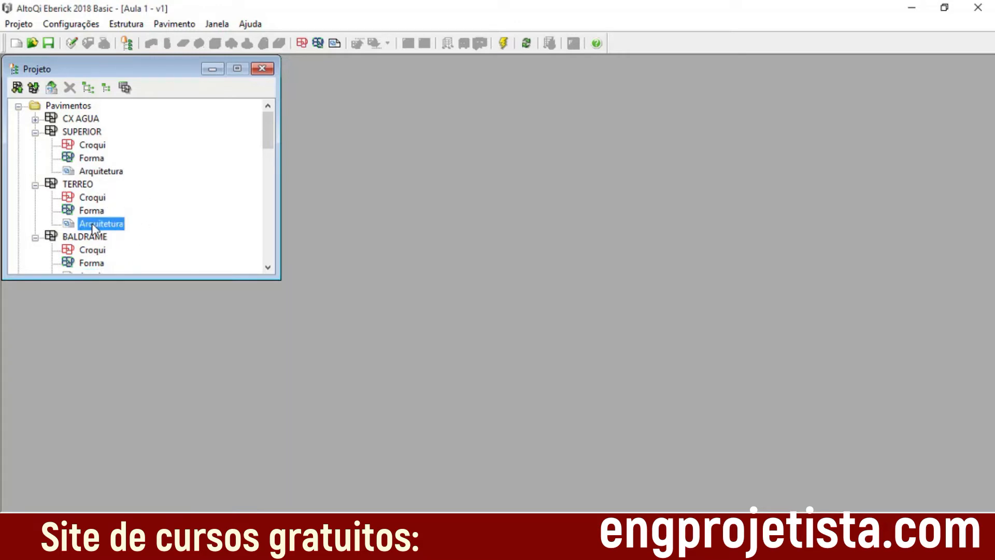
double_click(92, 226)
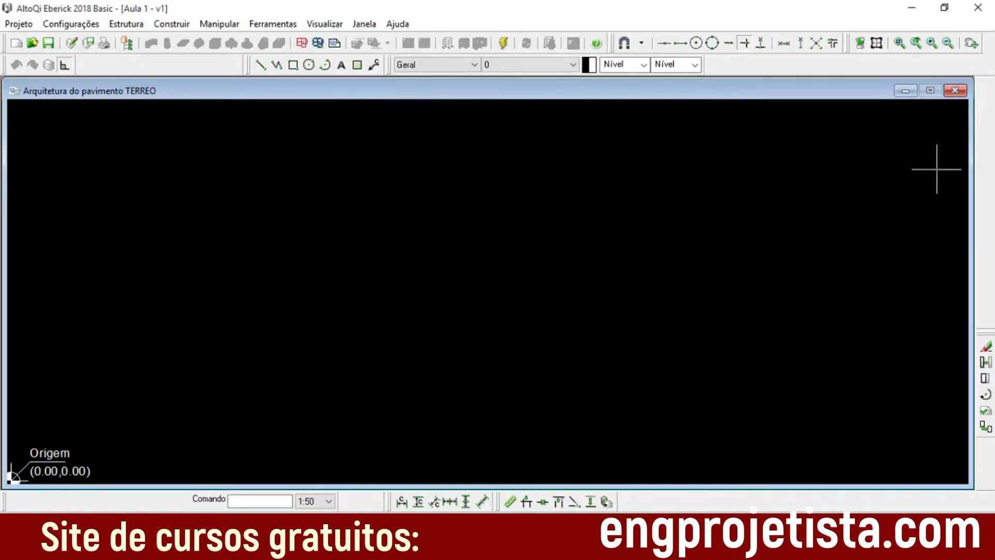
left_click(954, 91)
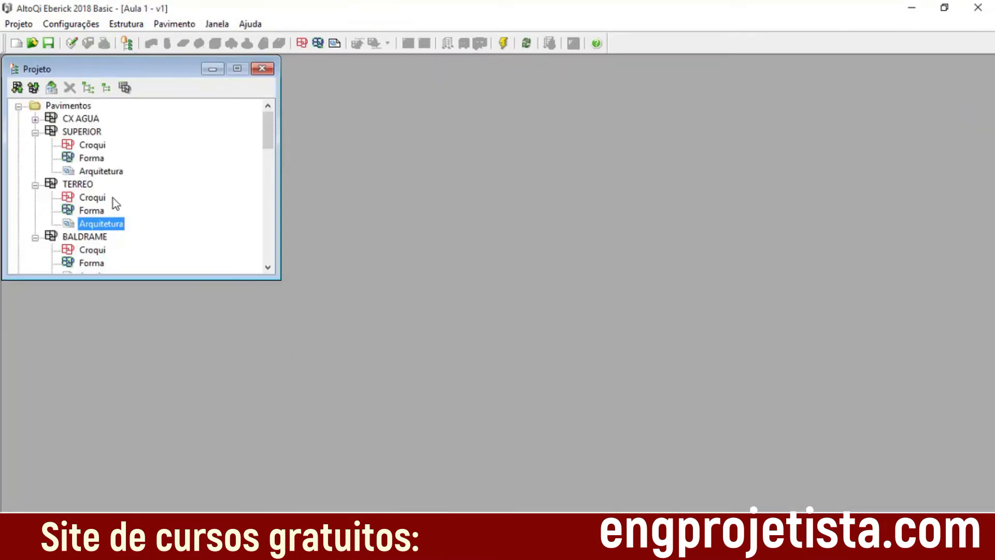
left_click(101, 172)
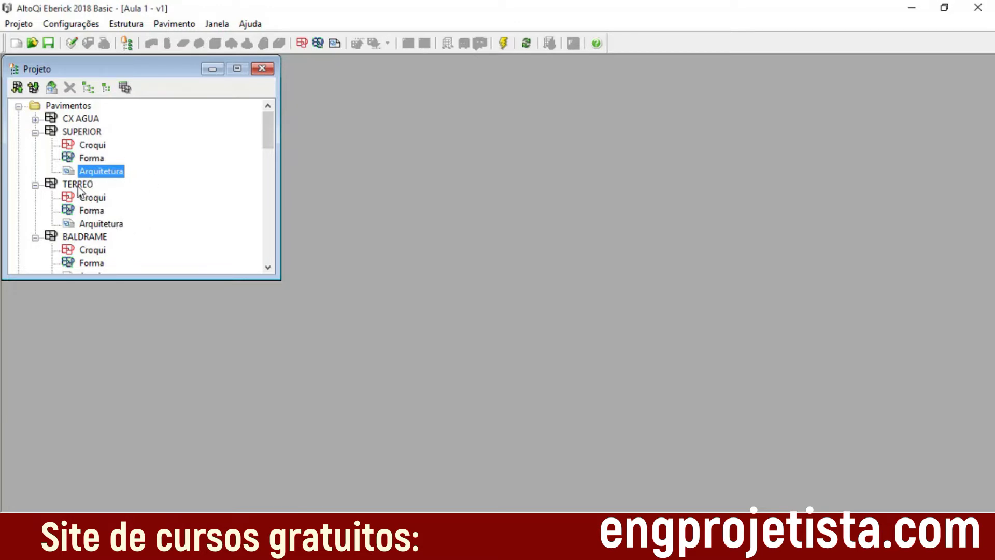
Step: Collapse the SUPERIOR, TERREO and BALDRAME floors in the project tree
mouse_move(271, 138)
left_mouse_down()
mouse_move(269, 151)
mouse_move(265, 129)
left_mouse_up()
left_click(35, 132)
left_click(35, 145)
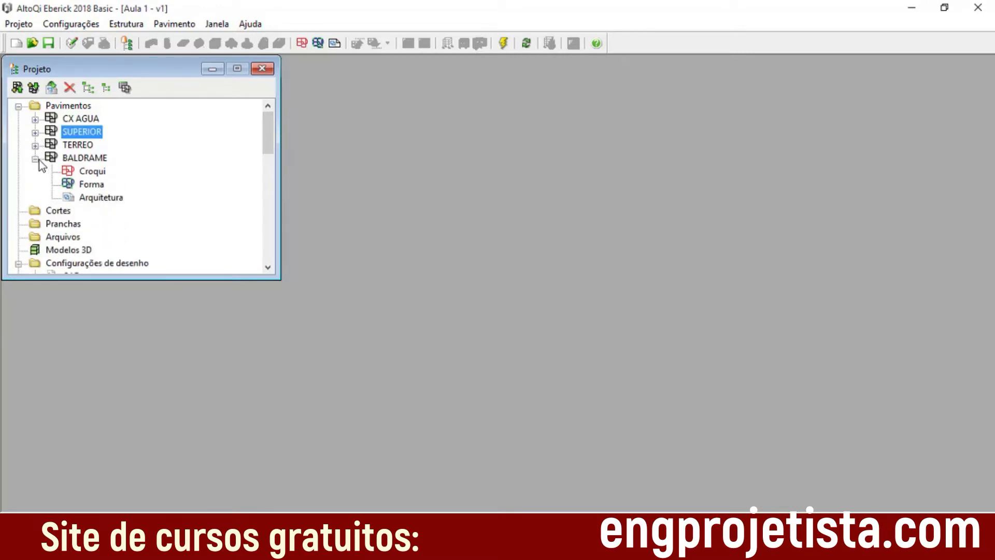
left_click(35, 160)
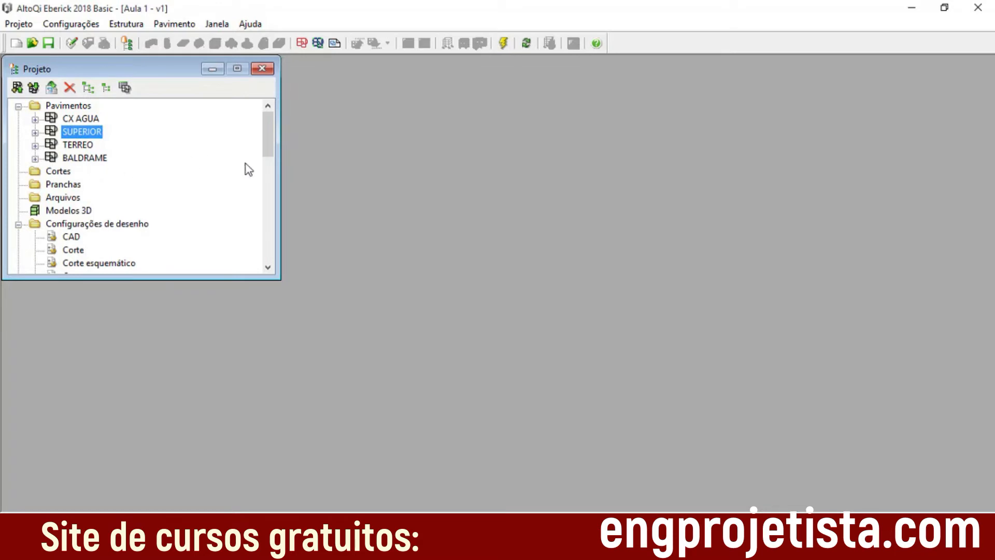
left_click(35, 146)
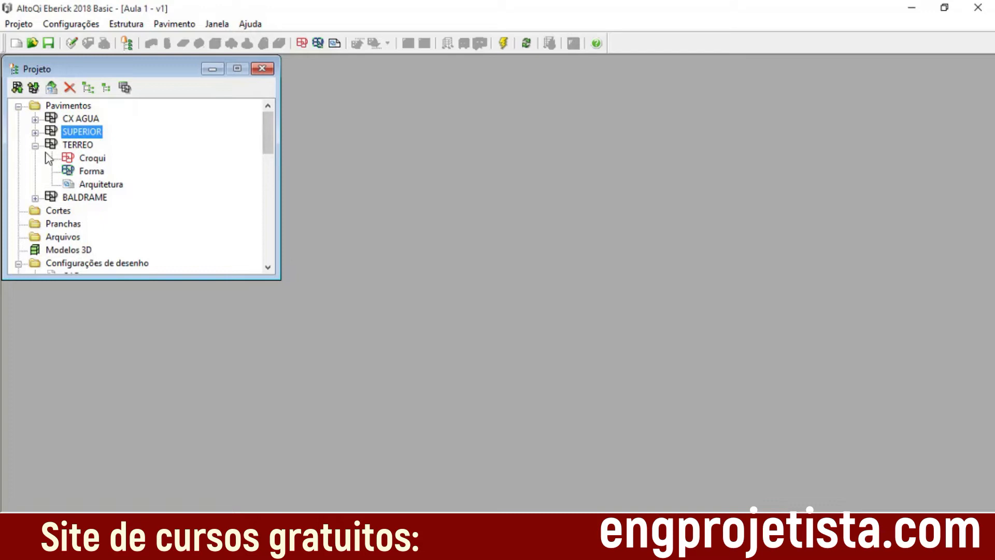
left_click(35, 145)
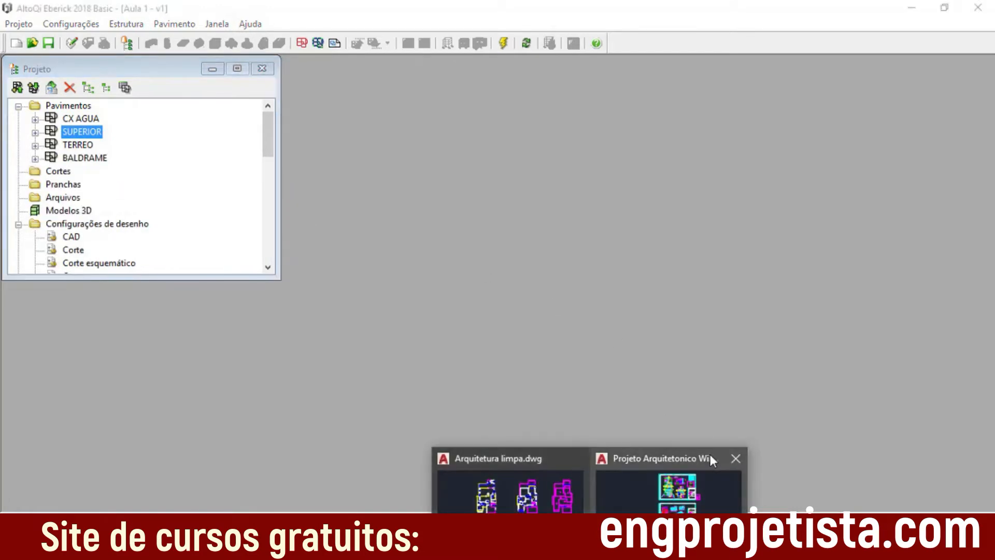
Step: Switch to the architectural project drawing in AutoCAD and examine its floor plans, facade and sheet layout
left_click(702, 452)
scroll(585, 370, "down", 1)
middle_click_drag(543, 295, 412, 259)
scroll(454, 277, "up", 2)
scroll(412, 259, "up", 1)
scroll(417, 249, "up", 1)
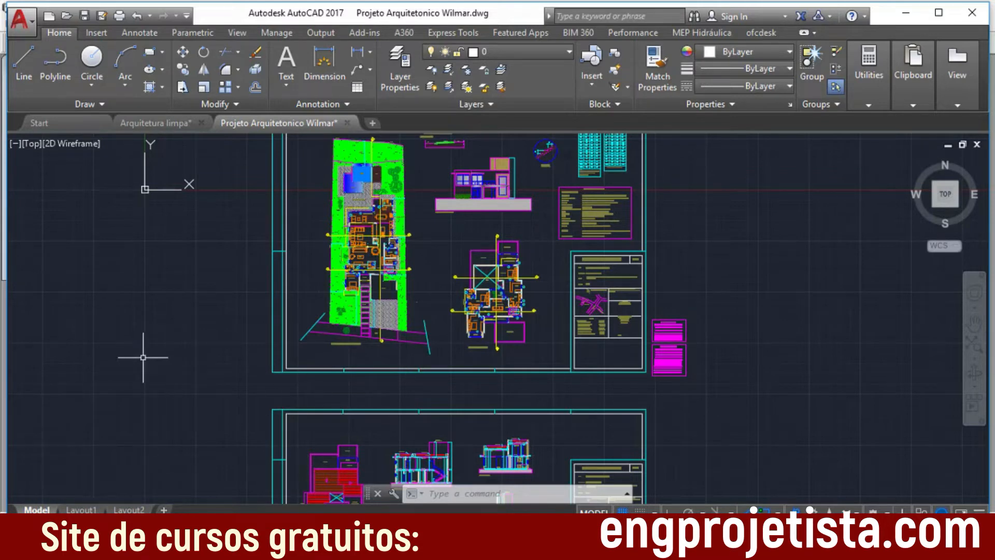
scroll(550, 243, "up", 1)
mouse_move(552, 247)
middle_mouse_down()
mouse_move(555, 279)
mouse_move(508, 285)
middle_mouse_up()
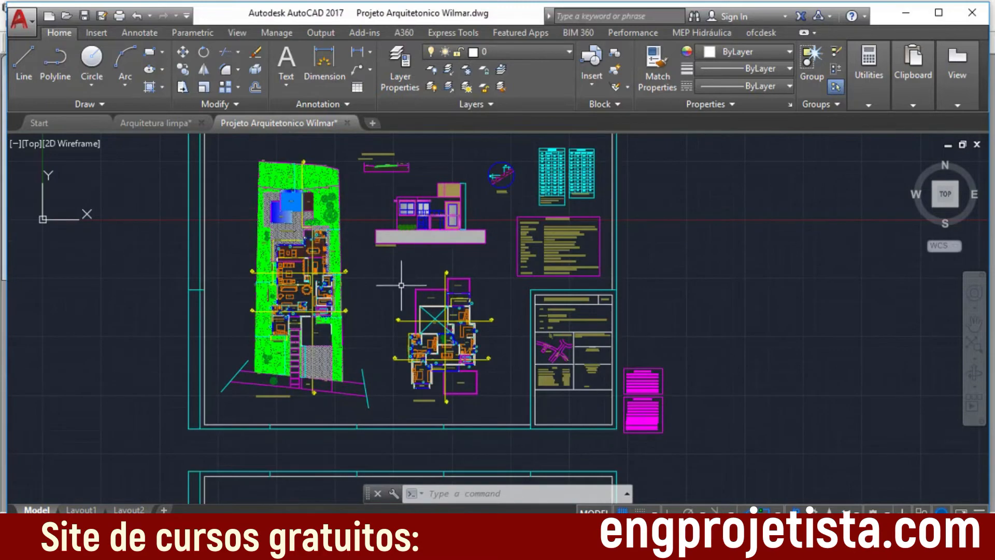
scroll(402, 271, "down", 2)
scroll(473, 243, "up", 9)
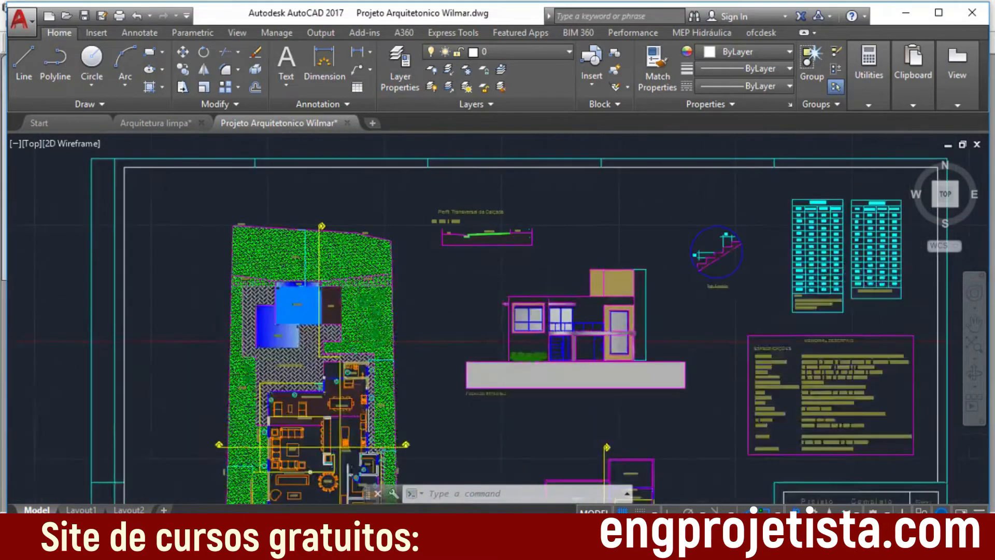
scroll(486, 332, "down", 2)
middle_click_drag(481, 415, 466, 238)
scroll(468, 259, "down", 1)
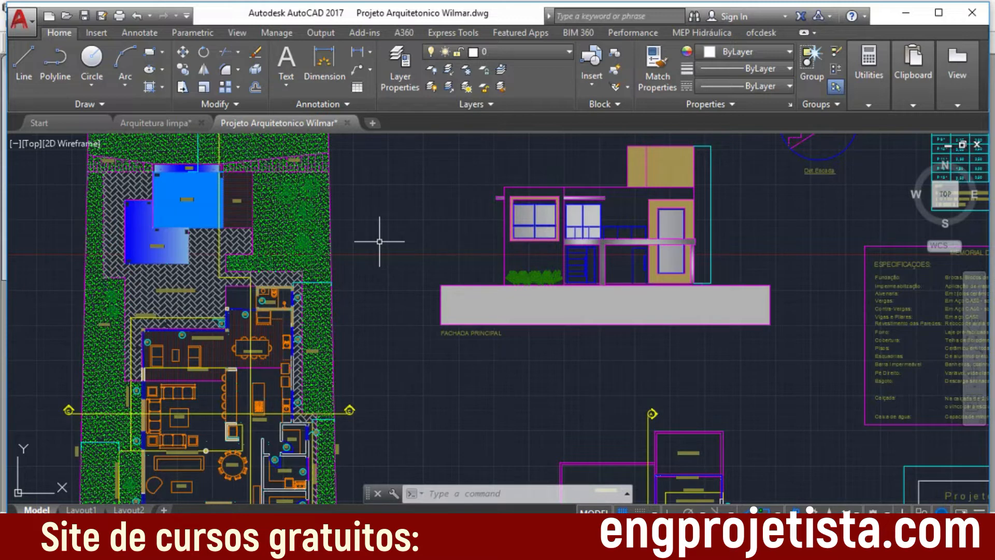
Step: Delete the herringbone paving hatch, a garden tree and the grass hatch around the pool end of the ground-floor plan
left_click(144, 297)
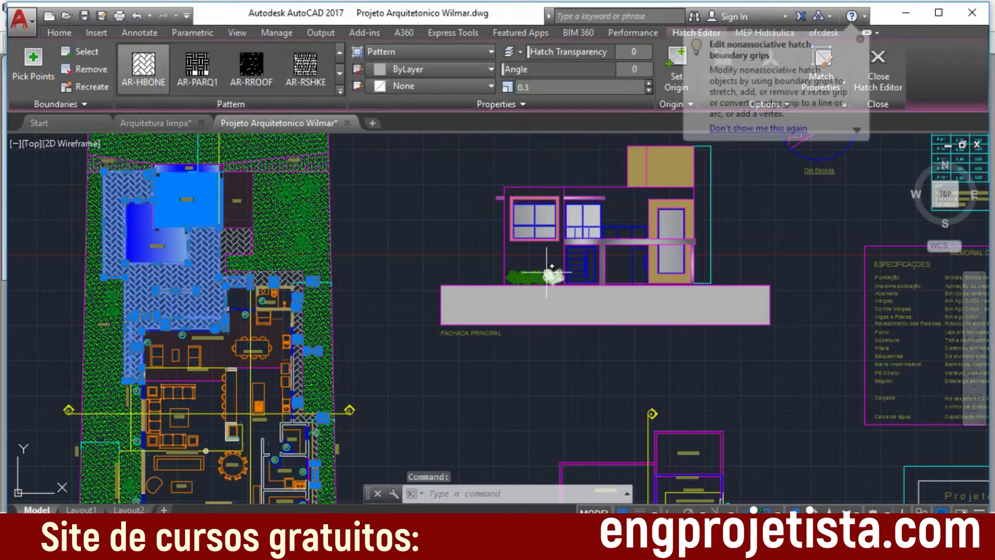
key("Delete")
left_click(303, 241)
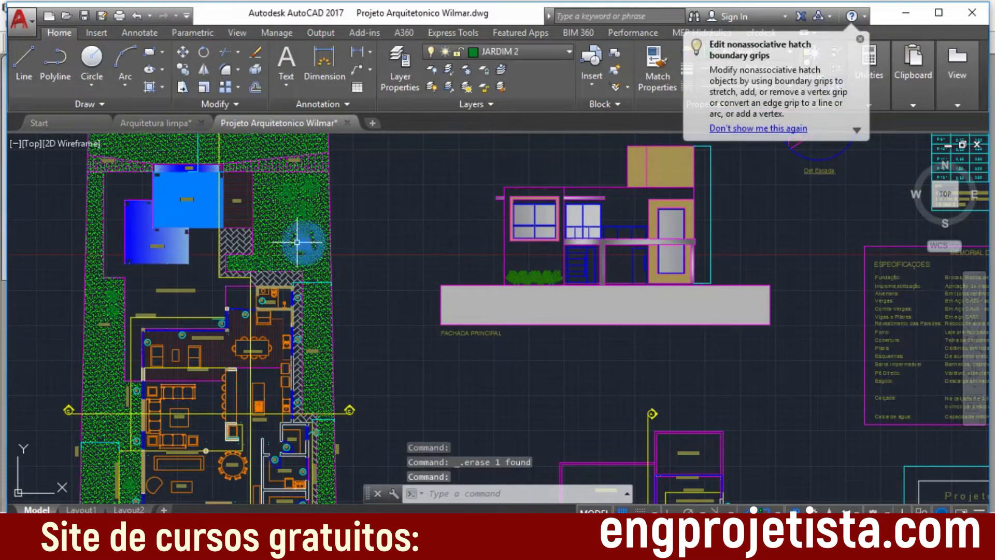
key("Delete")
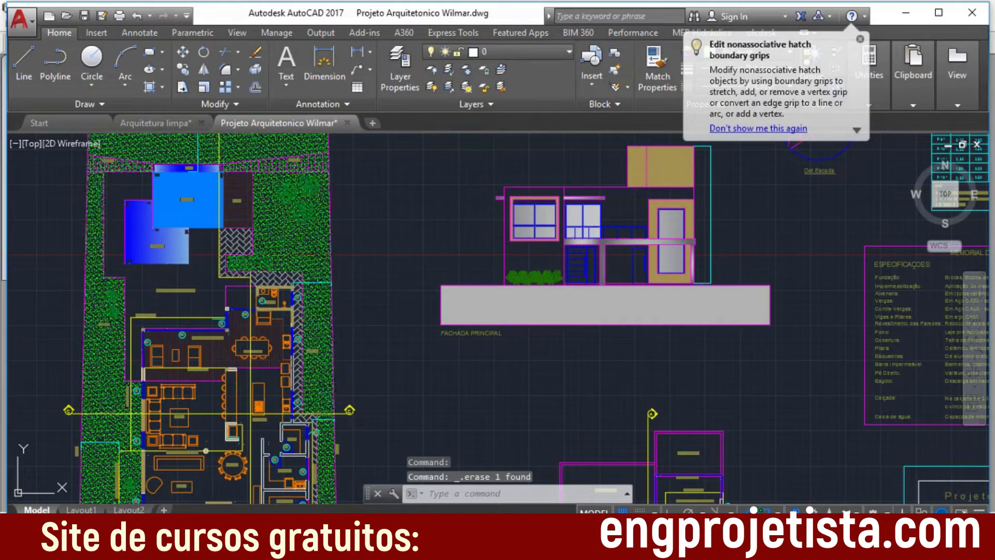
left_click(345, 233)
key("Escape")
scroll(402, 317, "up", 3)
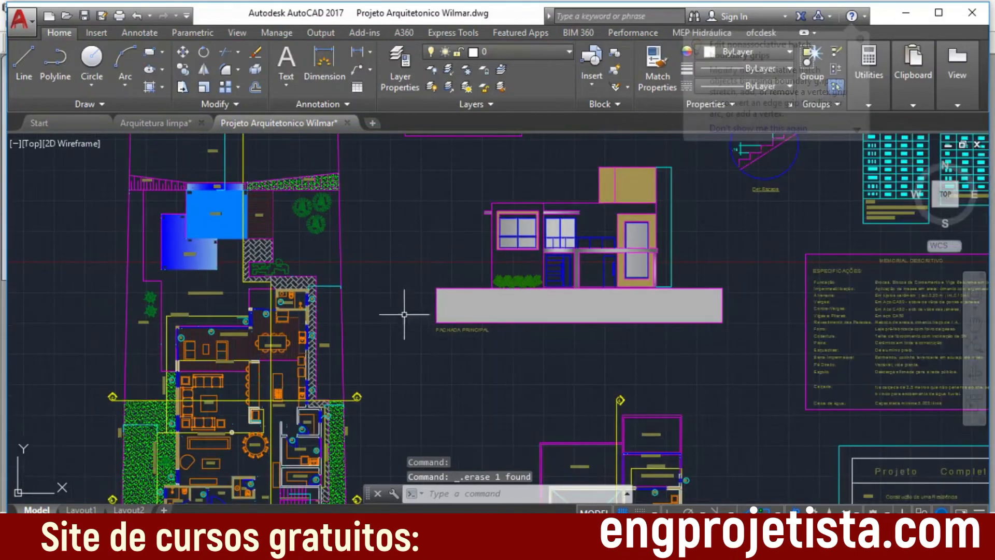
Step: Delete the remaining lawn hatch along the lot's sides in the ground-floor plan
scroll(427, 362, "down", 6)
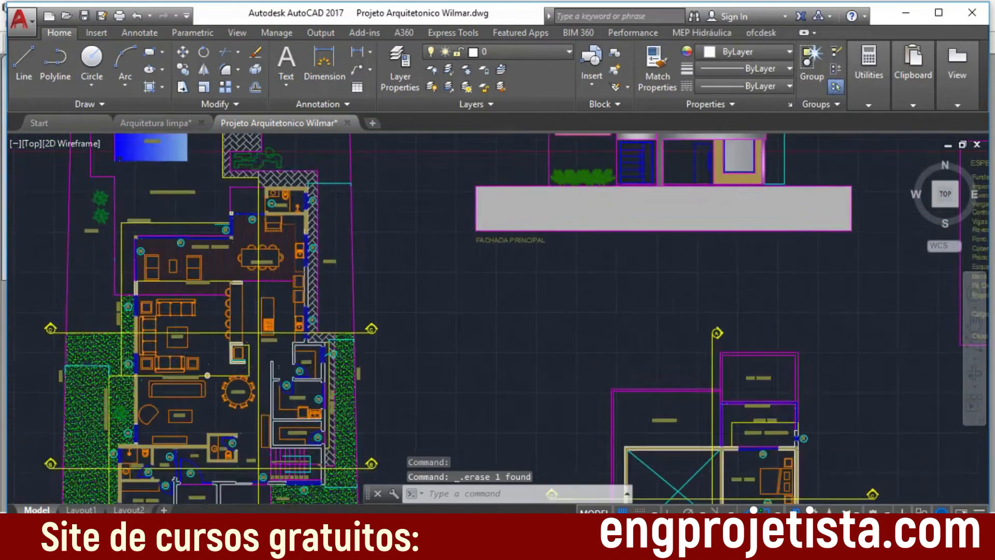
scroll(447, 299, "up", 2)
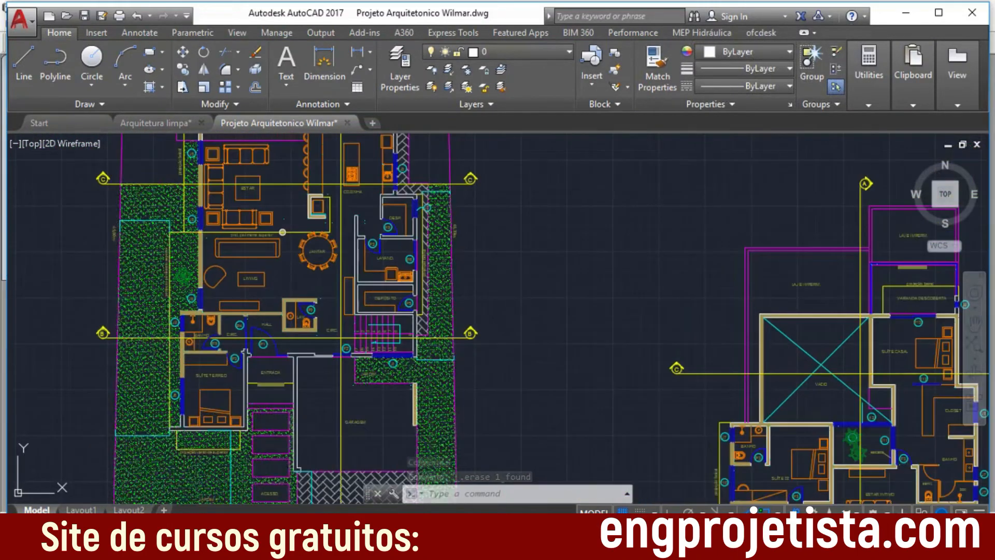
left_click(445, 299)
scroll(501, 281, "up", 1)
key("Escape")
scroll(518, 308, "down", 4)
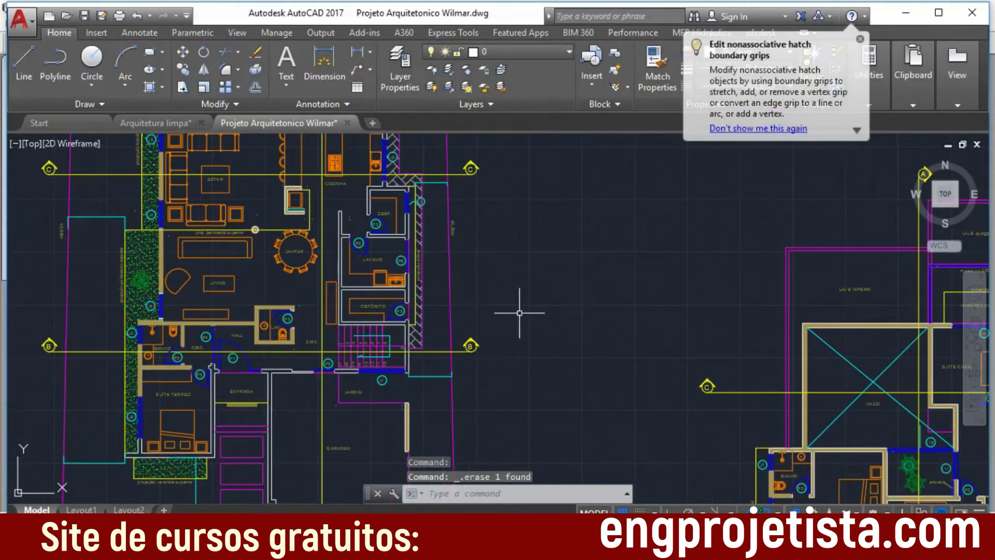
Step: Delete the solid hatch filling the walls and round column around the LIVING room
scroll(340, 284, "up", 3)
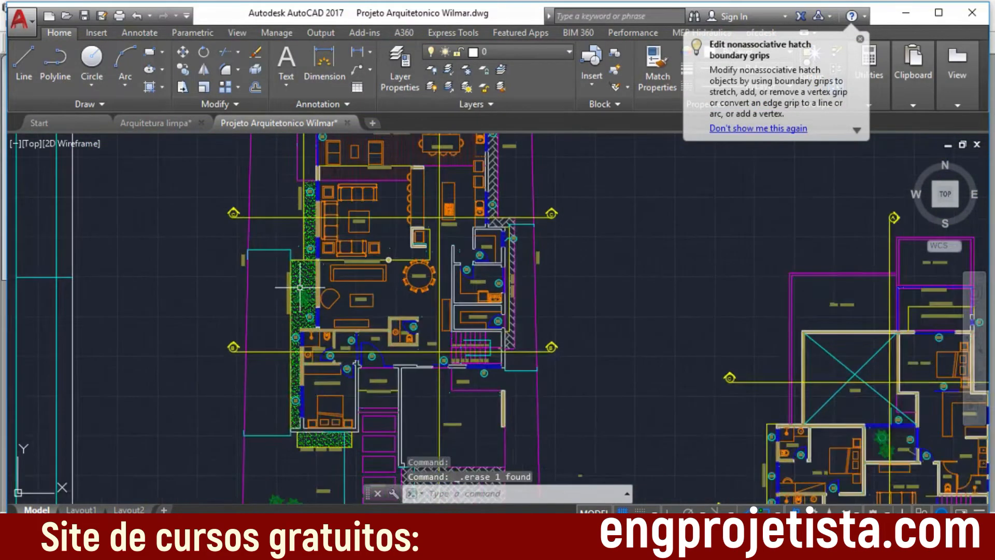
scroll(339, 283, "up", 5)
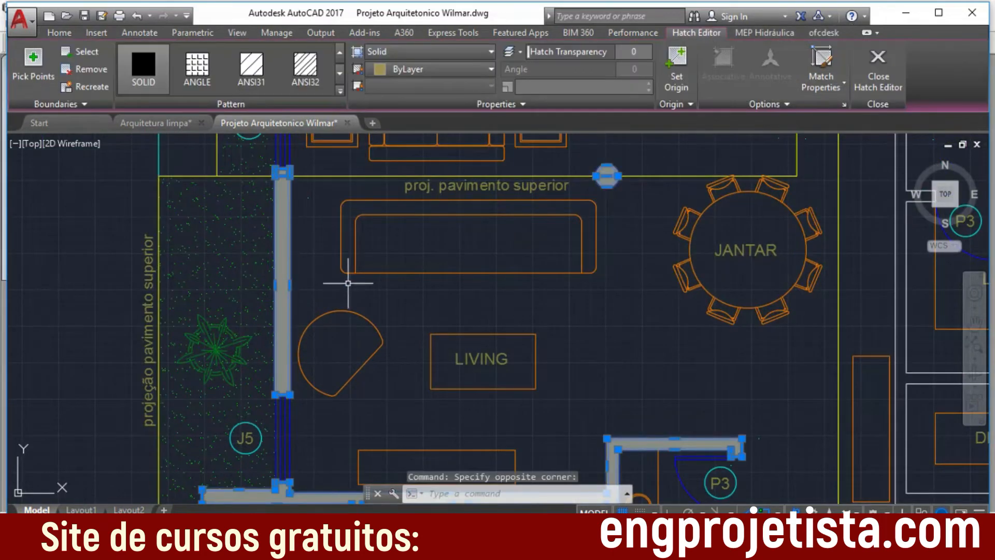
key("Delete")
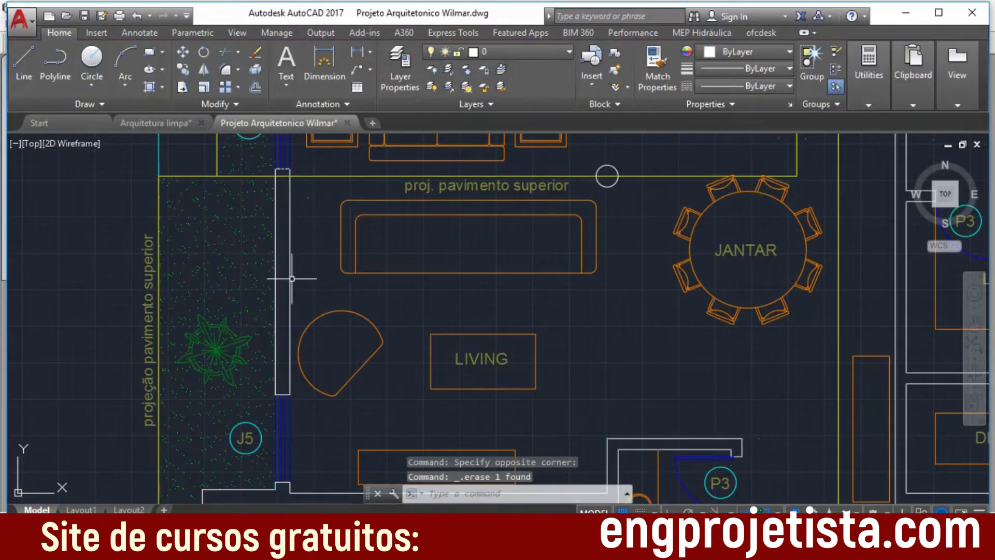
Step: Delete the LIVING room's sofa, armchair and center table, plus the round JANTAR table with its chairs, including the room labels
left_click(598, 286)
left_click(343, 205)
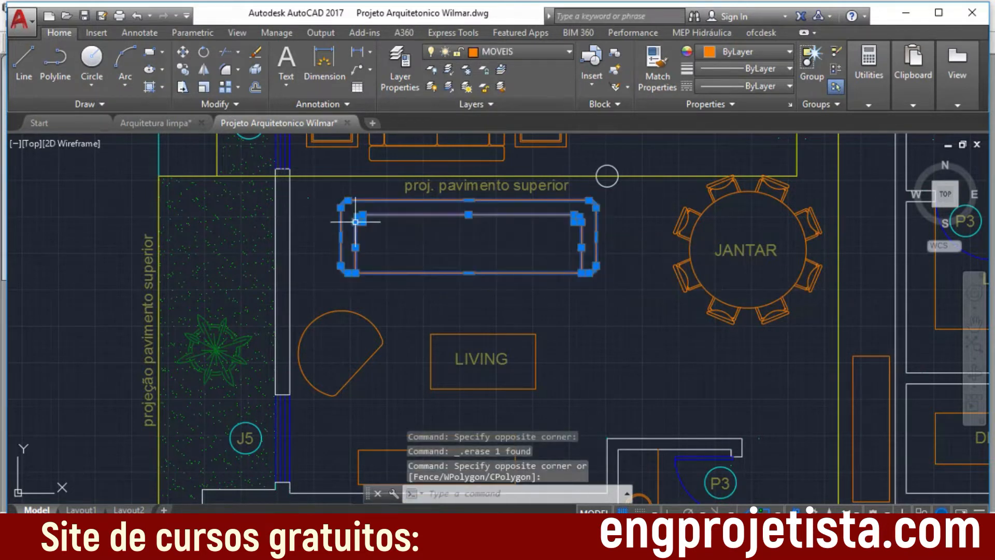
key("Delete")
left_click(560, 418)
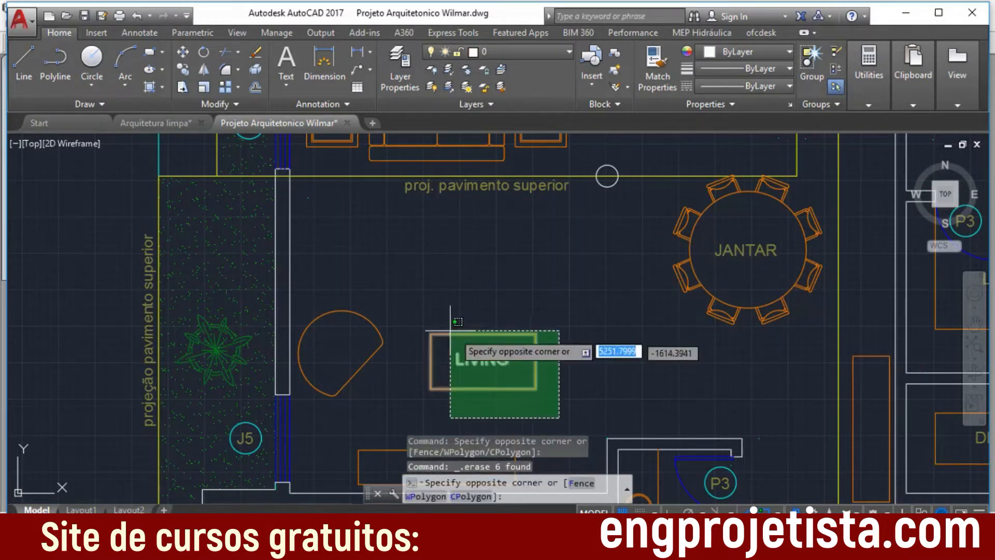
left_click(322, 284)
key("Delete")
left_click(822, 344)
left_click(677, 202)
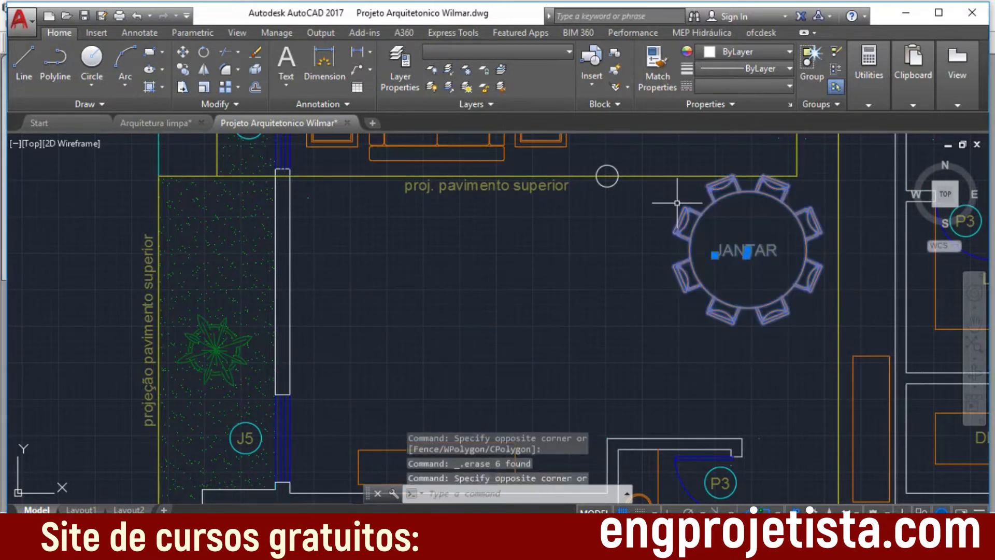
key("Delete")
Step: Delete the sofa and the adjacent square side table near the projection line in the ESTAR room
scroll(606, 293, "down", 5)
scroll(597, 306, "down", 1)
mouse_move(570, 308)
middle_mouse_down()
mouse_move(487, 285)
mouse_move(482, 256)
middle_mouse_up()
scroll(619, 247, "up", 3)
scroll(615, 249, "down", 2)
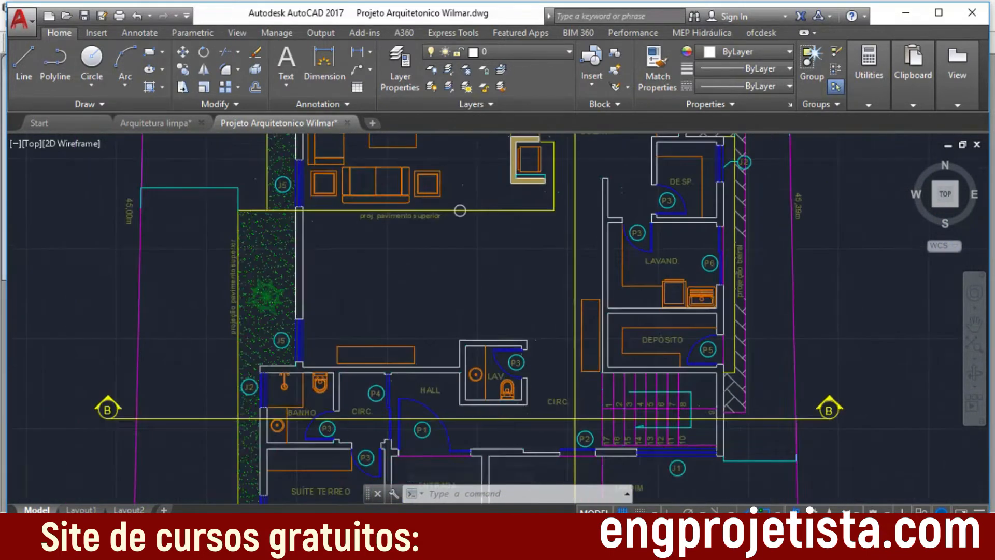
scroll(531, 265, "down", 1)
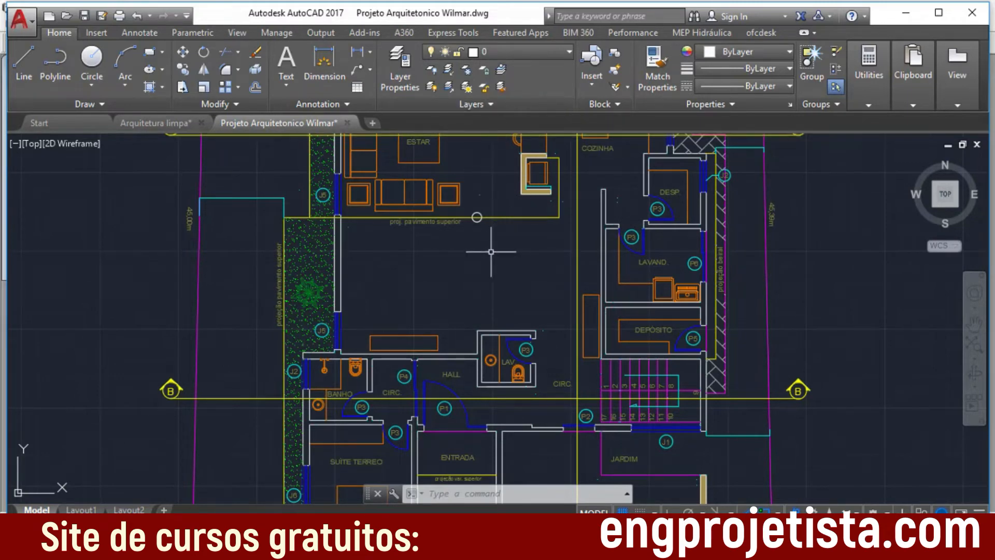
scroll(494, 263, "up", 1)
middle_click_drag(496, 267, 503, 326)
scroll(487, 272, "up", 4)
left_click(422, 249)
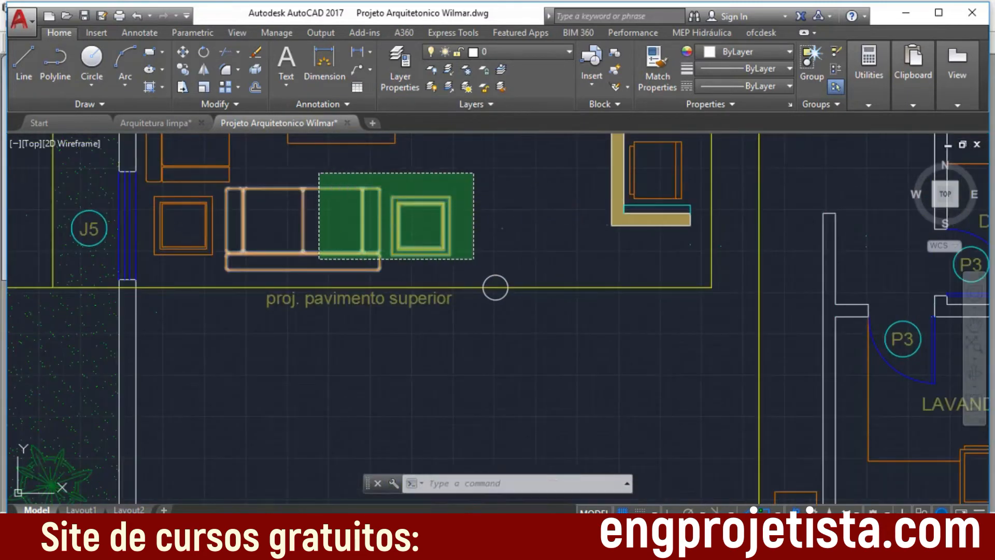
left_click(319, 172)
key("Delete")
Step: Delete section line B and its marker on the garden side of the ground-floor plan
scroll(549, 306, "down", 4)
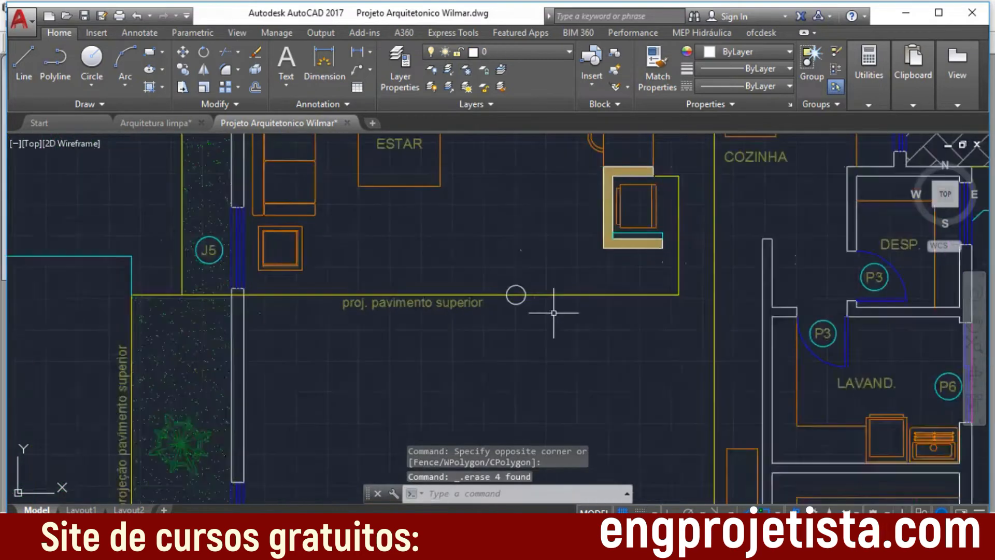
scroll(564, 354, "down", 4)
middle_click_drag(566, 356, 530, 242)
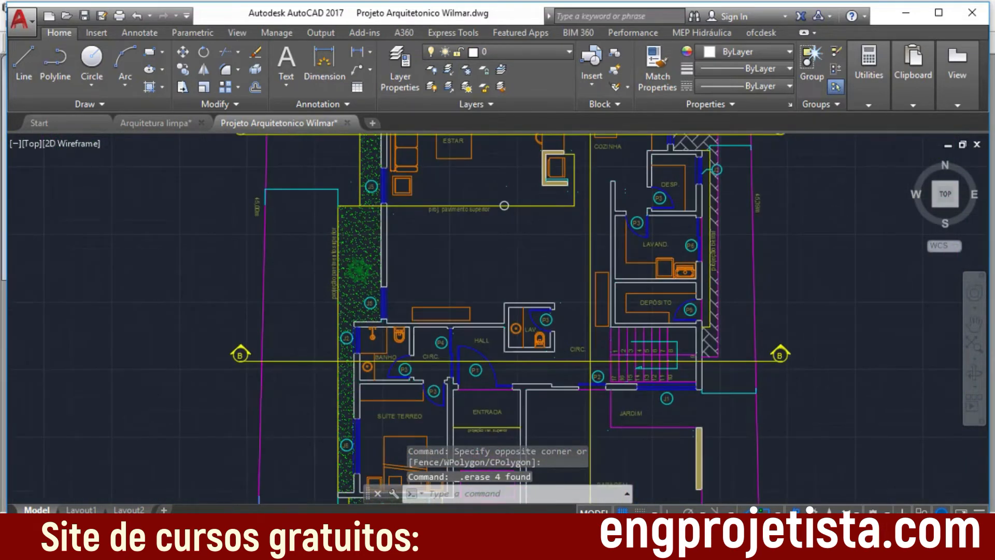
scroll(551, 262, "up", 1)
scroll(215, 399, "up", 1)
left_click(205, 393)
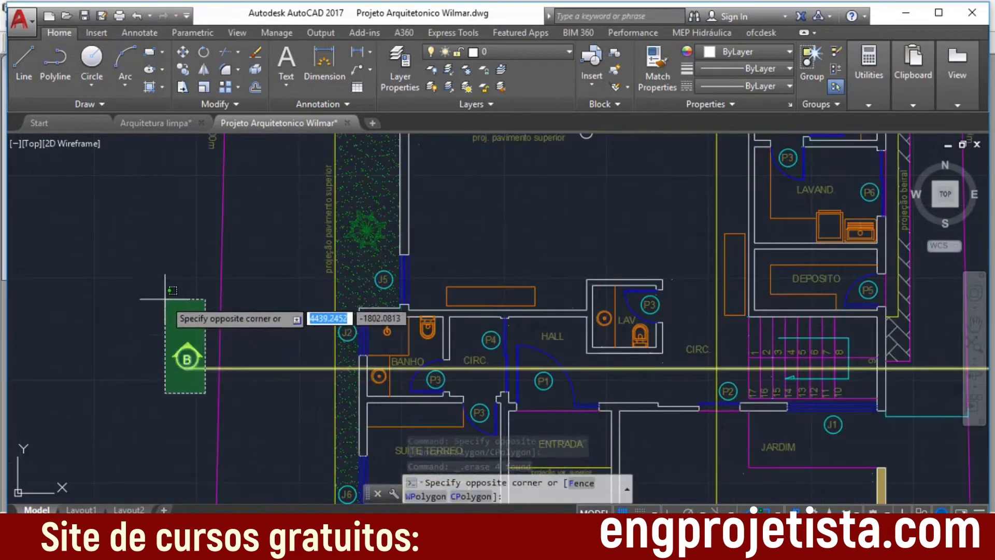
left_click(146, 294)
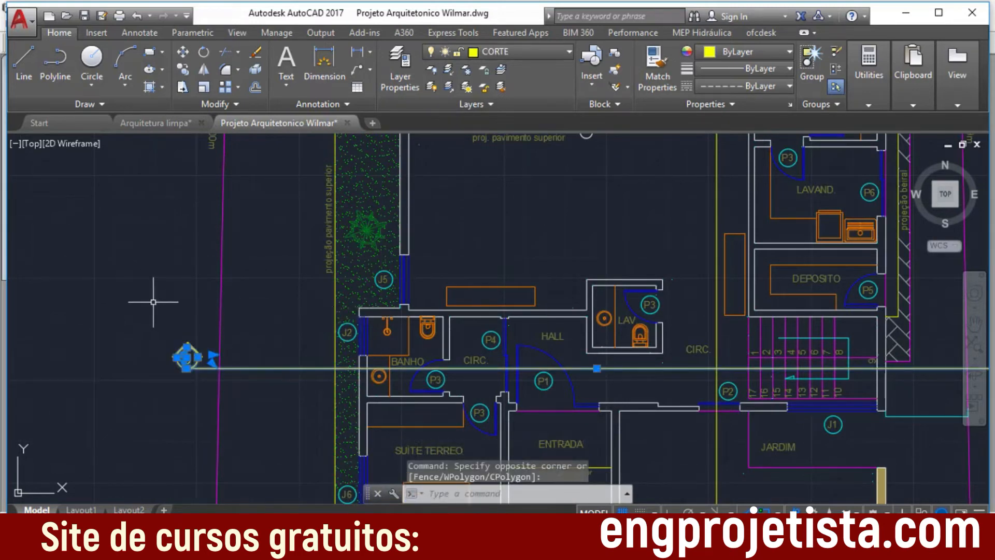
key("Delete")
scroll(652, 358, "down", 2)
scroll(721, 360, "up", 3)
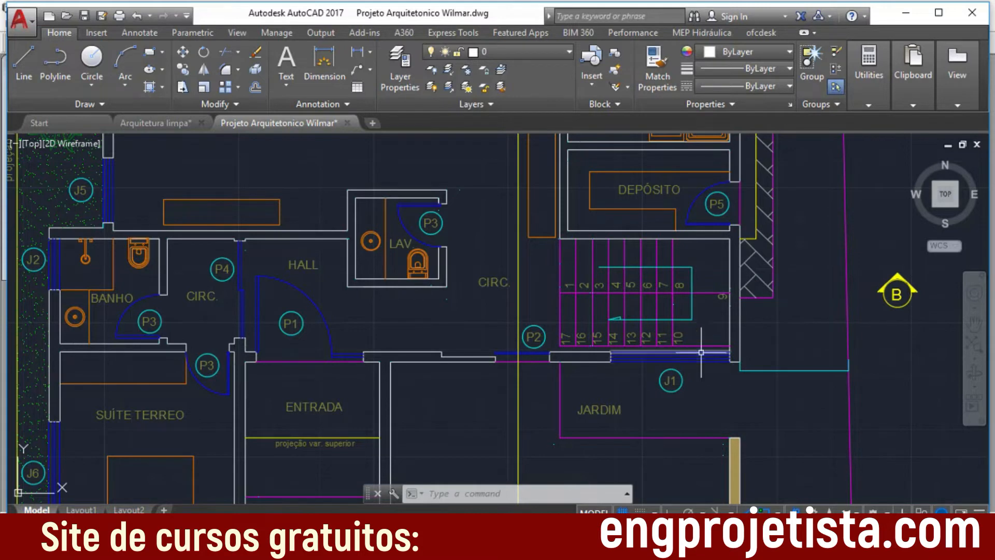
Step: Delete the J1 window tag beside JARDIM, the P2 door tag near the stairs and the LAV room's P3 door tag
left_click(698, 404)
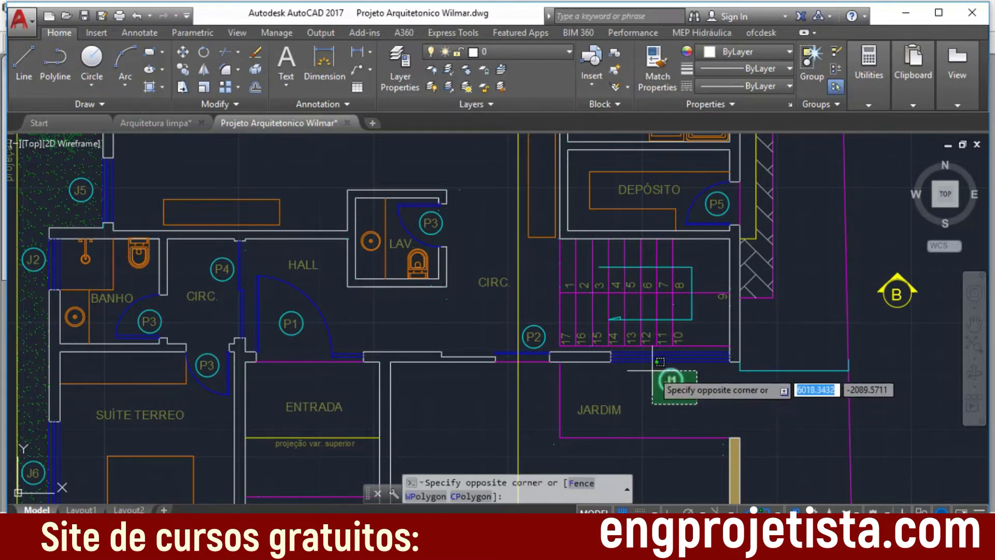
left_click(629, 348)
key("Delete")
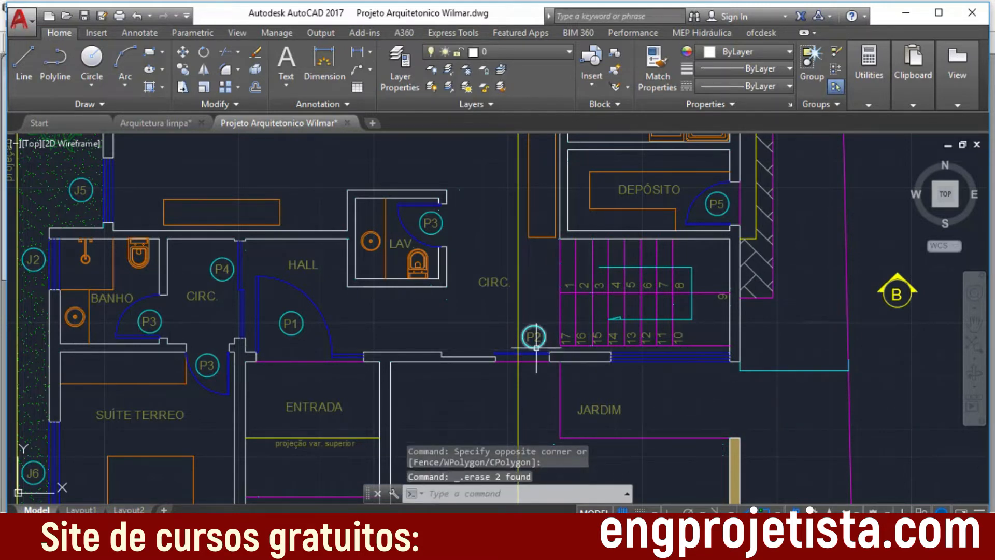
left_click(537, 331)
left_click(534, 334)
key("Delete")
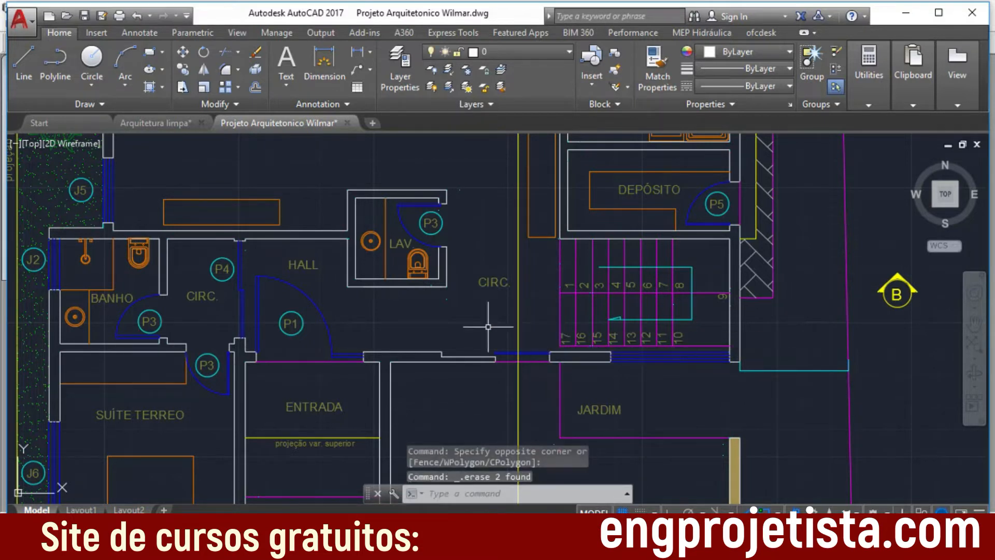
left_click(453, 224)
left_click(420, 213)
key("Delete")
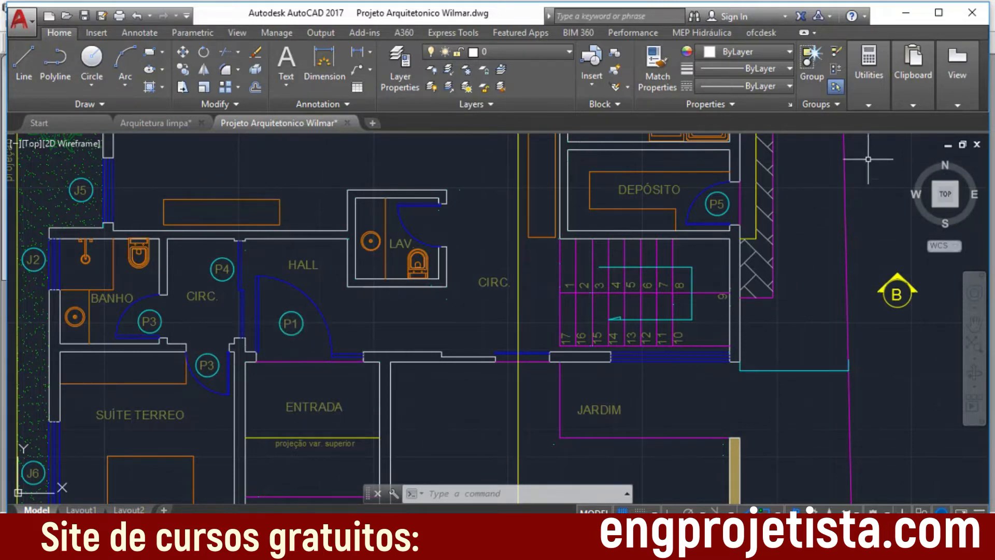
Step: Examine the CAIXILHOS door and window schedules and the riser and tread dimensions in the Det.Escada stair detail
scroll(810, 252, "down", 5)
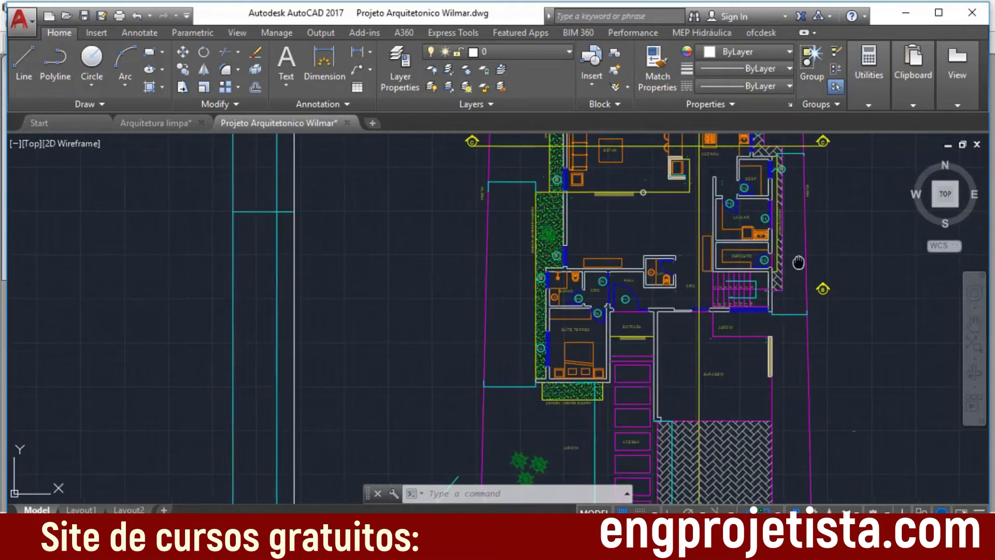
scroll(711, 278, "up", 2)
scroll(711, 278, "down", 1)
middle_click_drag(719, 283, 422, 395)
middle_click_drag(613, 296, 362, 457)
middle_click_drag(695, 251, 640, 357)
scroll(622, 307, "up", 4)
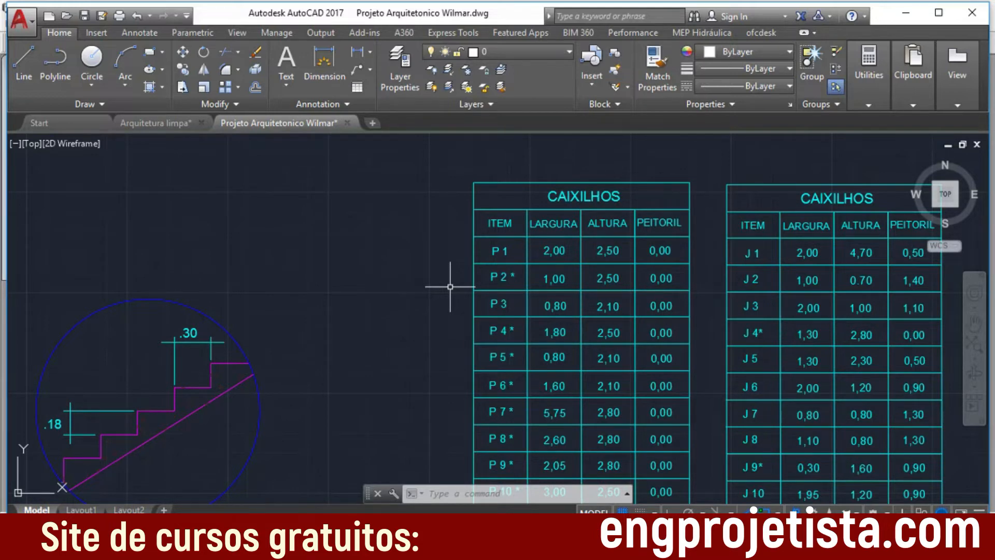
middle_click_drag(379, 335, 485, 263)
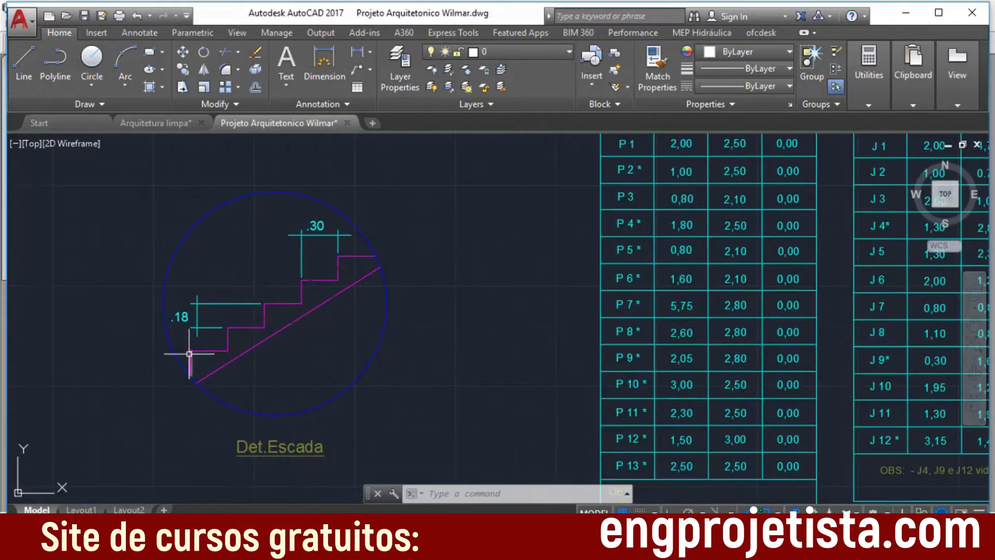
scroll(230, 301, "up", 3)
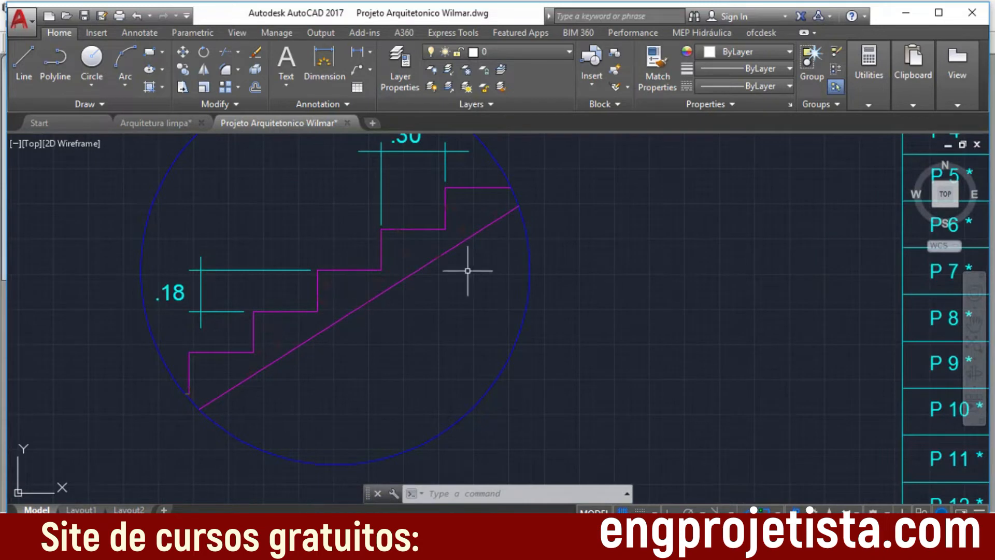
scroll(474, 370, "down", 2)
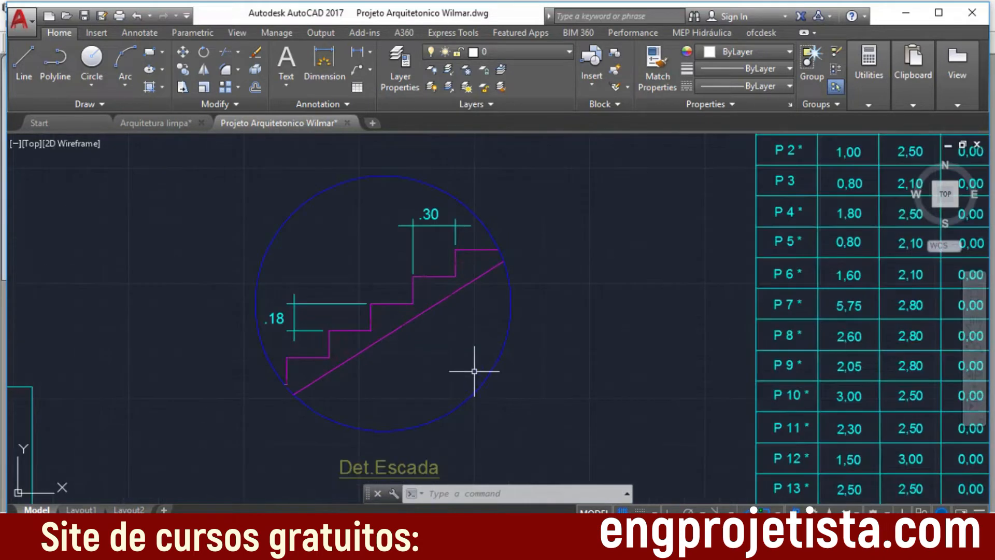
Step: Delete the line hatch in the strip between the ESTAR room and the roof projection line on the ground-floor plan
scroll(474, 371, "down", 2)
middle_click_drag(506, 381, 672, 248)
mouse_move(375, 359)
middle_mouse_down()
mouse_move(355, 382)
mouse_move(666, 229)
middle_mouse_up()
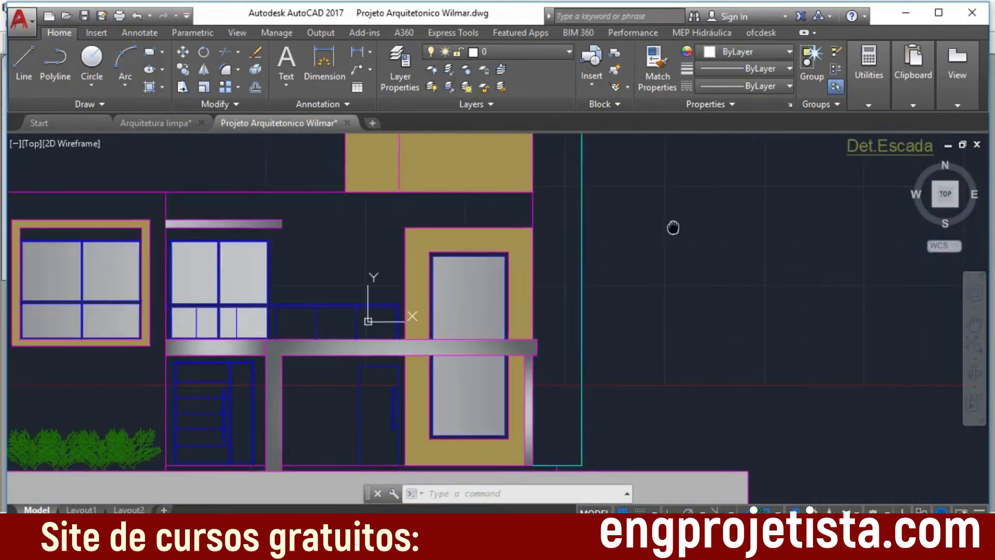
scroll(654, 280, "down", 6)
scroll(302, 444, "down", 1)
middle_click_drag(326, 381, 614, 208)
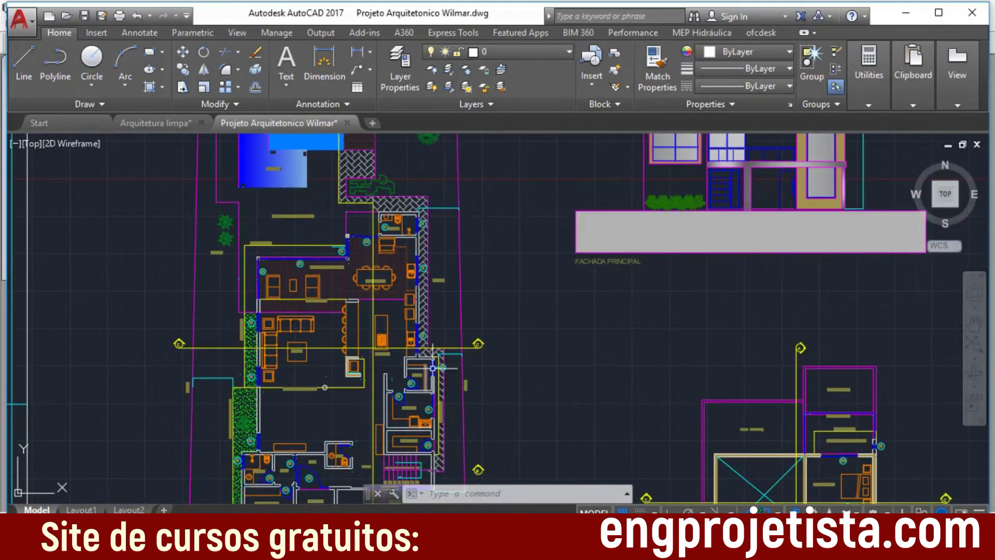
scroll(397, 250, "up", 5)
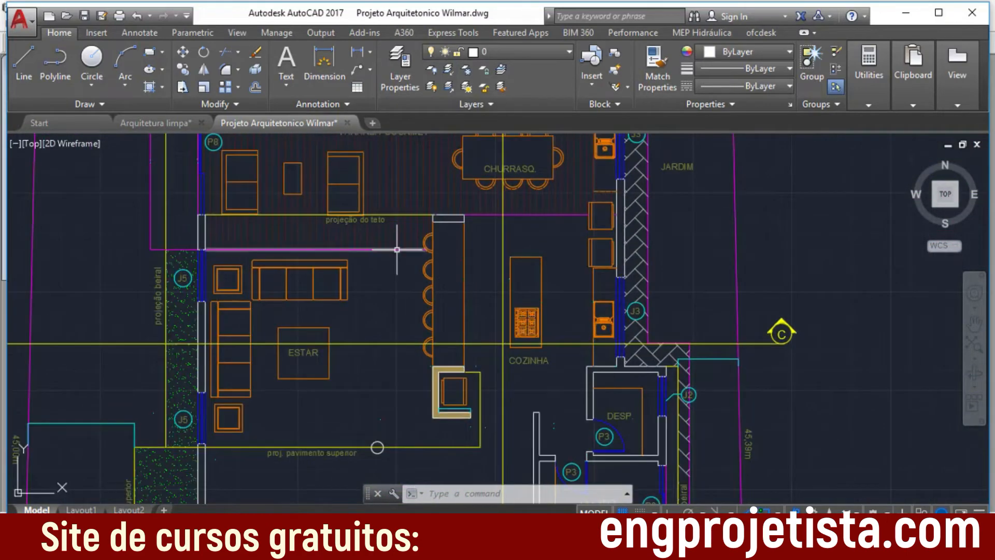
scroll(398, 250, "up", 2)
left_click(409, 217)
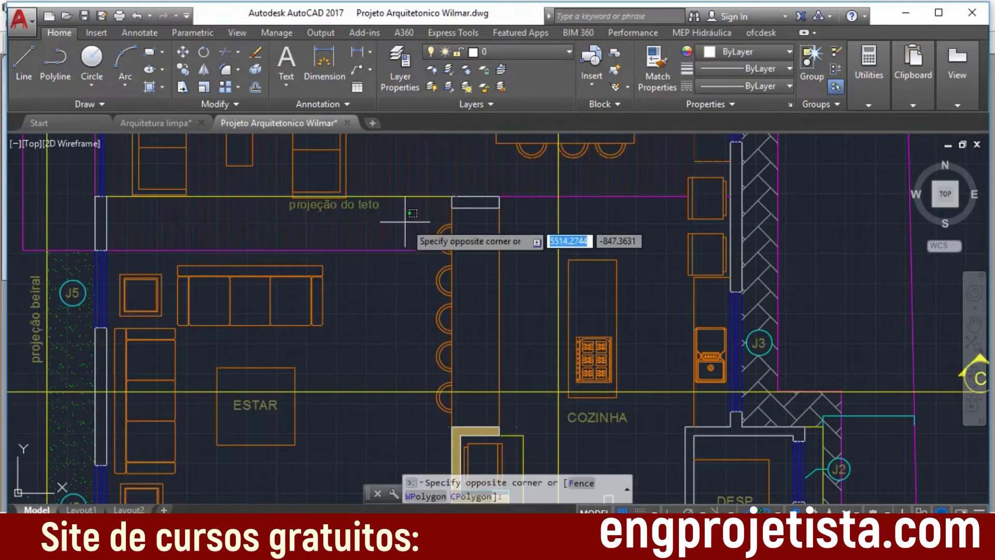
left_click(400, 240)
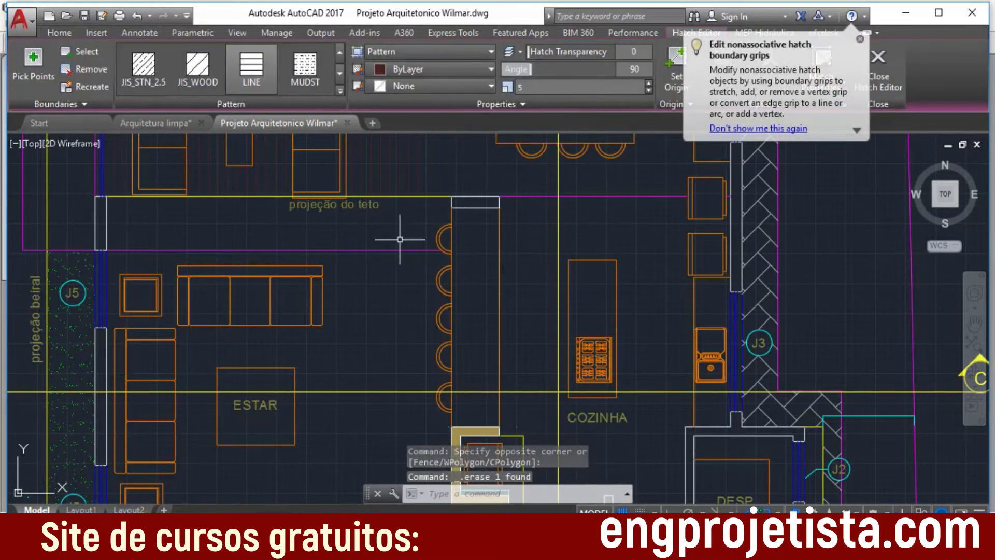
key("Escape")
Step: Delete the herringbone paving hatch running along the outer wall of the DESP. room
scroll(583, 317, "down", 2)
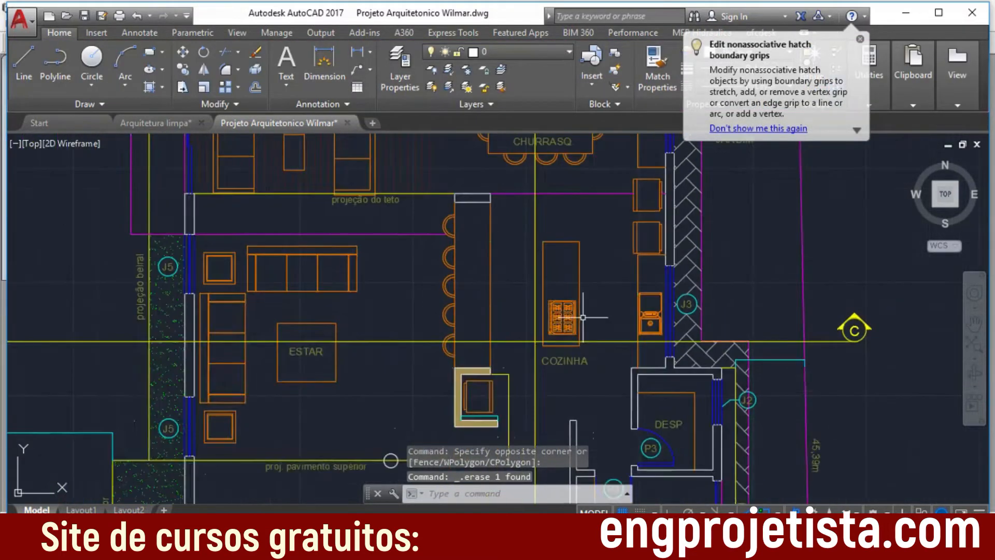
scroll(582, 317, "down", 1)
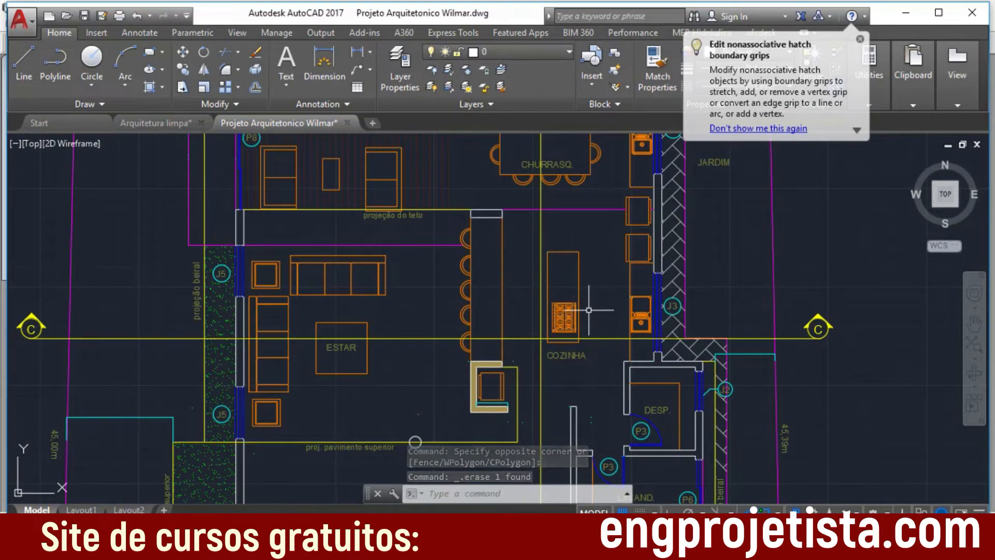
middle_click_drag(588, 310, 539, 249)
scroll(533, 365, "up", 3)
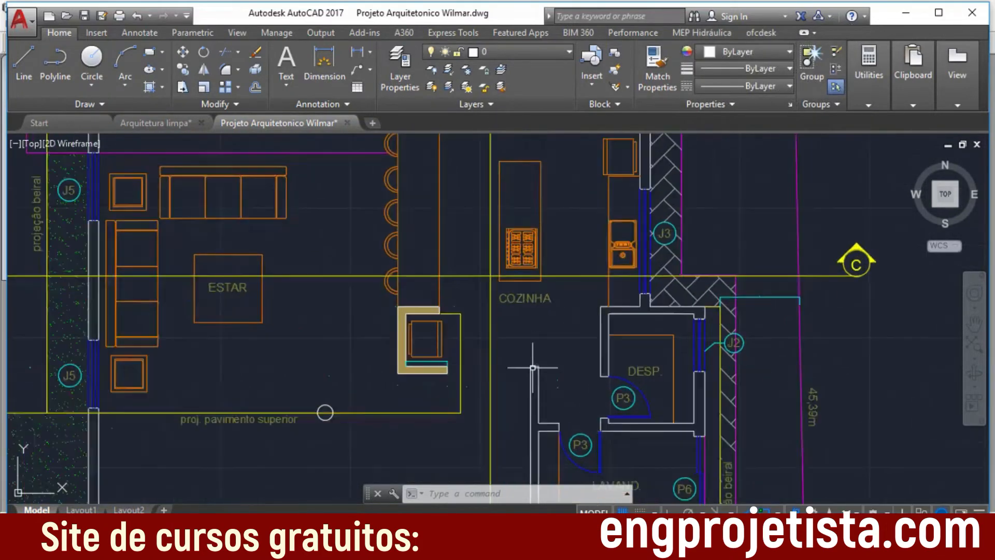
scroll(552, 349, "down", 2)
middle_click_drag(652, 381, 596, 308)
scroll(648, 286, "up", 2)
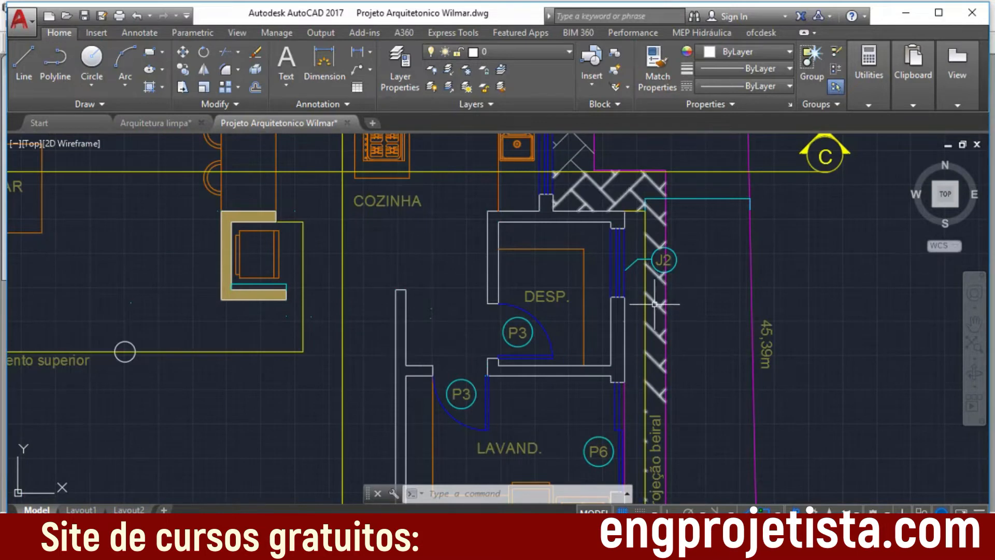
left_click(655, 304)
key("Delete")
Step: Compare the ground-floor plan with the upper-floor plan across the project sheet, examining the upper floor's rooms and stairs
scroll(694, 330, "down", 3)
scroll(693, 330, "down", 2)
scroll(810, 377, "up", 1)
middle_click_drag(811, 377, 611, 368)
scroll(611, 368, "up", 1)
scroll(616, 371, "down", 2)
scroll(691, 357, "down", 2)
scroll(692, 284, "down", 2)
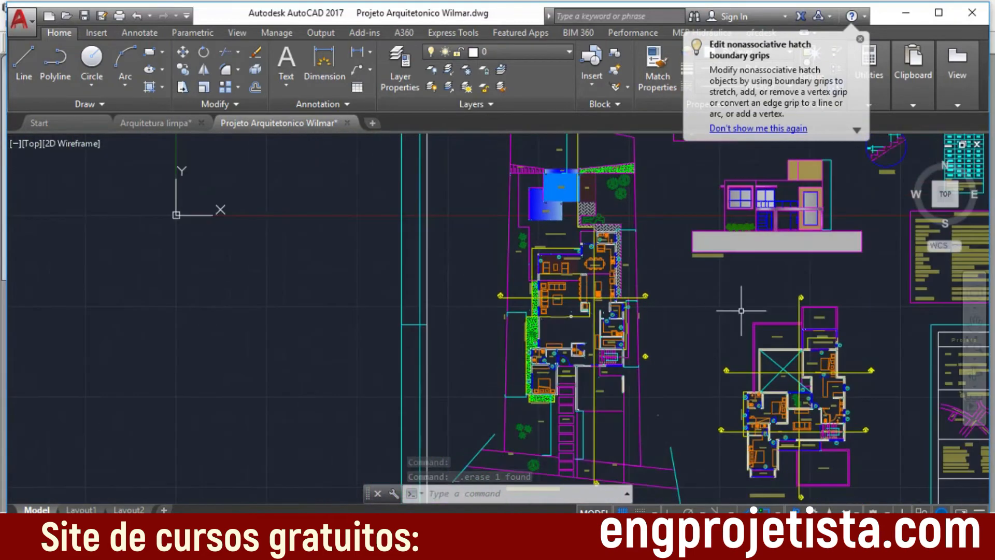
scroll(740, 309, "down", 1)
mouse_move(713, 335)
middle_mouse_down()
mouse_move(473, 269)
mouse_move(475, 277)
middle_mouse_up()
scroll(466, 286, "up", 2)
scroll(475, 277, "down", 5)
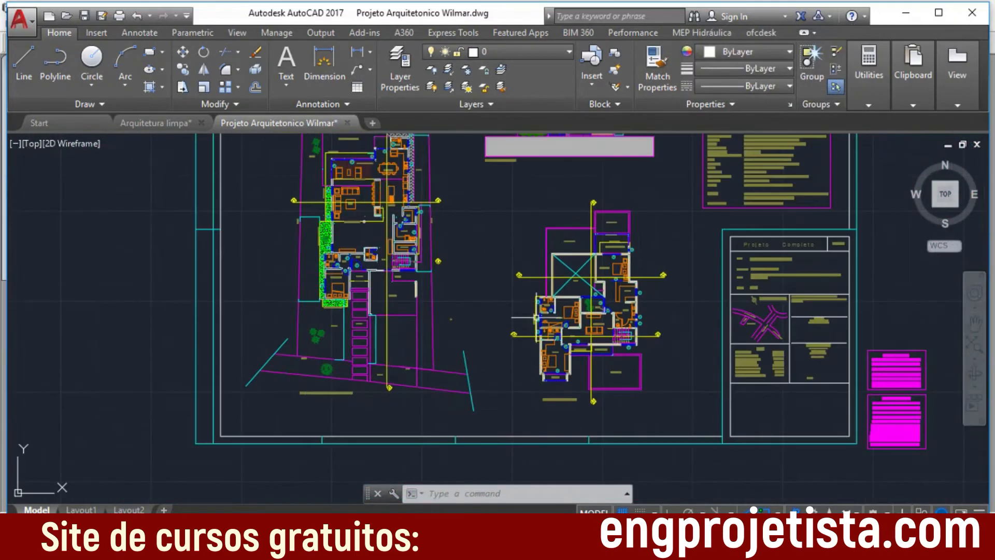
scroll(475, 277, "up", 1)
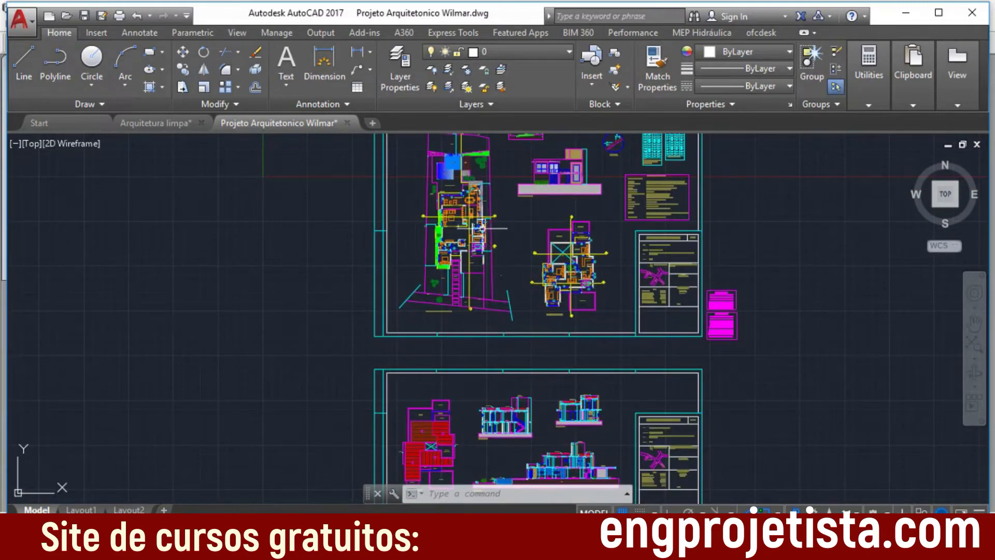
scroll(475, 233, "up", 5)
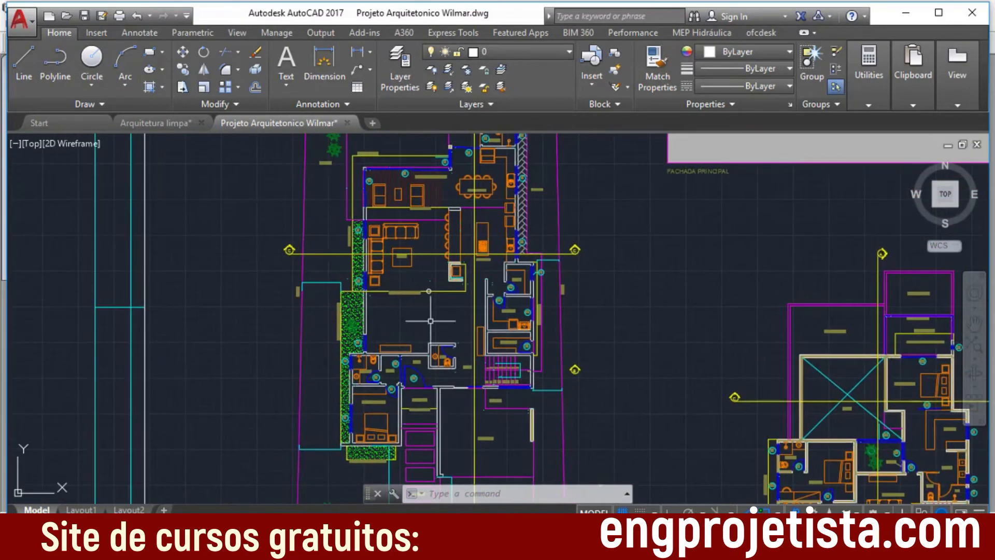
scroll(398, 260, "up", 2)
middle_click_drag(489, 360, 293, 261)
scroll(623, 340, "down", 3)
middle_click_drag(562, 309, 357, 185)
scroll(645, 339, "up", 6)
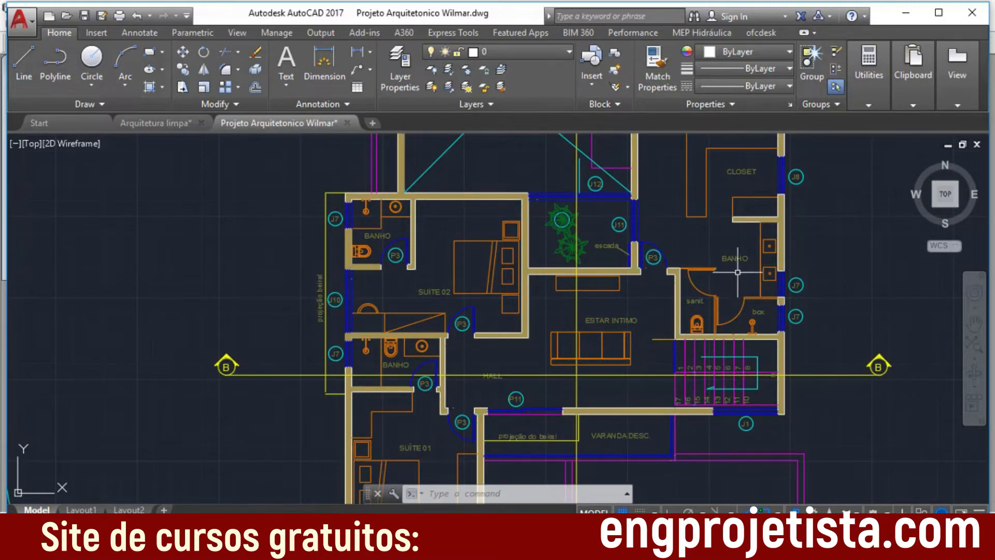
Step: Examine the PLANTA DO TELHADO roof plan, including the water tank tower (TORRE DA CAIXA DE AGUA) and roof slopes
middle_click_drag(400, 428, 599, 216)
scroll(614, 308, "down", 6)
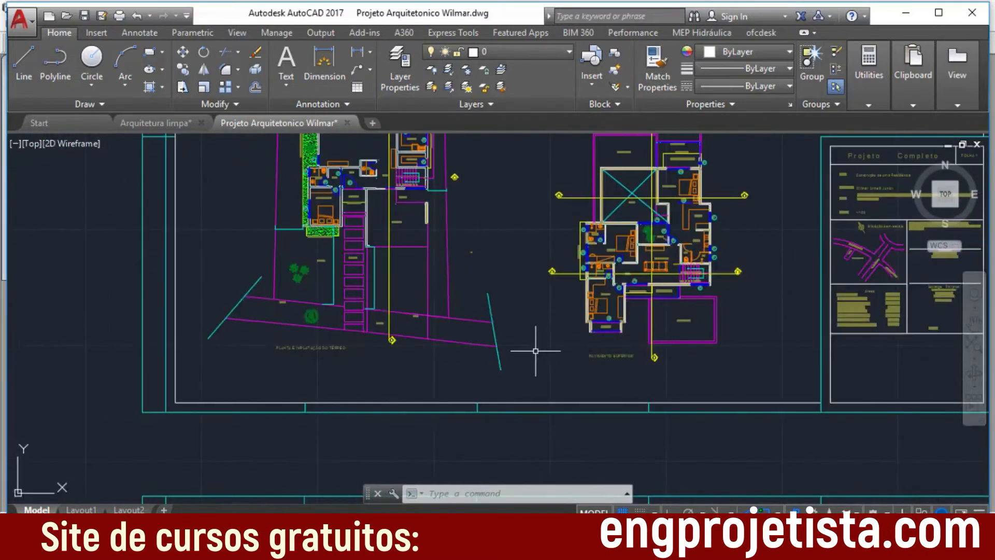
middle_click_drag(469, 390, 580, 170)
middle_click_drag(525, 353, 551, 157)
scroll(448, 340, "up", 5)
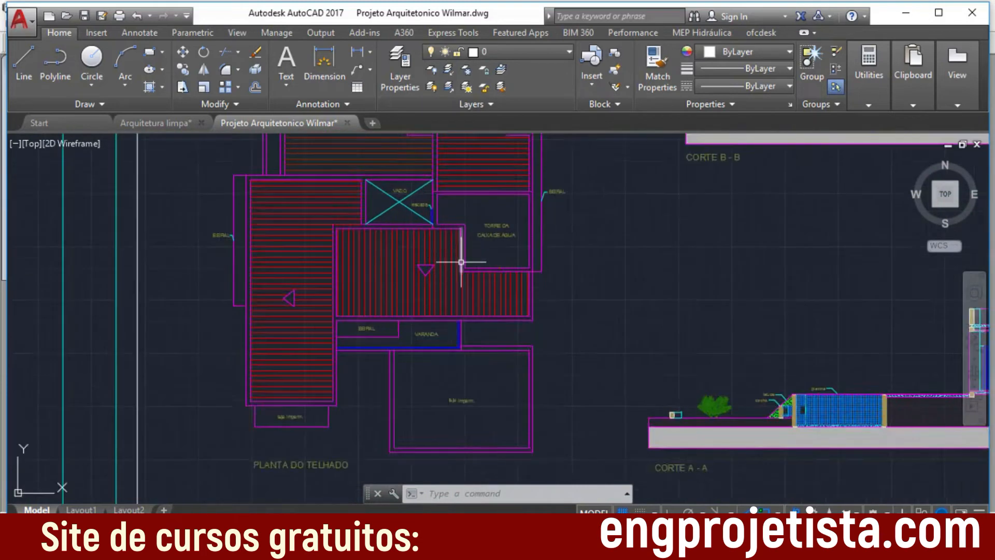
middle_click_drag(465, 155, 467, 346)
middle_click_drag(500, 429, 495, 345)
scroll(495, 345, "up", 2)
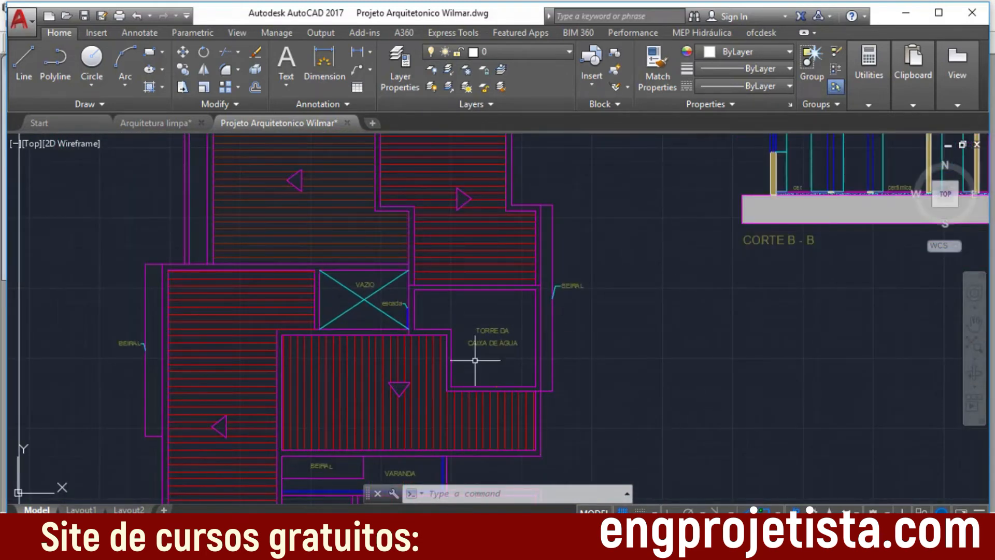
scroll(514, 383, "down", 2)
scroll(478, 278, "up", 3)
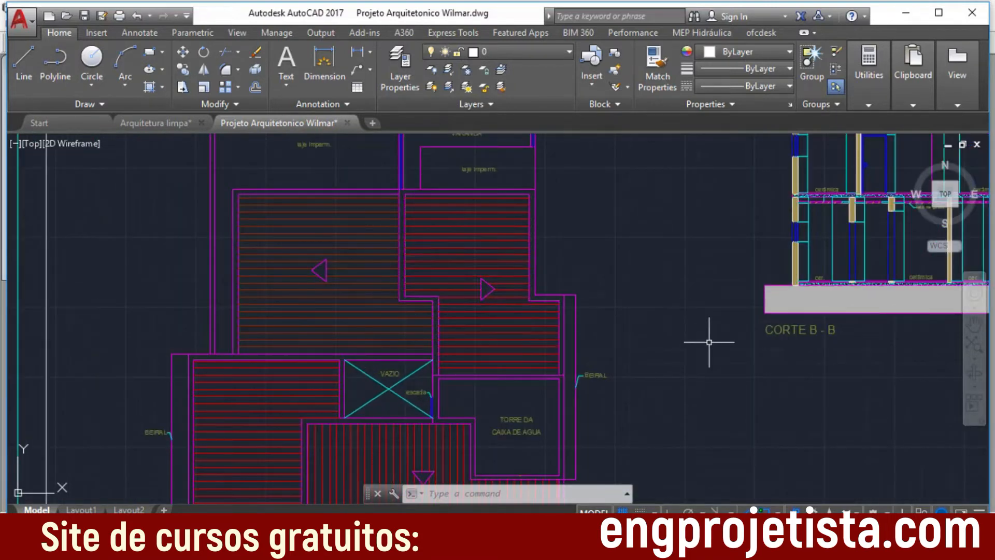
scroll(622, 283, "up", 2)
scroll(623, 283, "down", 4)
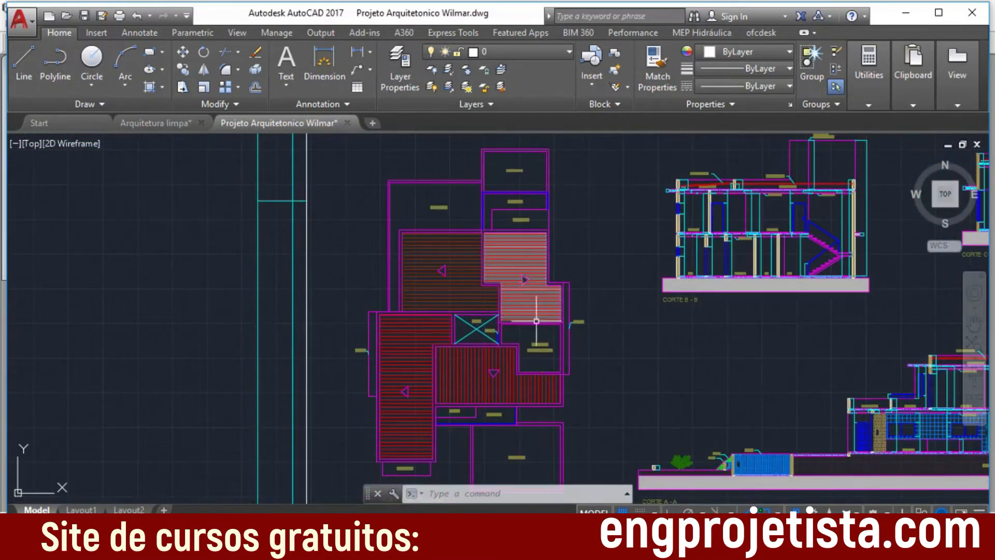
scroll(407, 373, "up", 1)
scroll(717, 293, "down", 3)
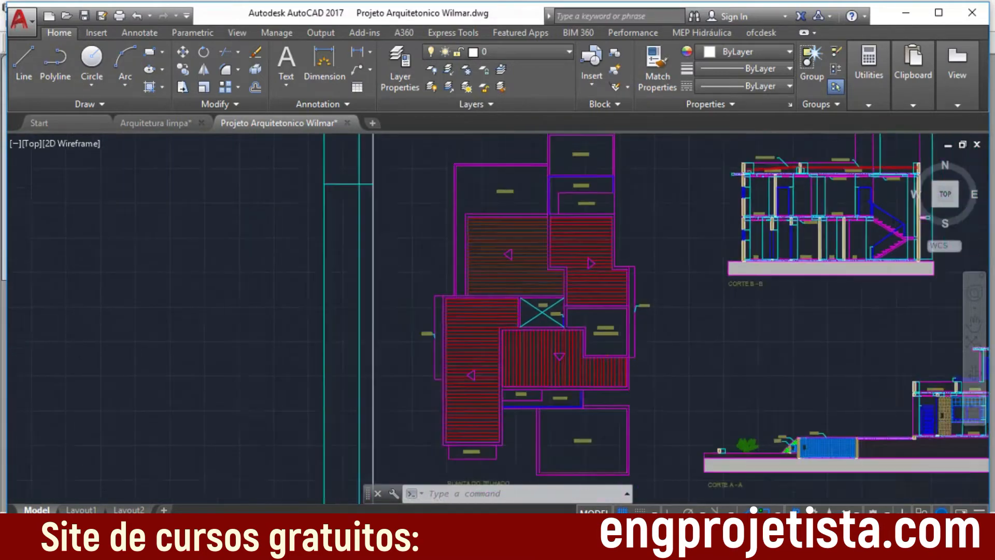
Step: Delete the section C marker on the garden side of the ground-floor plan beside the kitchen
middle_click_drag(706, 292, 496, 351)
scroll(542, 261, "up", 3)
middle_click_drag(579, 191, 520, 388)
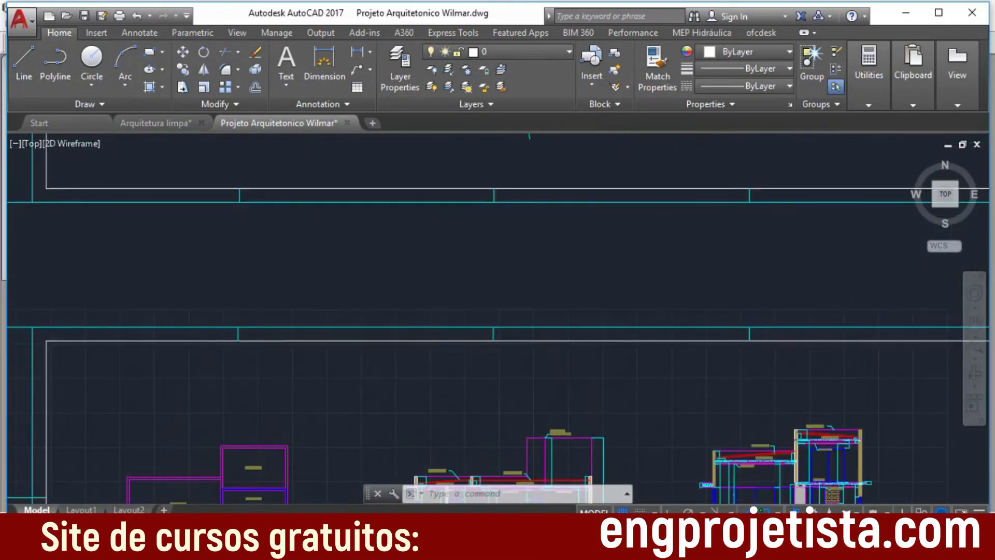
scroll(538, 387, "down", 2)
mouse_move(593, 292)
middle_mouse_down()
mouse_move(553, 424)
mouse_move(556, 468)
middle_mouse_up()
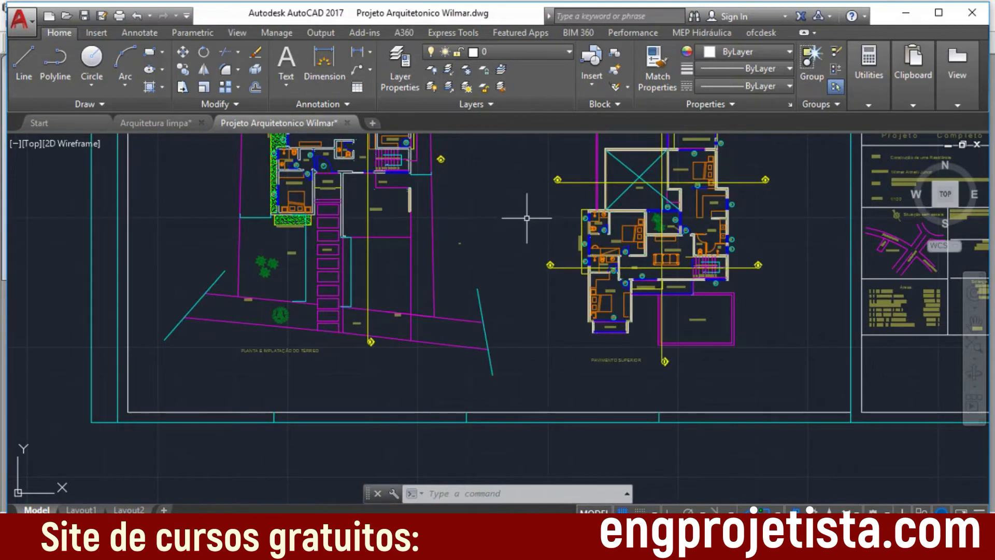
middle_click_drag(522, 204, 533, 329)
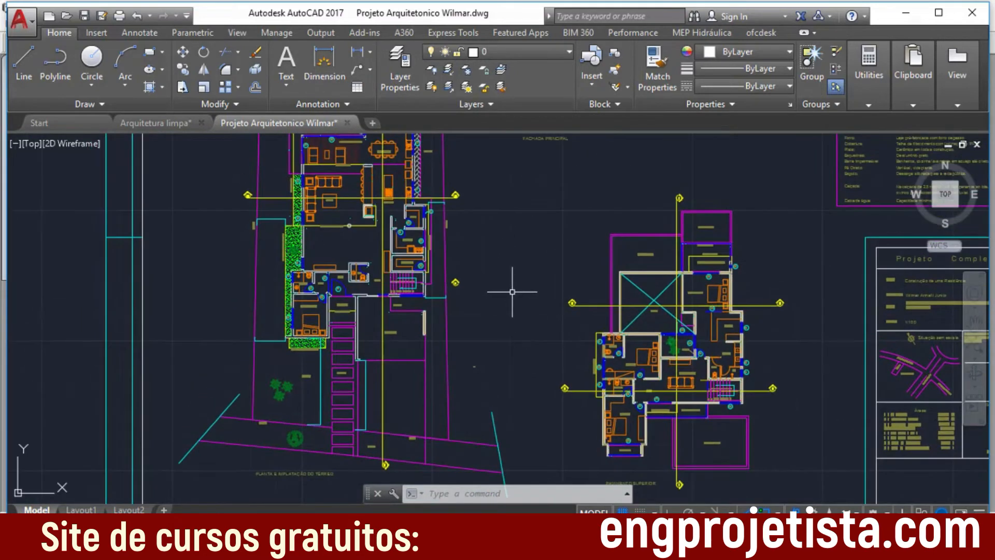
middle_click_drag(451, 206, 433, 348)
scroll(434, 346, "up", 5)
left_click(478, 353)
left_click(428, 298)
key("Delete")
Step: Delete the J2 window tag and its leader line outside the DESP. room
middle_click_drag(486, 340, 598, 259)
scroll(500, 278, "up", 7)
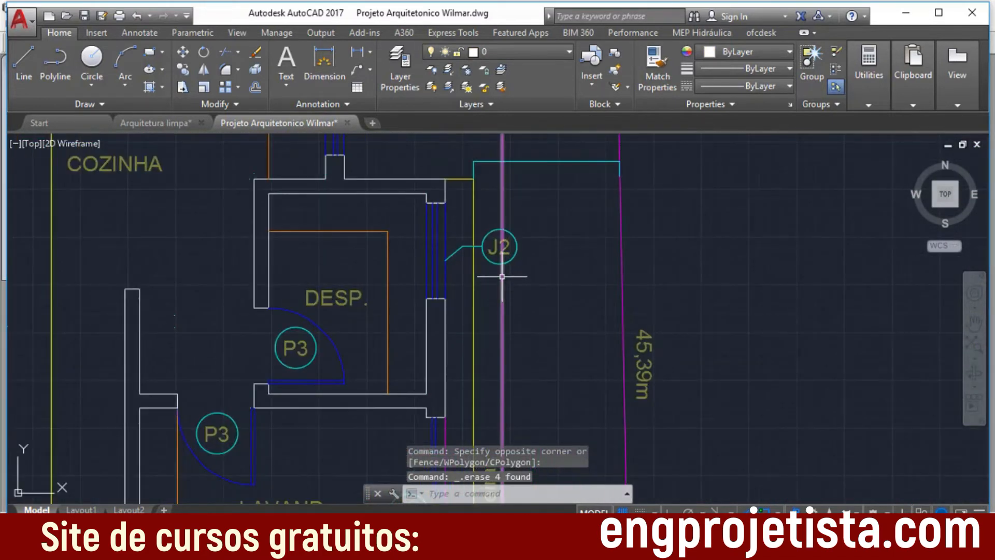
left_click(501, 277)
left_click(478, 221)
key("Delete")
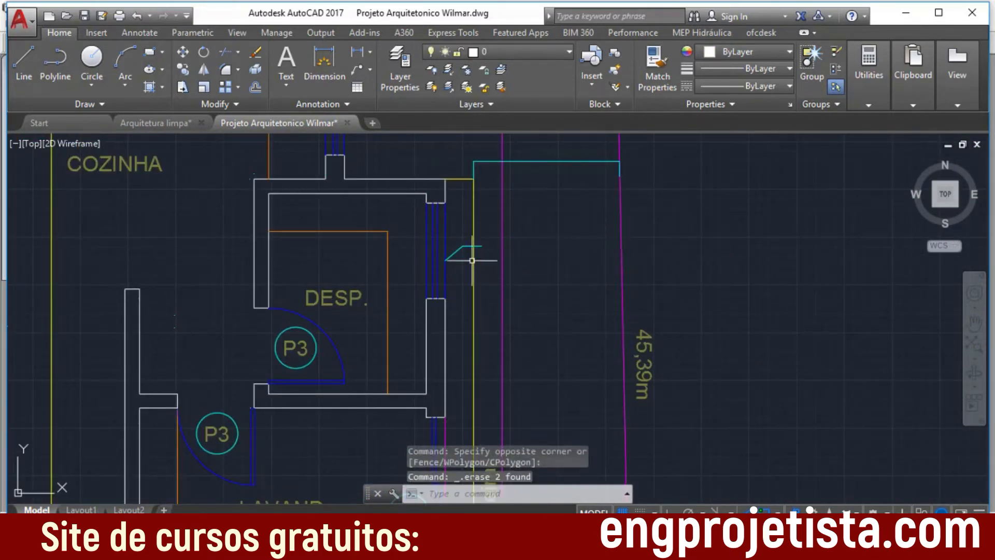
left_click(468, 263)
left_click(462, 234)
key("Delete")
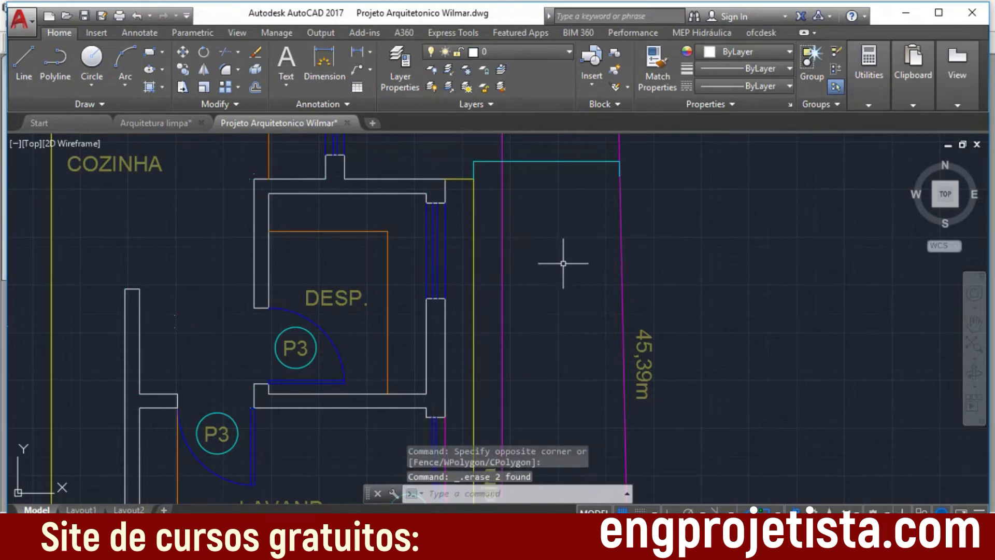
scroll(560, 263, "up", 1)
scroll(539, 338, "down", 3)
middle_click_drag(540, 337, 641, 247)
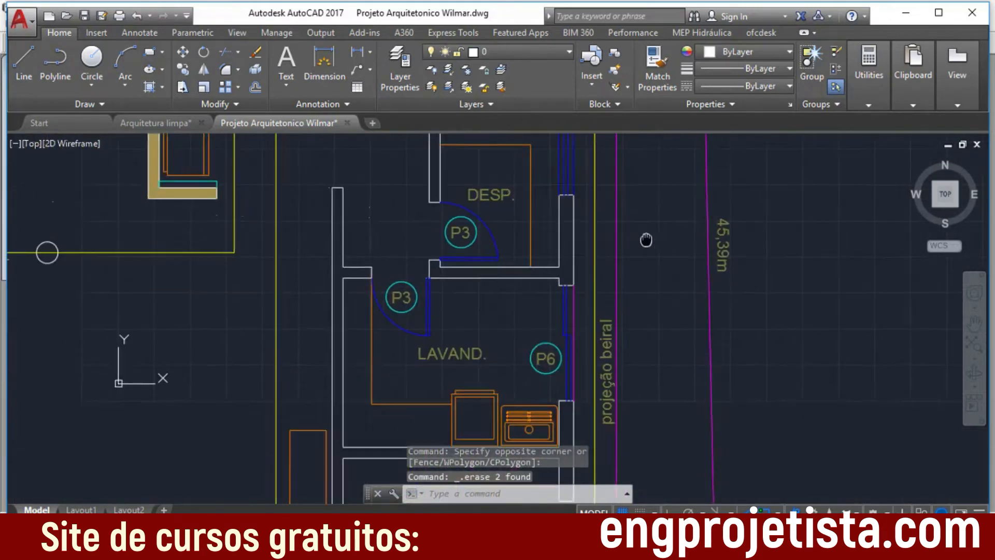
scroll(641, 247, "up", 1)
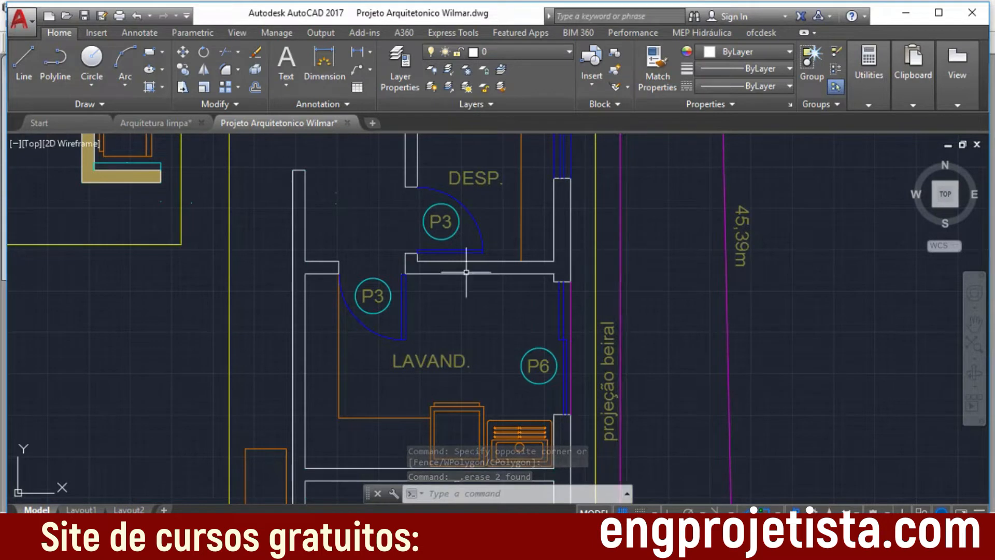
Step: Switch to the Arquitetura limpa drawing and examine the cleaned ground-floor plan's walls, openings, eave projections and stairs
left_click(151, 120)
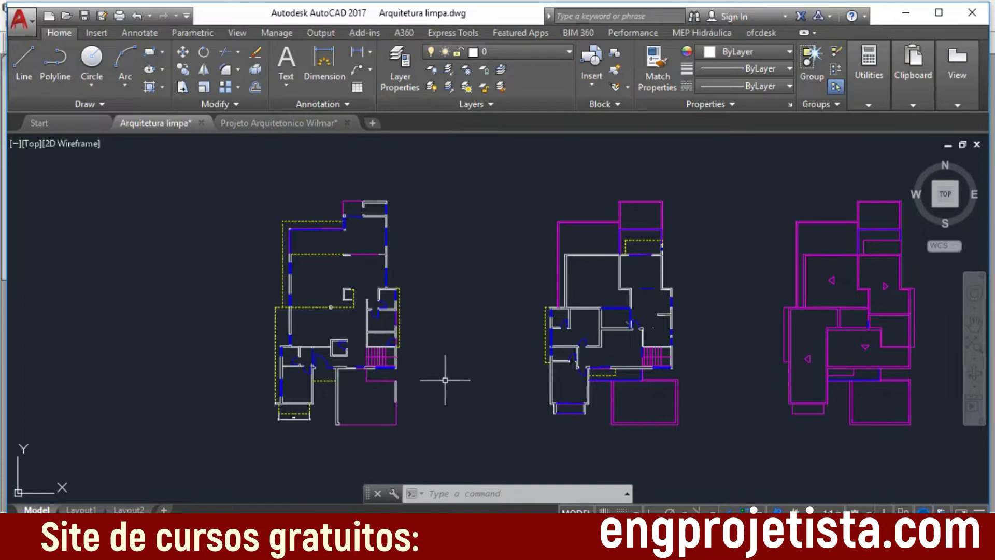
scroll(238, 209, "up", 8)
middle_click_drag(364, 241, 371, 380)
scroll(480, 373, "up", 1)
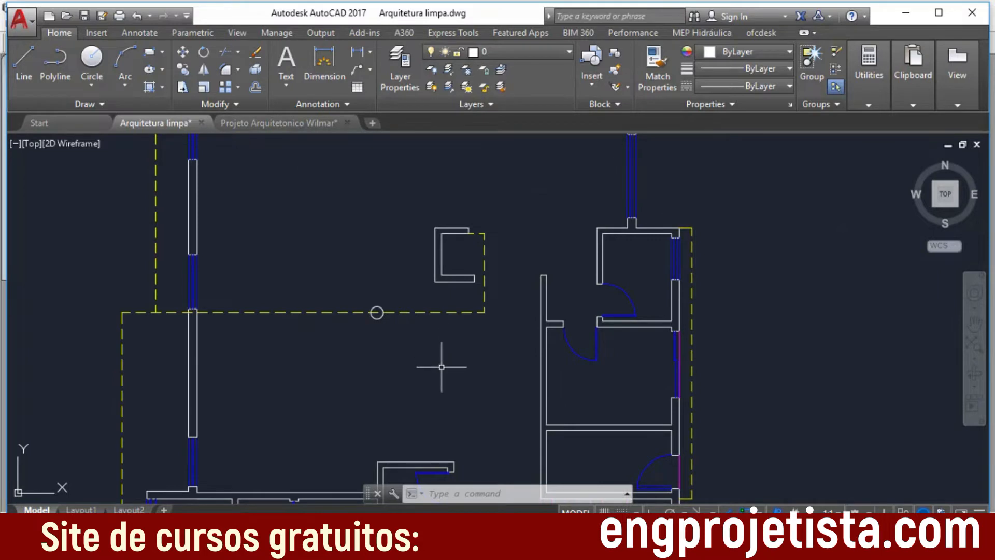
scroll(441, 367, "down", 5)
scroll(447, 371, "up", 1)
mouse_move(439, 370)
middle_mouse_down()
mouse_move(411, 295)
mouse_move(415, 209)
middle_mouse_up()
scroll(416, 210, "up", 1)
middle_click_drag(434, 348, 427, 283)
scroll(426, 282, "up", 1)
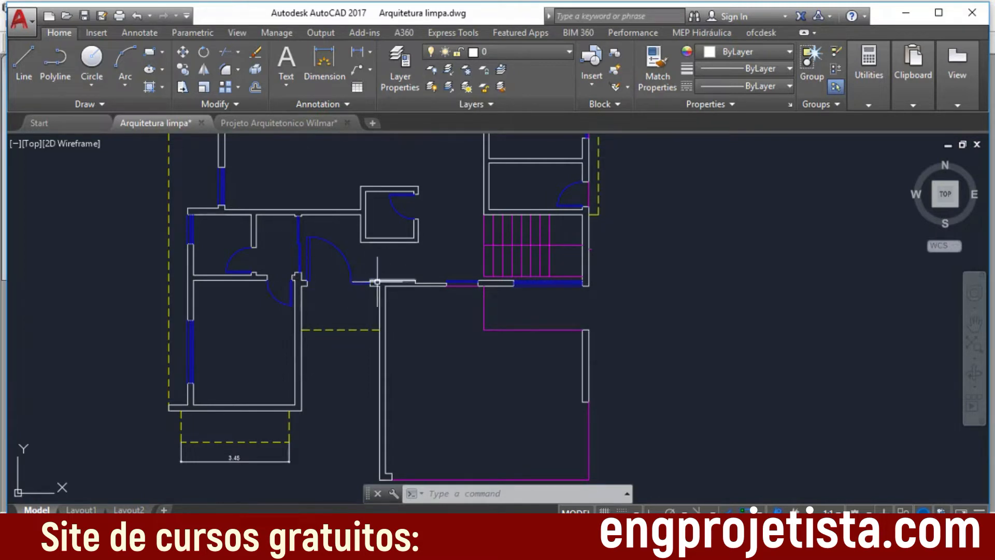
middle_click_drag(449, 248, 508, 424)
middle_click_drag(438, 285, 443, 350)
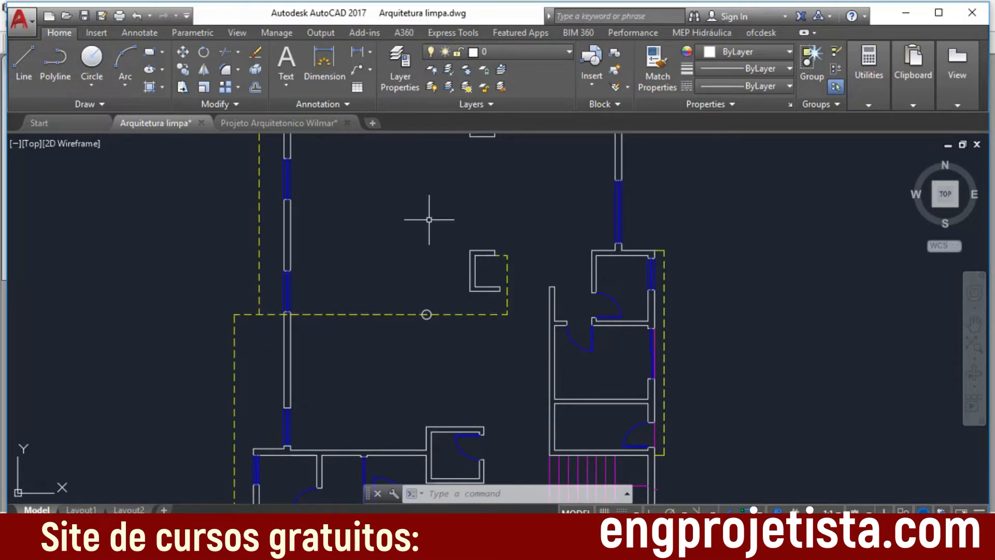
middle_click_drag(429, 219, 381, 366)
scroll(416, 280, "up", 1)
middle_click_drag(416, 280, 285, 364)
scroll(333, 239, "up", 3)
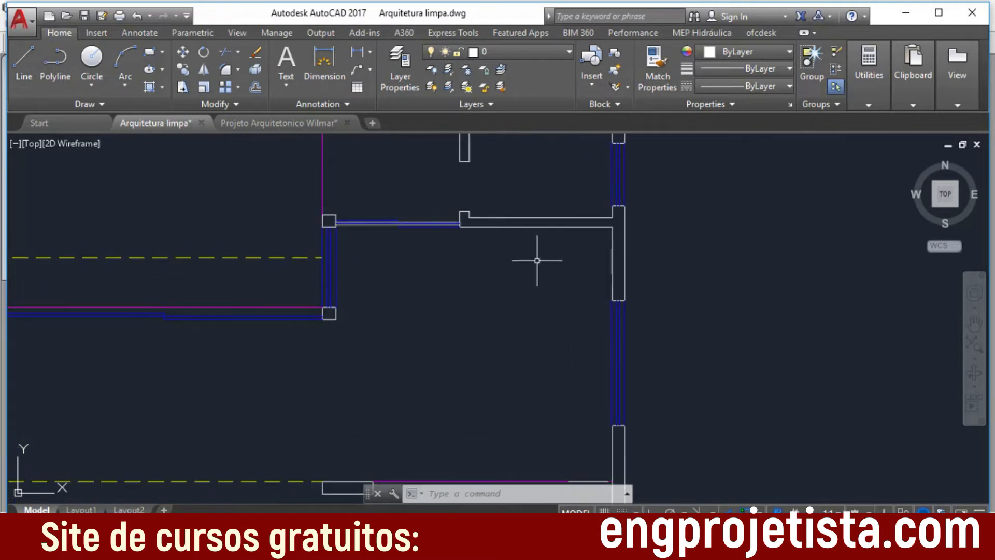
Step: Examine the cleaned upper-floor plan, including its bedrooms, stairs and balcony
scroll(552, 329, "down", 4)
middle_click_drag(513, 409, 496, 202)
scroll(542, 351, "down", 6)
middle_click_drag(607, 367, 462, 223)
scroll(480, 284, "up", 6)
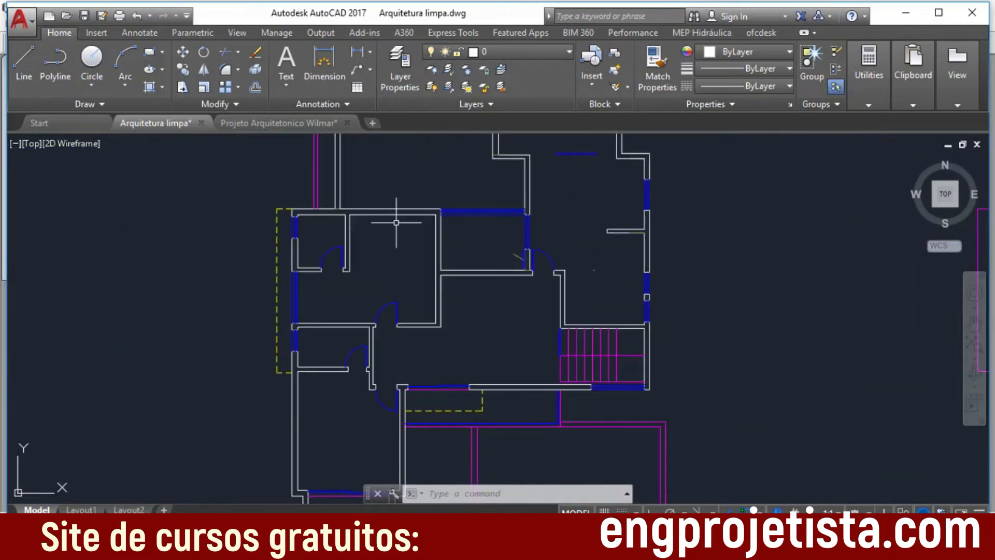
middle_click_drag(532, 339, 543, 250)
scroll(404, 327, "up", 2)
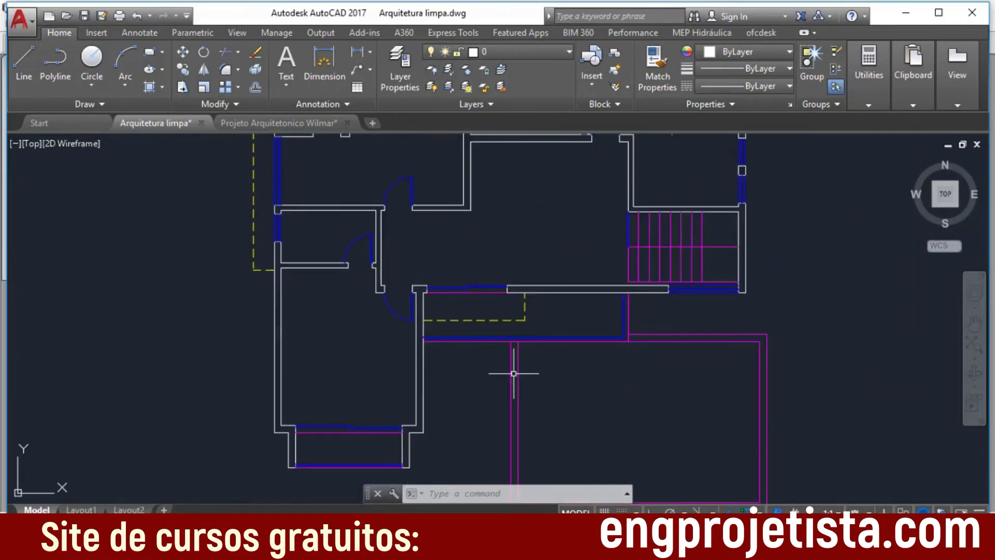
Step: Examine the cleaned roof plan with its outlines and slope arrows
scroll(588, 373, "down", 3)
middle_click_drag(667, 338, 345, 390)
scroll(346, 390, "down", 1)
scroll(557, 366, "up", 1)
middle_click_drag(689, 363, 402, 330)
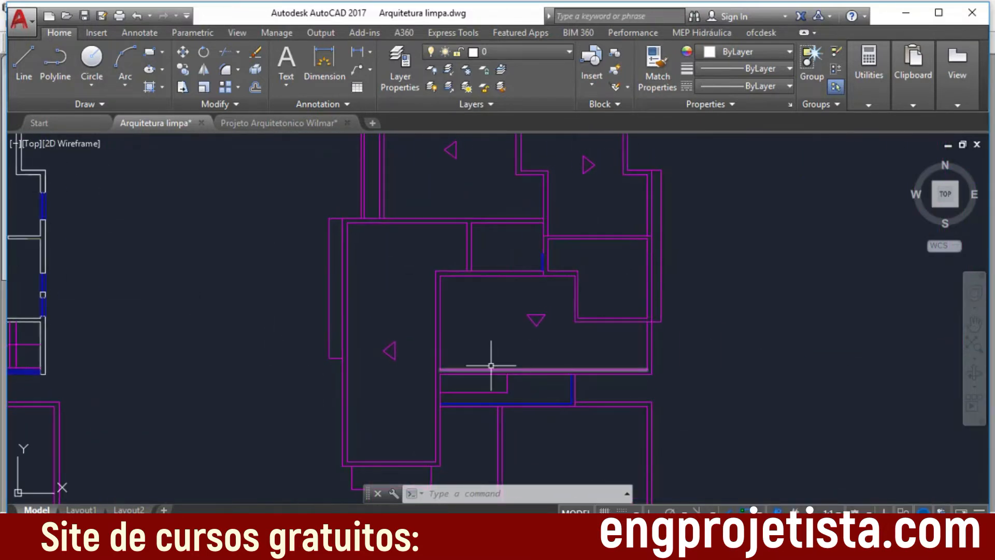
Step: Compare the cleaned ground-floor, upper-floor and roof plans together in one overview
scroll(495, 372, "down", 3)
scroll(318, 342, "down", 1)
middle_click_drag(321, 342, 546, 364)
scroll(215, 343, "down", 1)
middle_click_drag(222, 343, 454, 371)
scroll(455, 371, "up", 3)
scroll(493, 329, "down", 3)
scroll(533, 318, "up", 3)
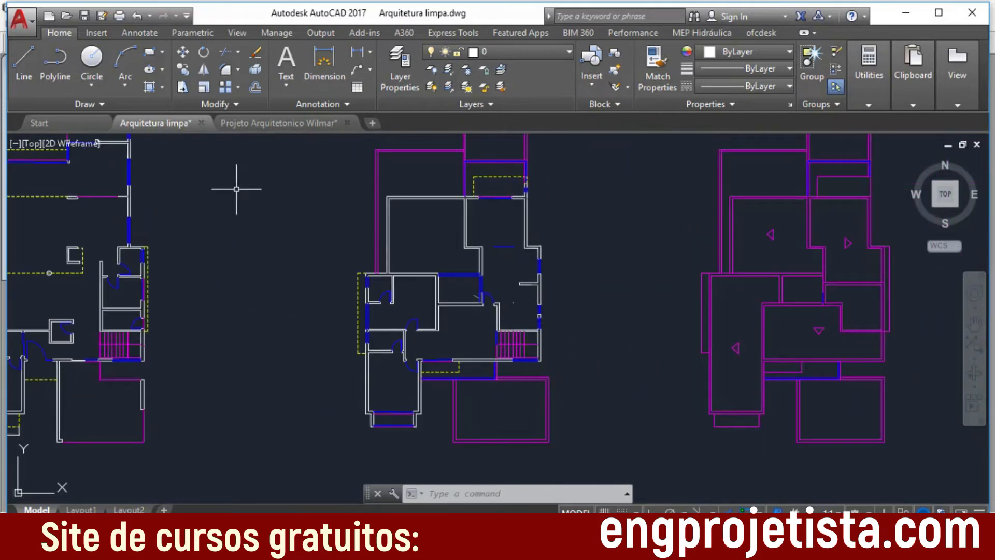
scroll(311, 331, "down", 2)
middle_click_drag(311, 337, 427, 317)
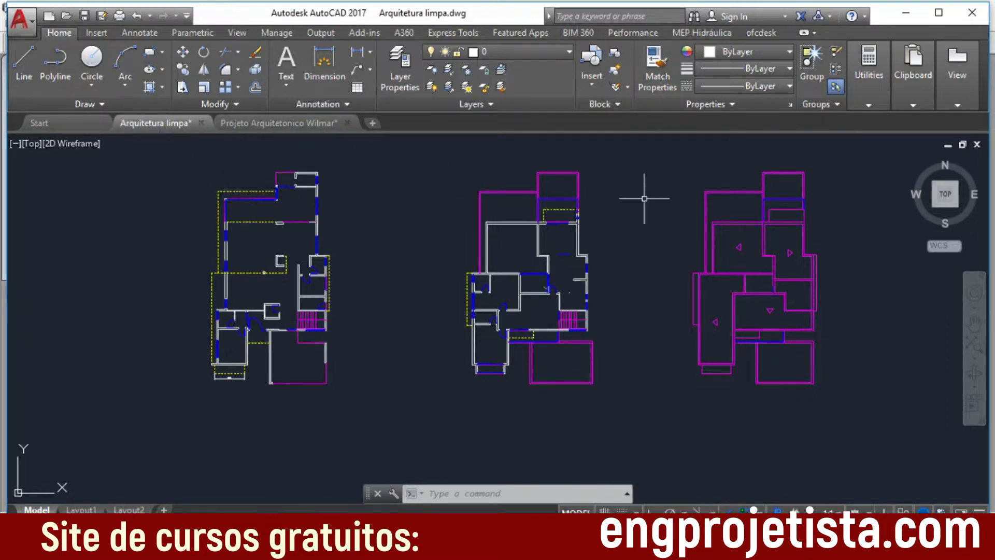
Step: Switch to AltoQi Eberick and open the TERREO floor's Arquitetura drawing
left_click(904, 15)
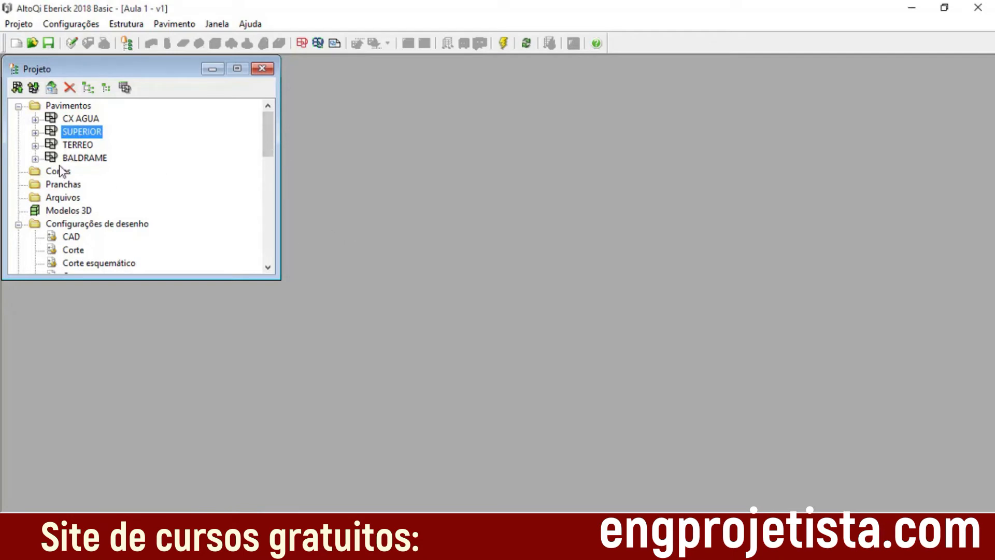
left_click(35, 146)
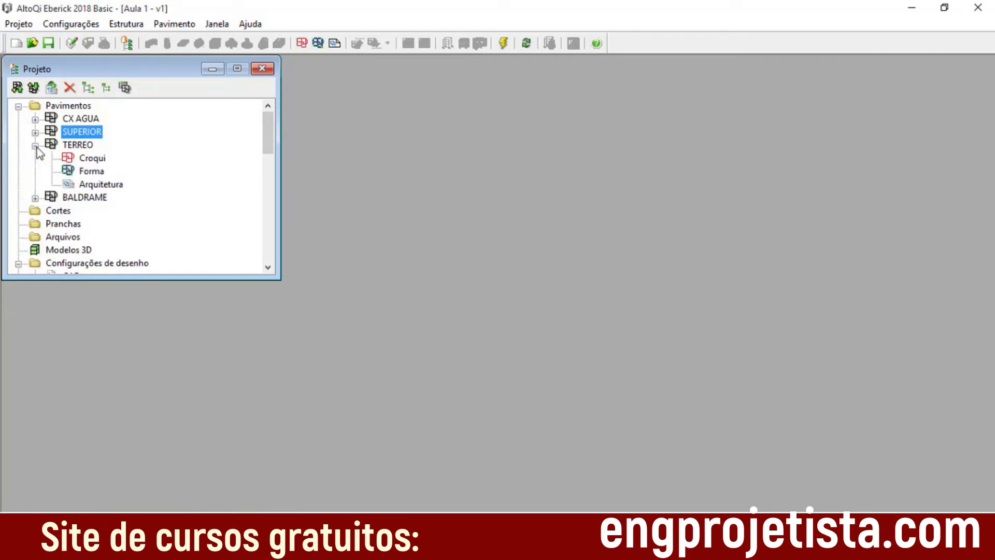
left_click(36, 147)
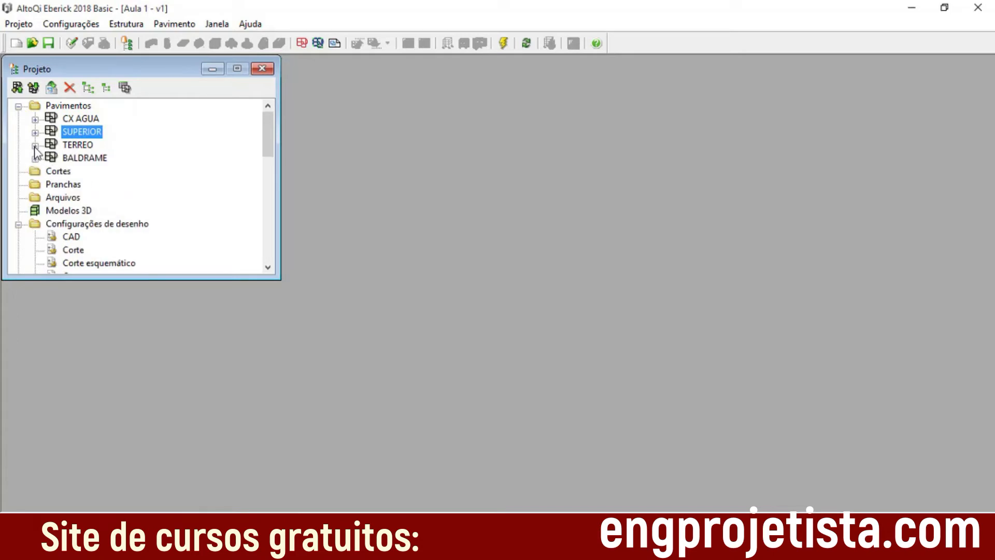
left_click(35, 146)
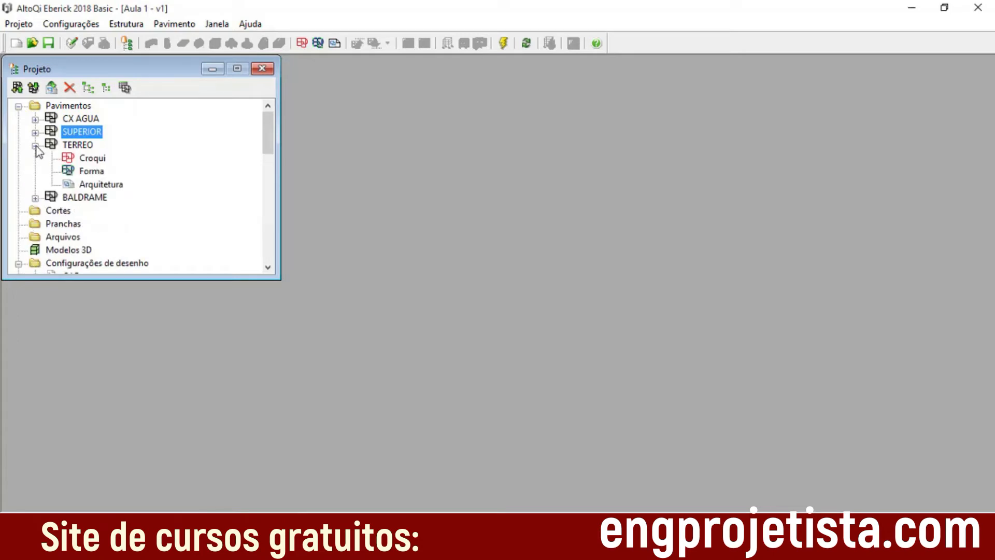
left_click(104, 184)
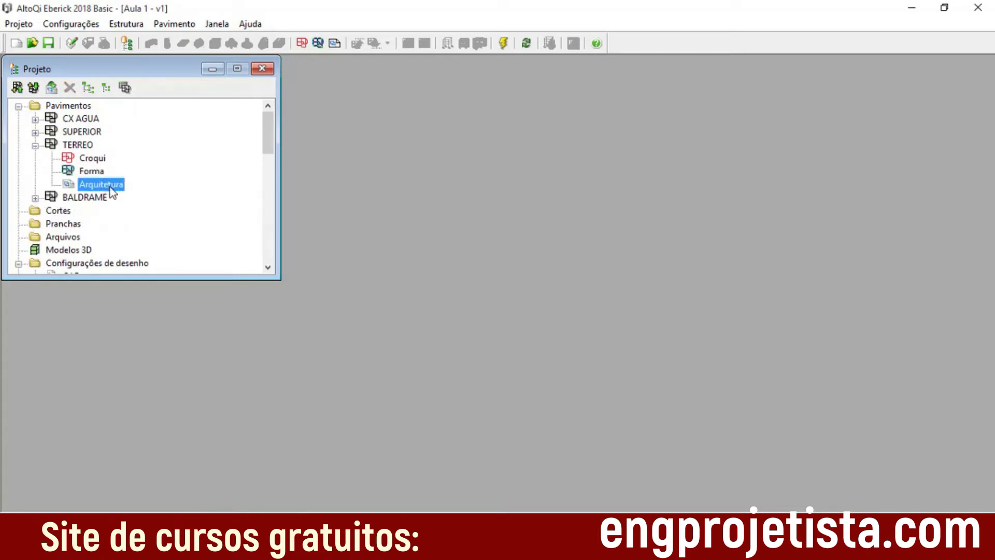
double_click(110, 184)
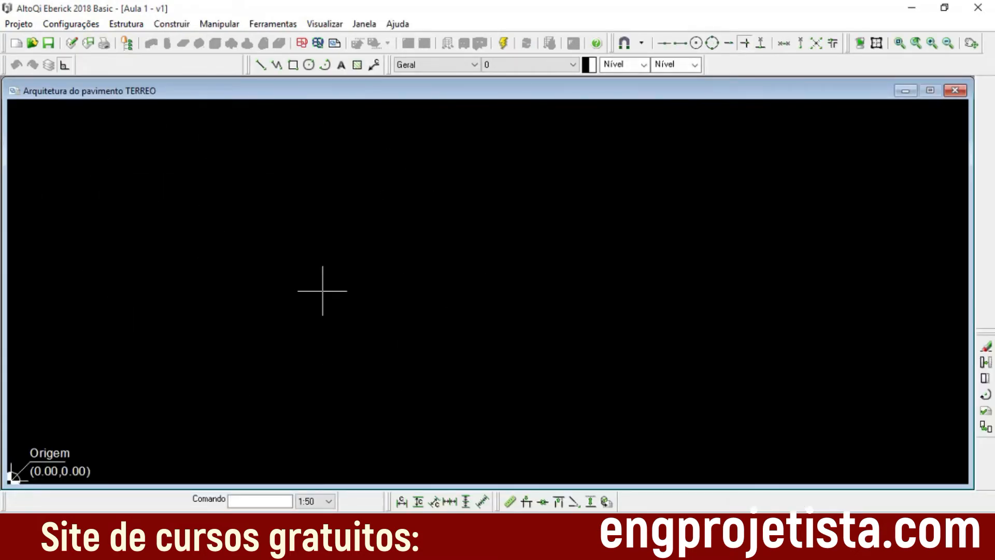
left_click(275, 24)
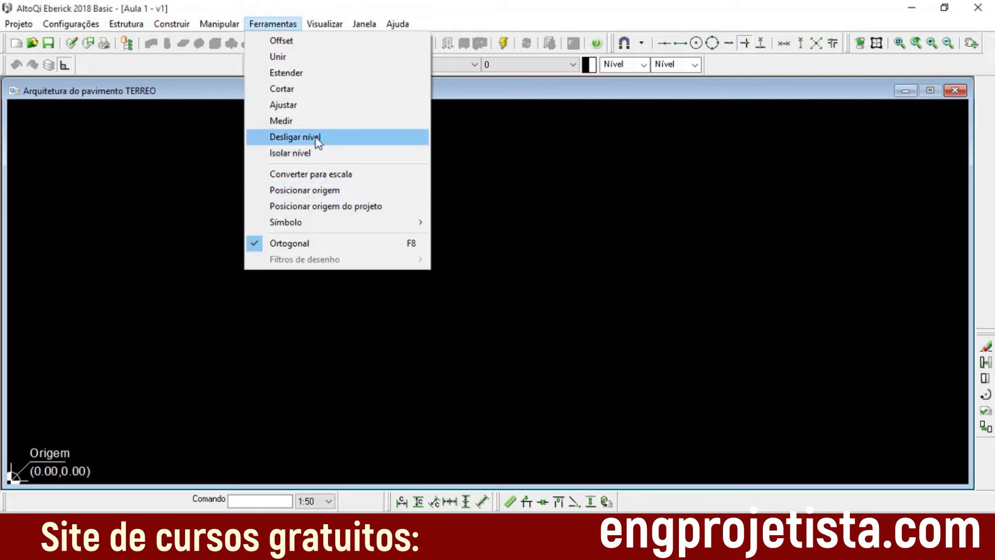
left_click(274, 24)
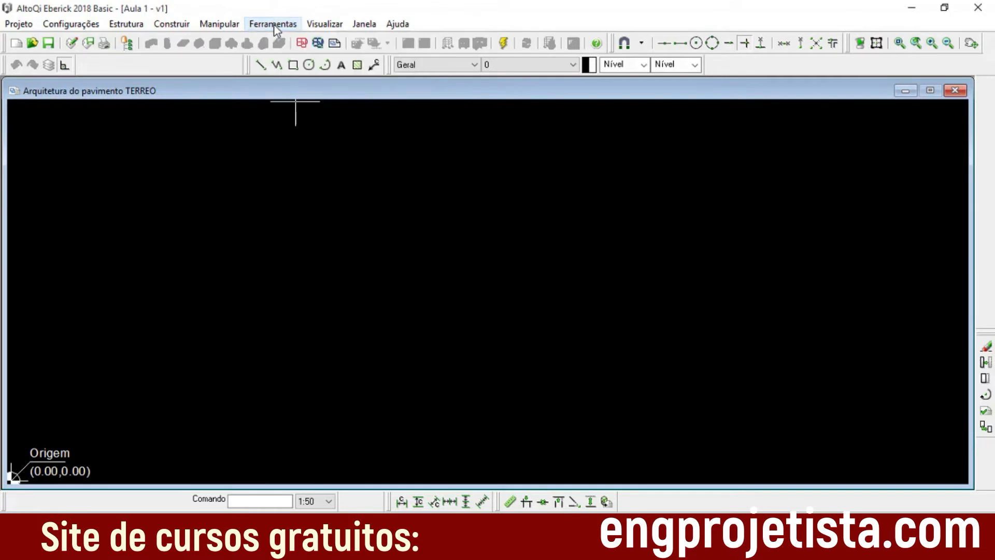
left_click(274, 24)
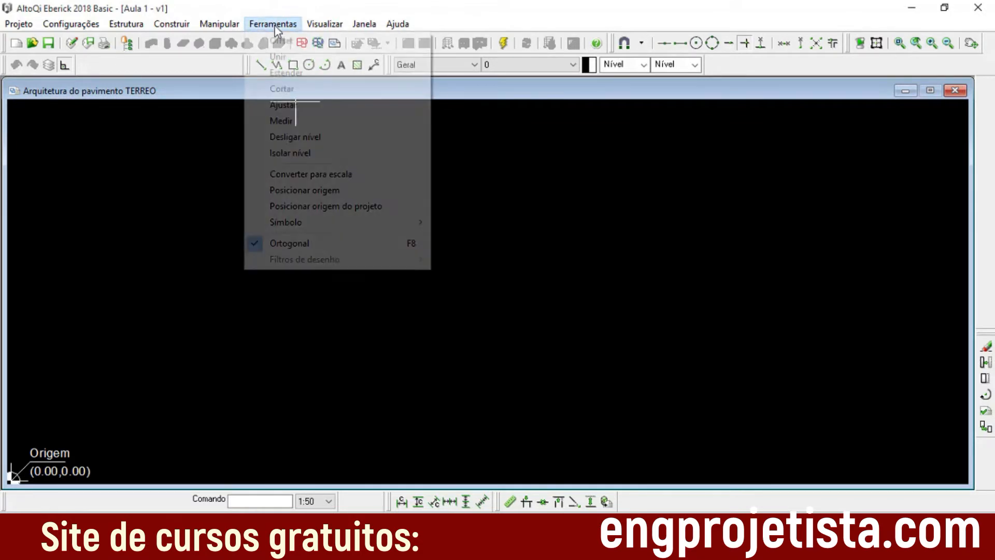
left_click(268, 26)
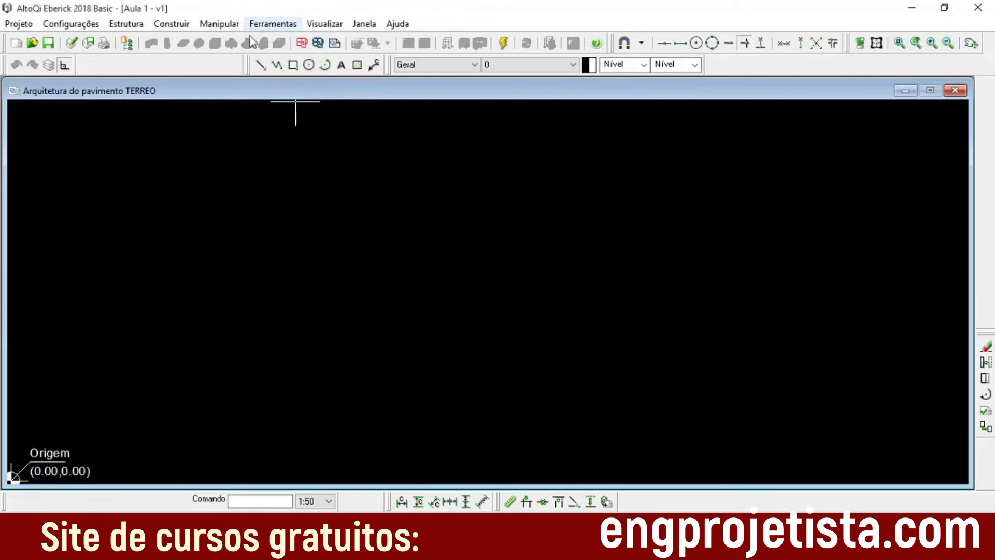
Step: Start a DWG/DXF import and browse from the desktop's documentos a rever folder through Projetos em andamento to the Nova versão folder
left_click(20, 25)
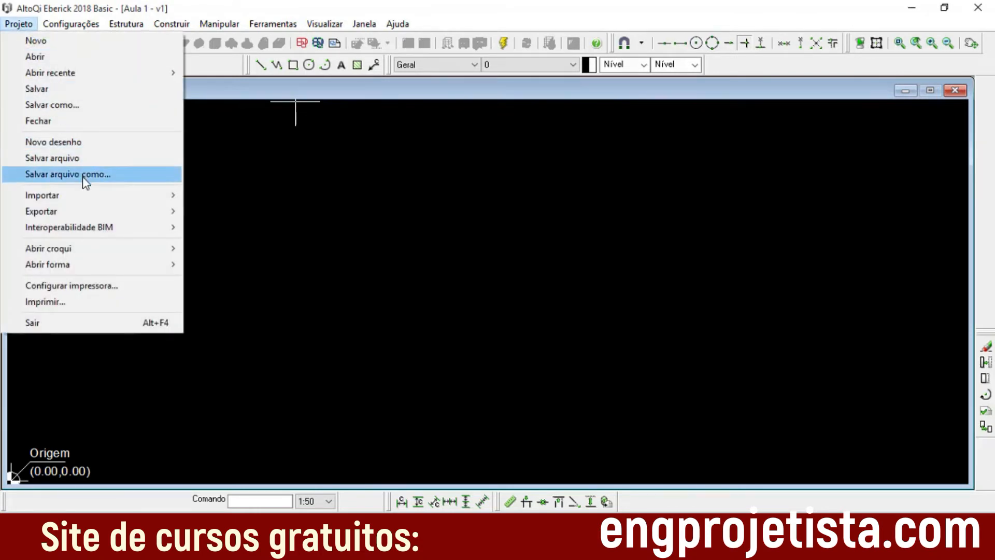
mouse_move(169, 199)
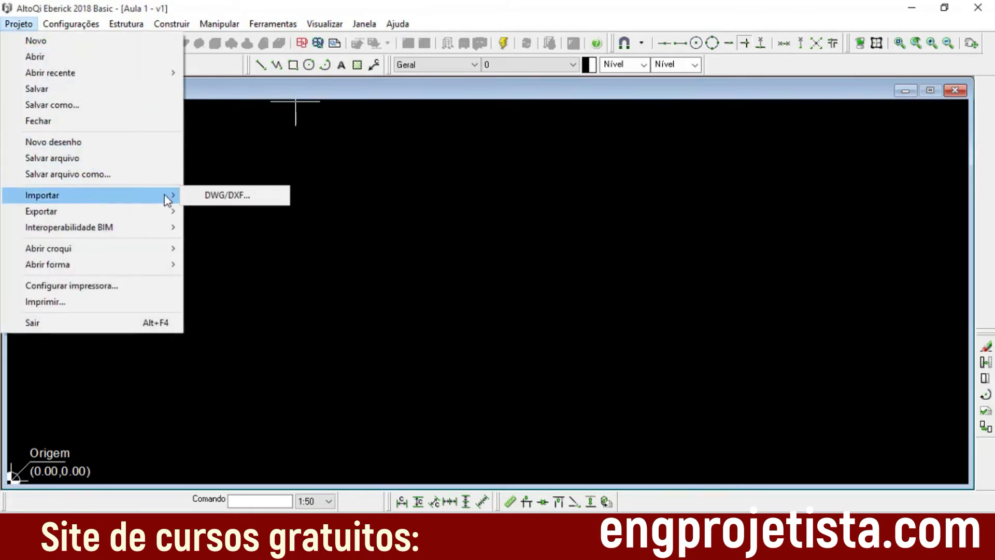
left_click(262, 198)
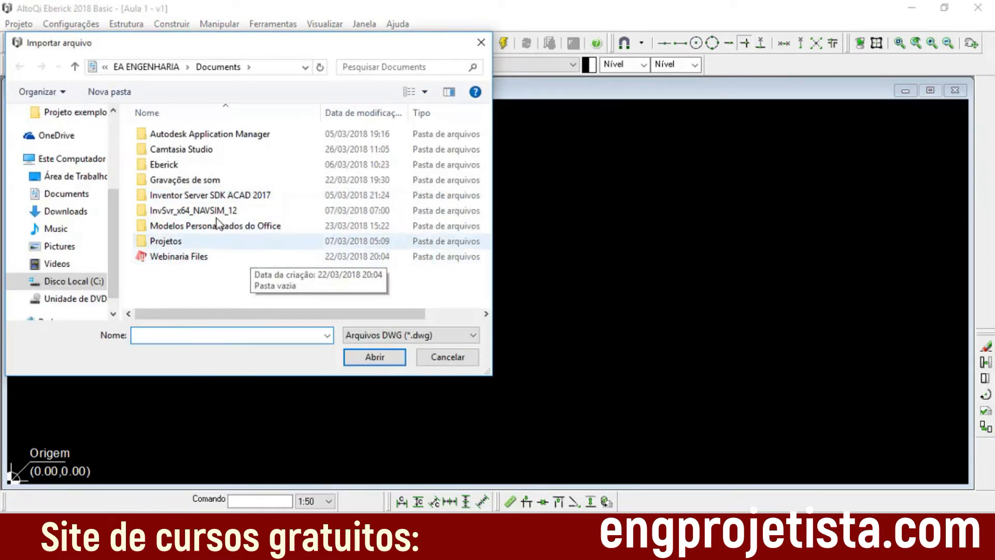
left_click(70, 179)
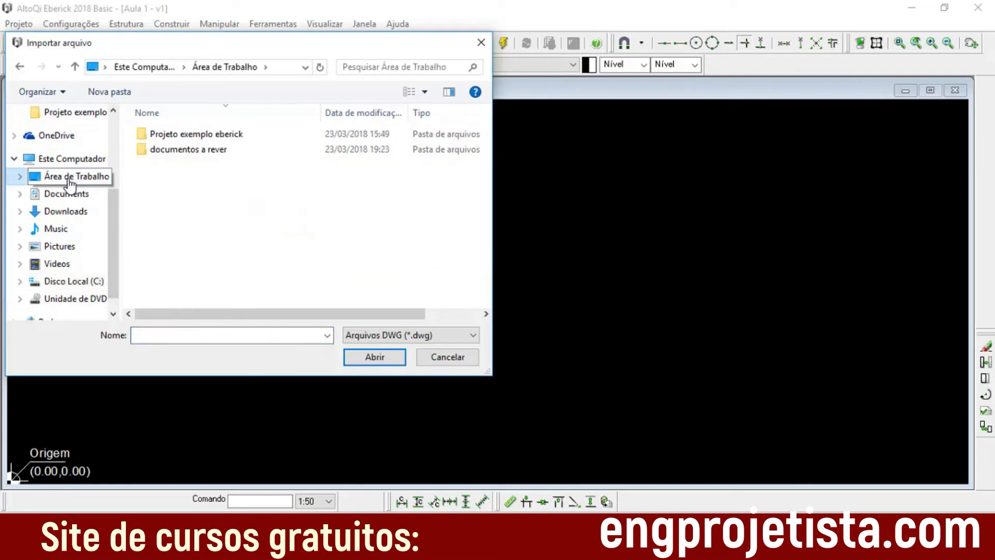
double_click(207, 151)
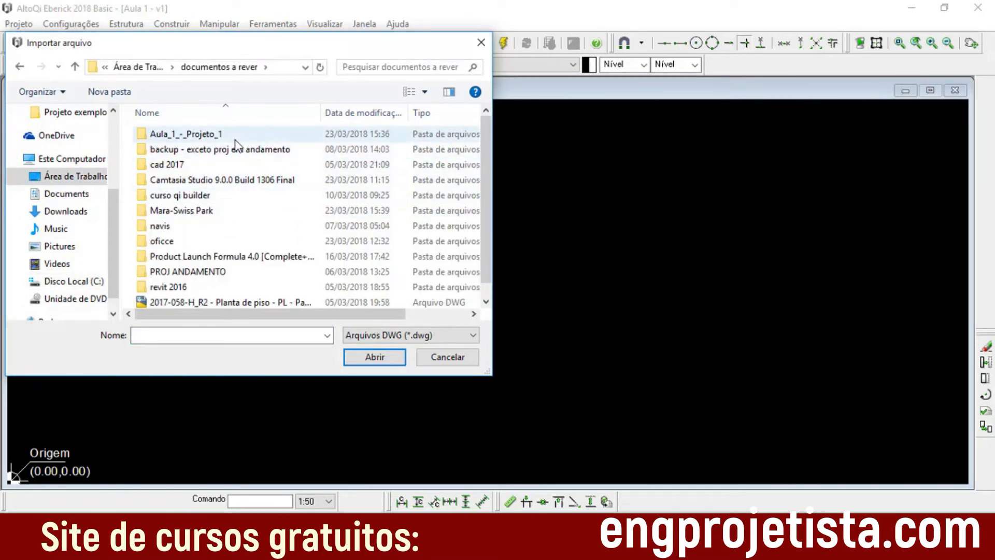
scroll(486, 172, "down", 1)
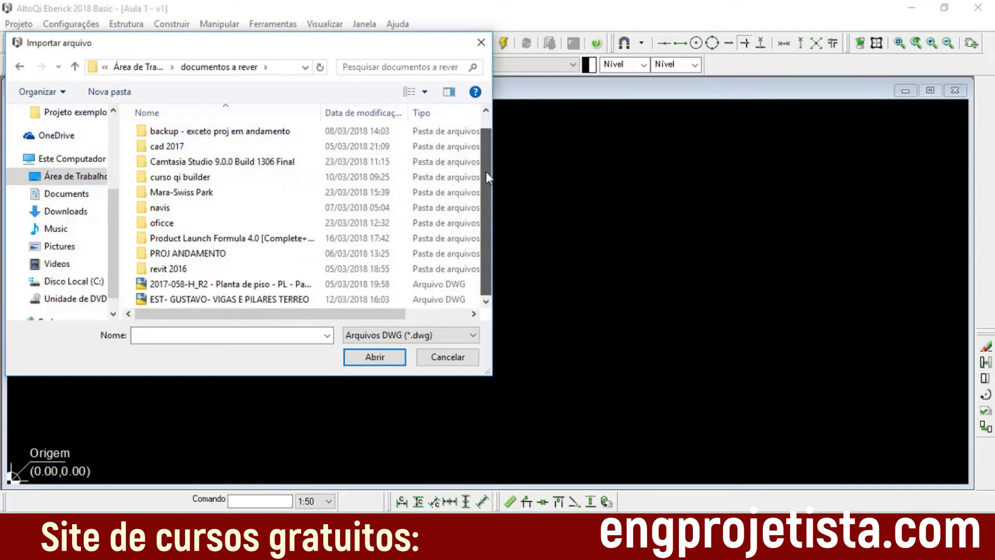
scroll(486, 172, "up", 1)
double_click(237, 270)
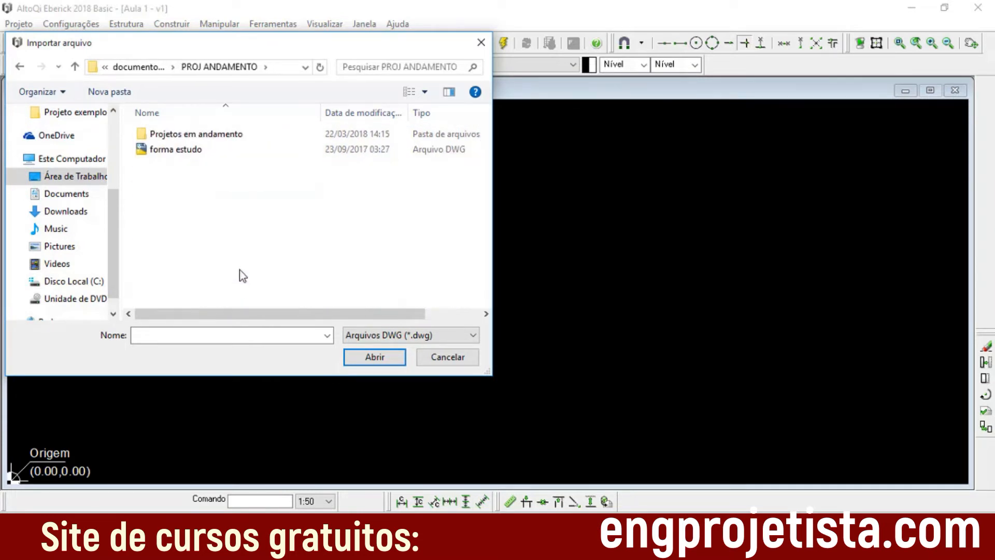
double_click(228, 136)
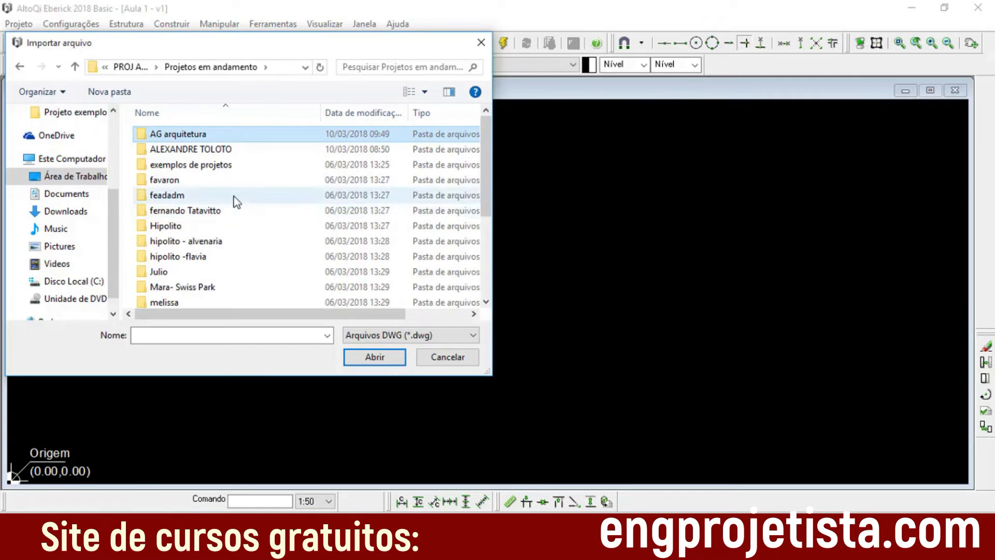
double_click(238, 182)
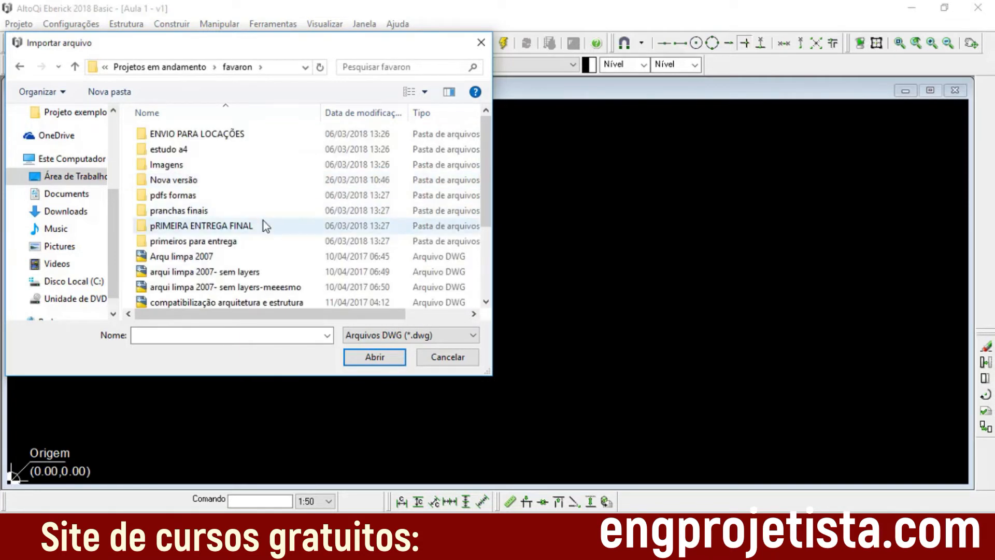
double_click(238, 181)
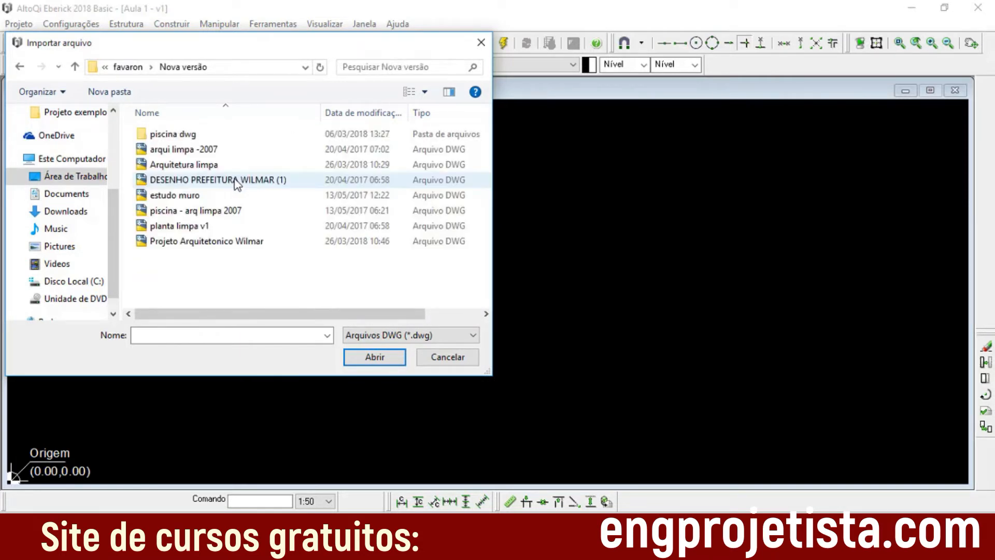
Step: Import Arquitetura limpa with automatic conversion from 1:1 scale in millimetres, placing everything on level 0 without hatches
left_click(220, 167)
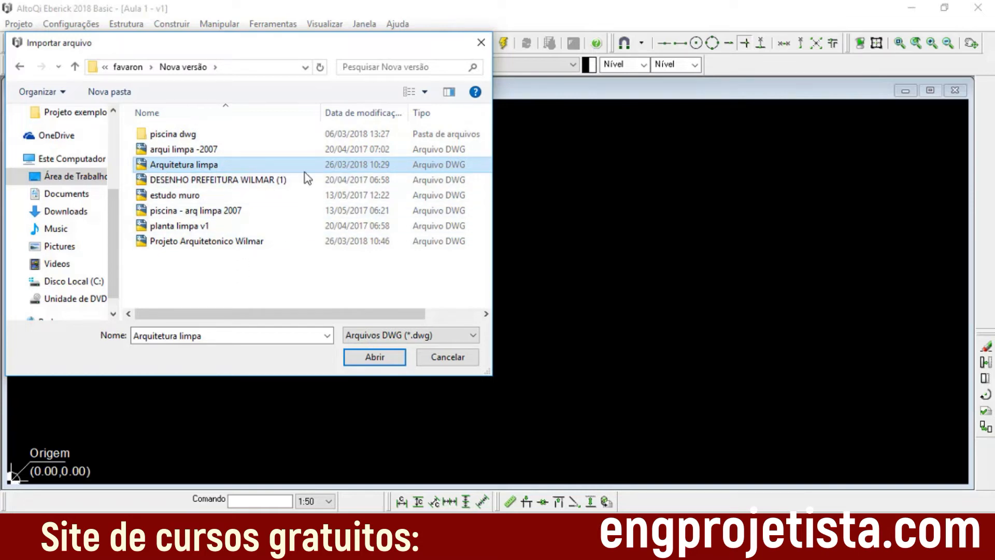
left_click(384, 361)
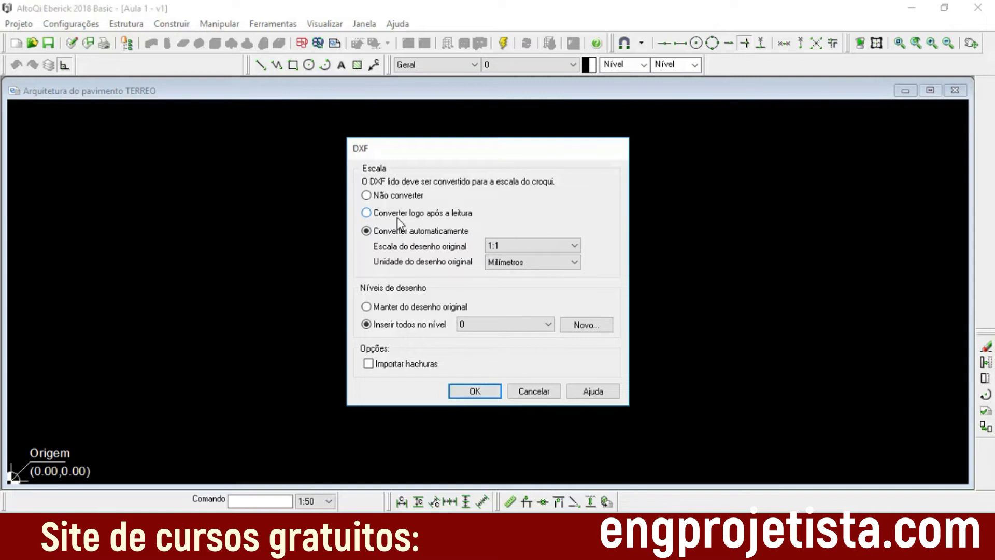
left_click(473, 392)
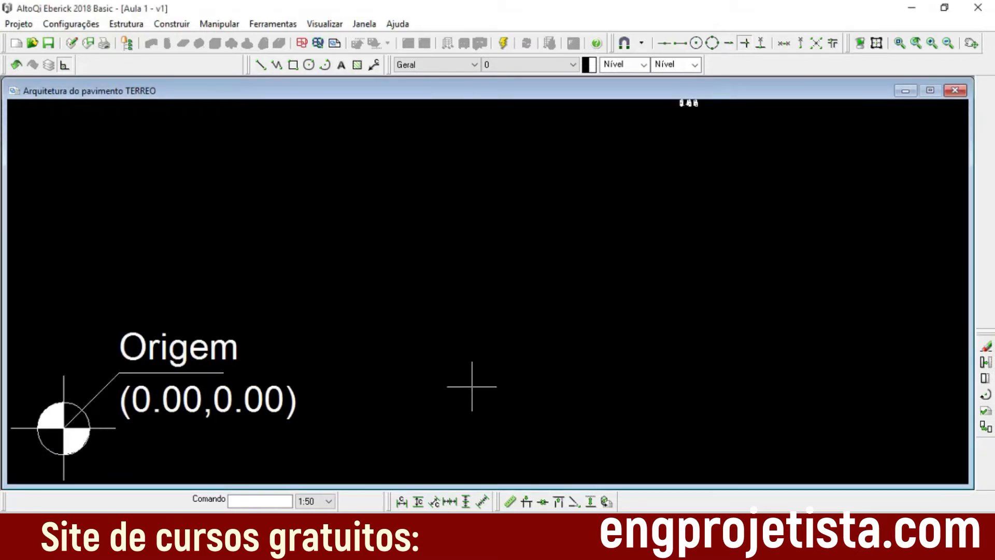
Step: Examine the imported plans and their distance from the origin point
middle_click_drag(573, 255, 455, 321)
scroll(571, 162, "up", 4)
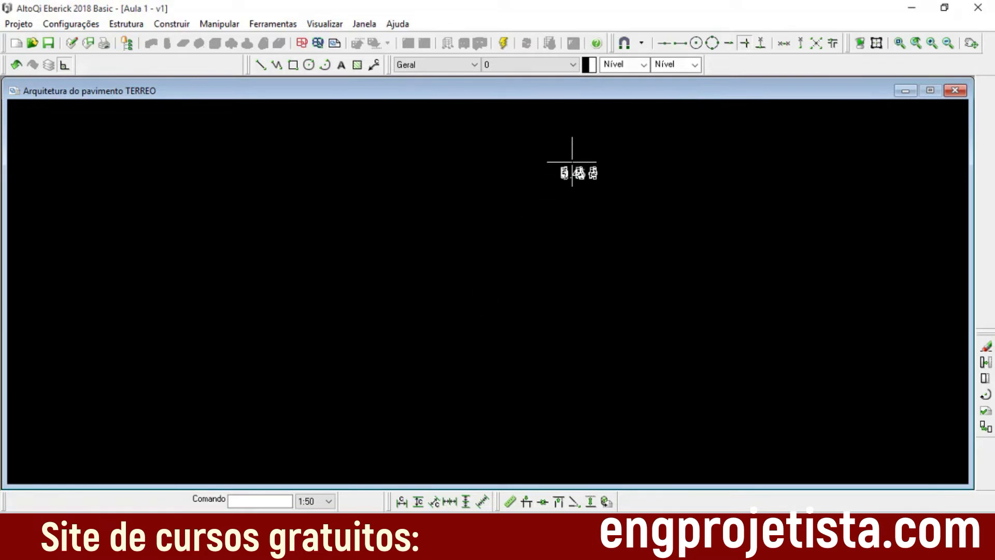
scroll(567, 203, "down", 3)
mouse_move(566, 203)
middle_mouse_down()
mouse_move(535, 241)
mouse_move(482, 260)
middle_mouse_up()
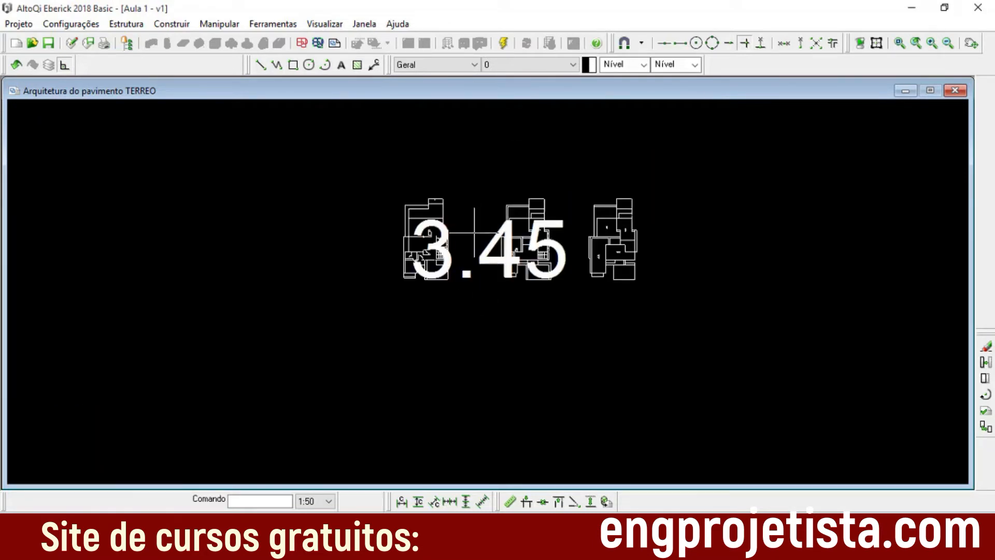
scroll(470, 249, "up", 4)
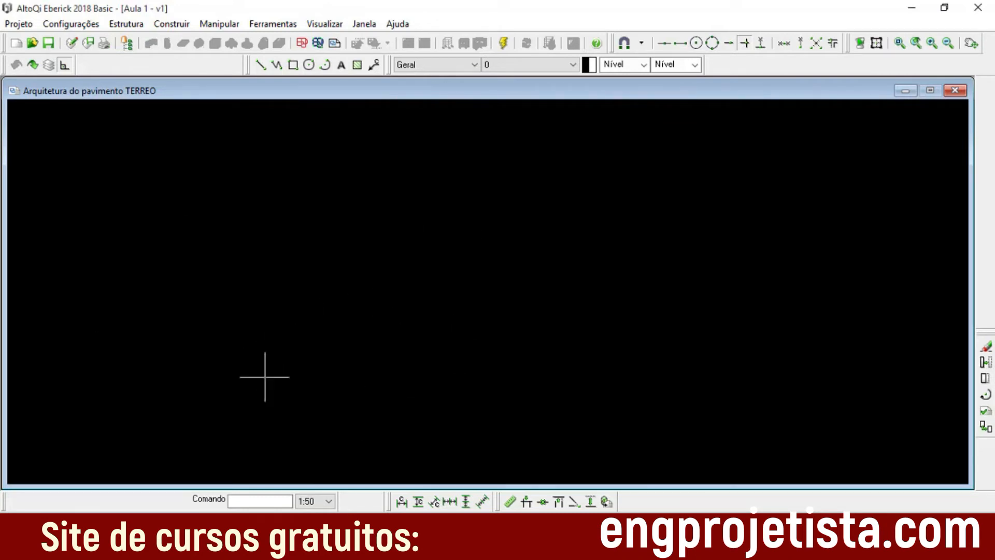
Step: Import Arquitetura limpa again without scale conversion, with everything on level 0 and no hatches, and move the drawing close to the origin
left_click(273, 25)
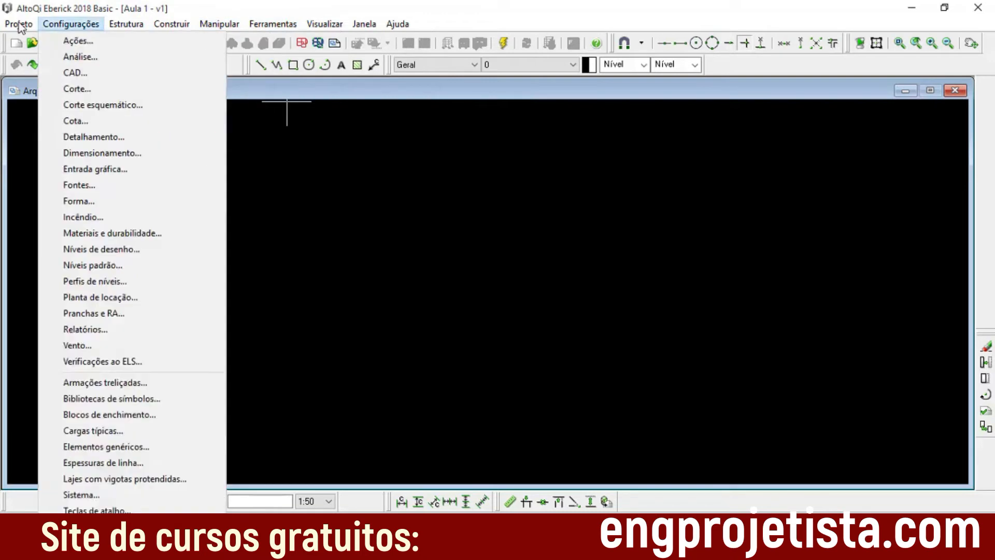
mouse_move(19, 24)
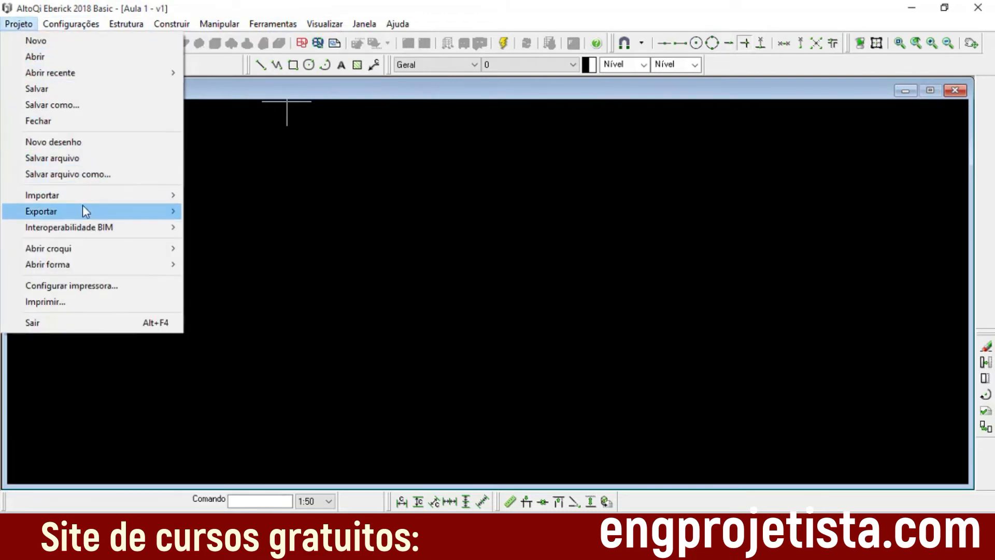
mouse_move(85, 197)
left_click(247, 194)
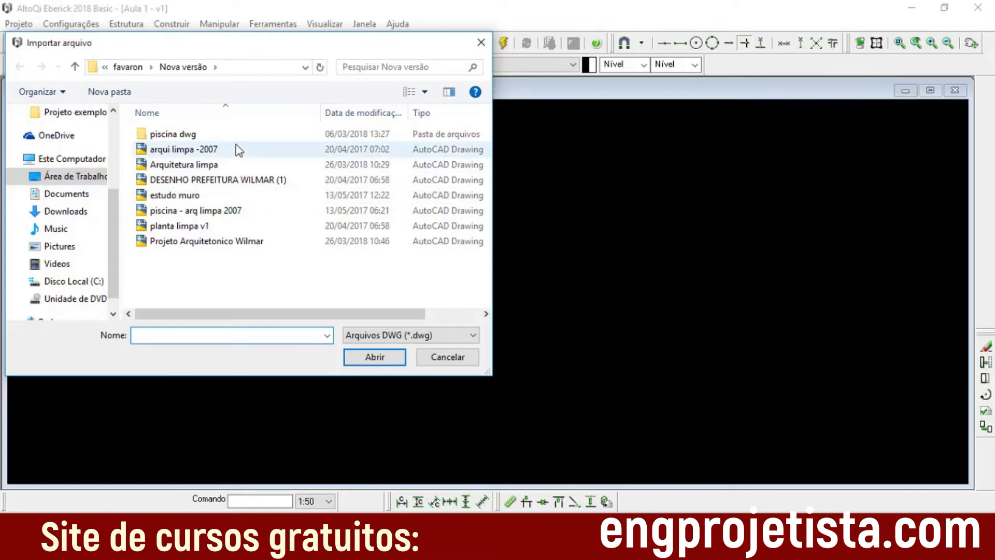
left_click(233, 164)
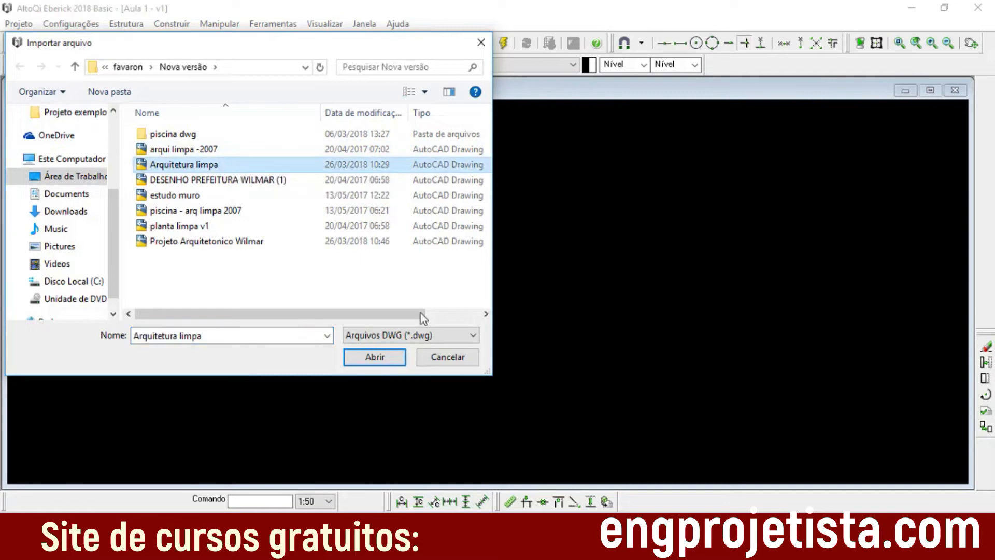
left_click(381, 357)
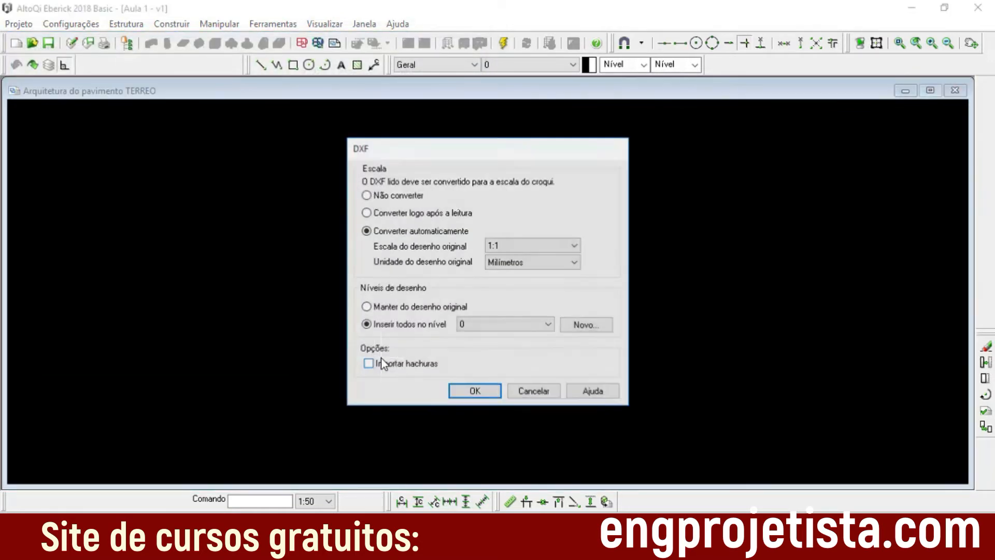
left_click(366, 196)
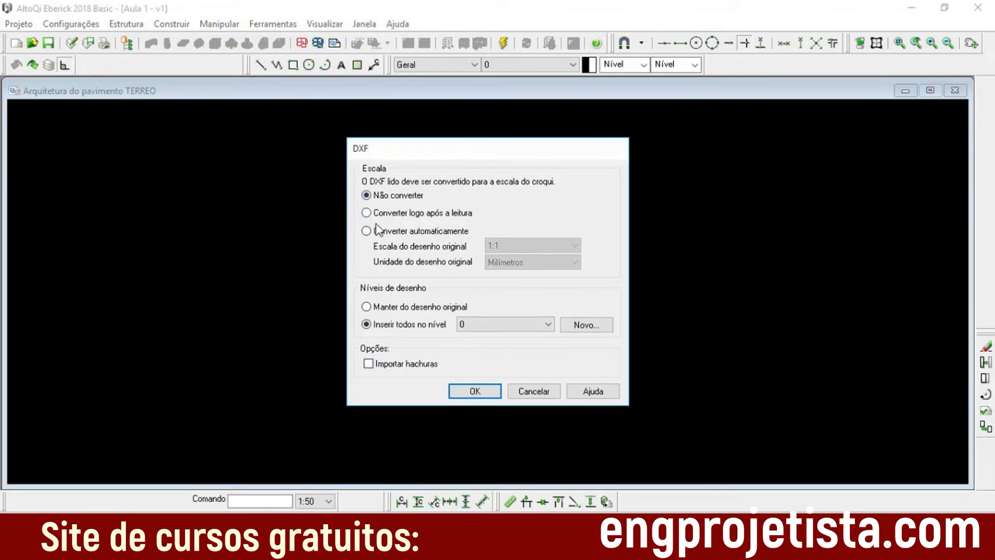
left_click(475, 392)
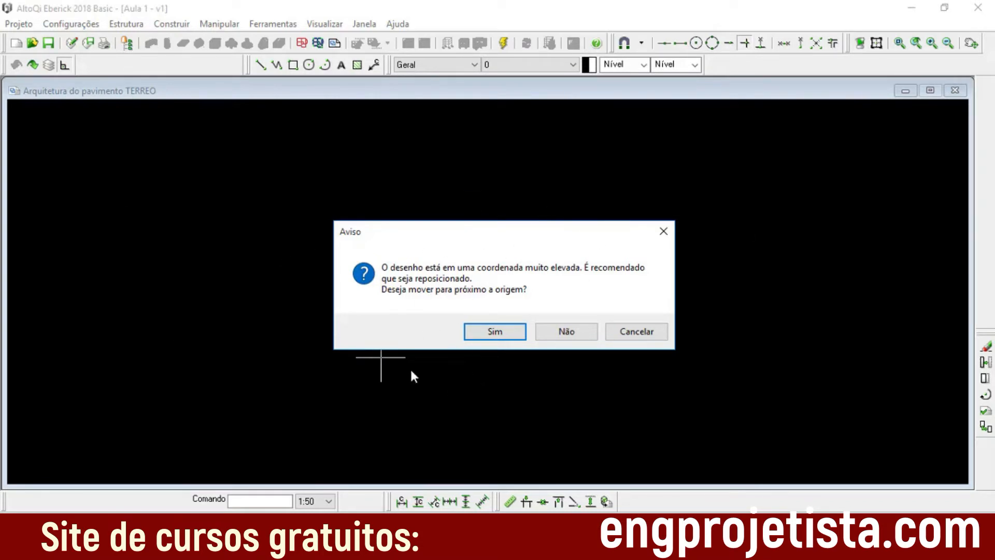
left_click(495, 332)
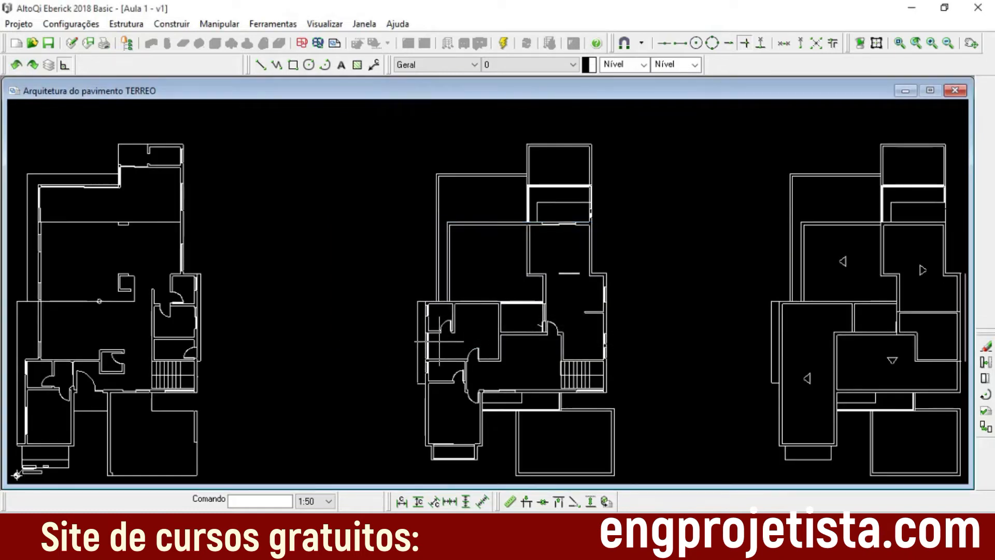
Step: Delete the leftover 3.45 dimension beside the origin, including its text, dimension line and extension lines
scroll(329, 399, "down", 2)
left_click(333, 397)
left_click(357, 318)
scroll(99, 389, "up", 5)
scroll(418, 378, "down", 3)
middle_click_drag(467, 352, 389, 412)
middle_click_drag(285, 440, 328, 365)
scroll(245, 390, "up", 4)
scroll(289, 344, "up", 2)
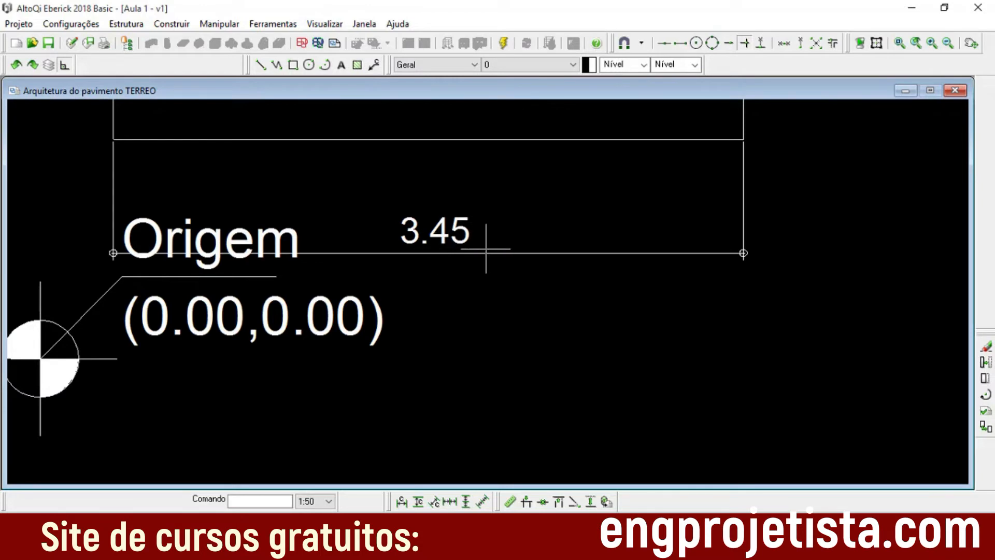
left_click_drag(773, 273, 666, 230)
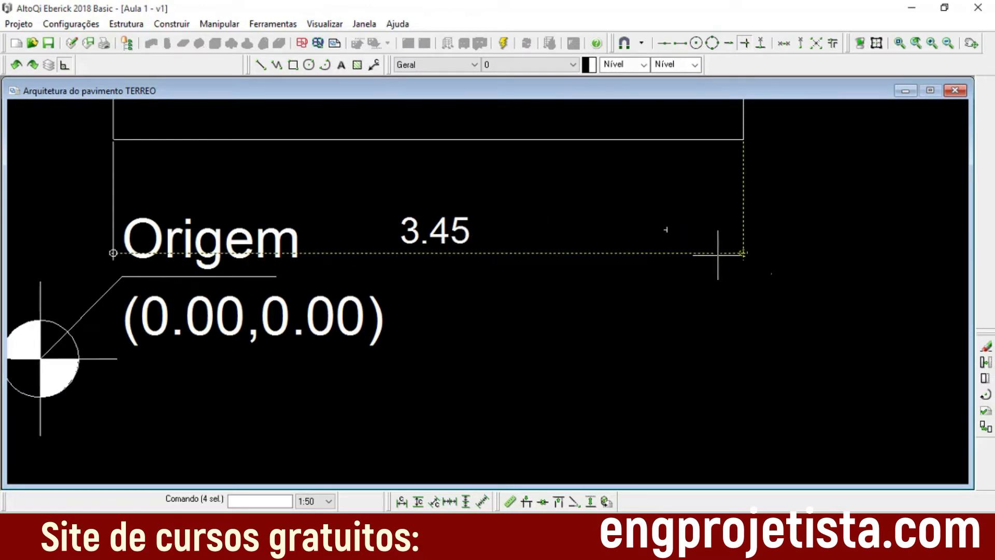
key("Delete")
left_click(444, 233)
key("Delete")
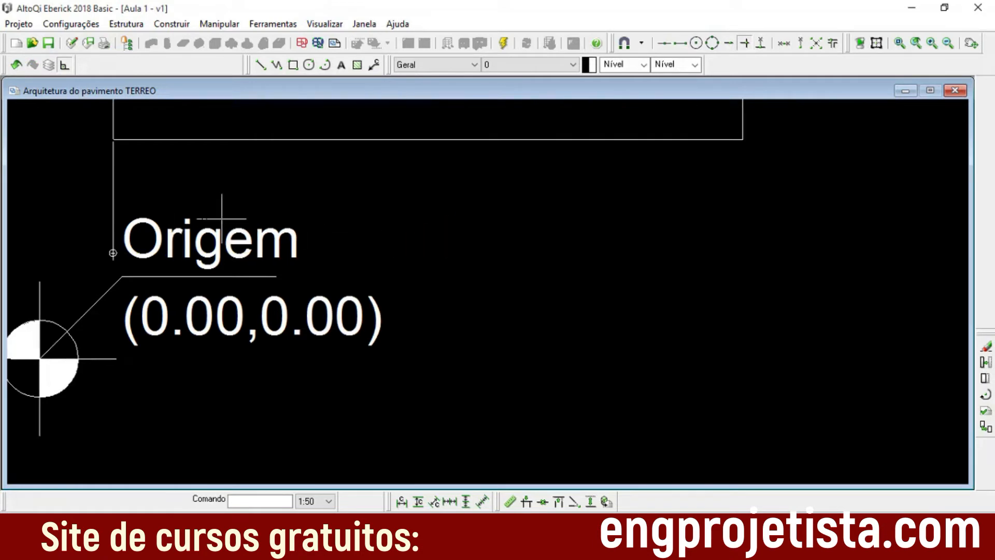
left_click(113, 195)
key("Delete")
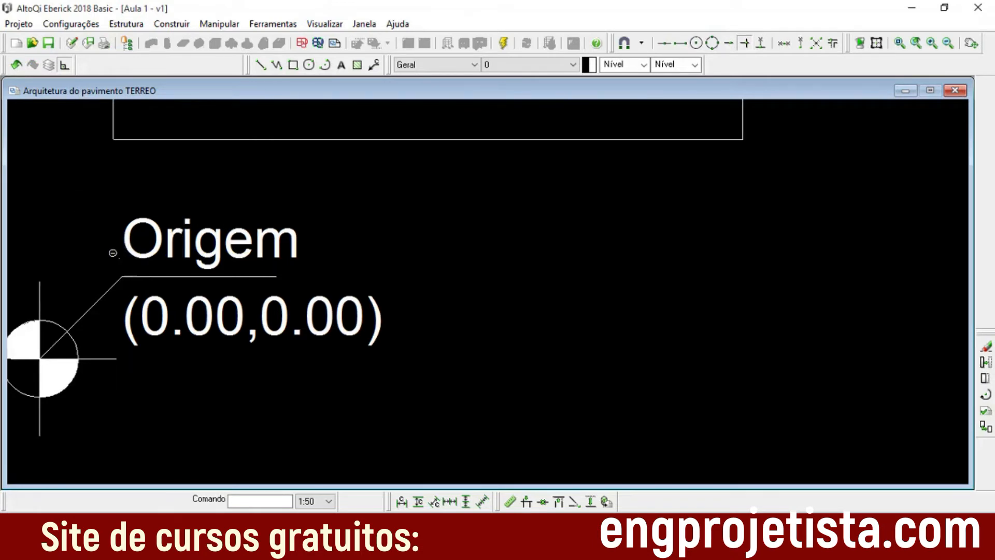
Step: Review the ground-floor plan around the origin and compare all three imported plans in one overview
scroll(569, 290, "up", 1)
scroll(590, 306, "down", 2)
scroll(611, 328, "down", 6)
scroll(683, 267, "up", 2)
mouse_move(684, 267)
middle_mouse_down()
mouse_move(599, 348)
mouse_move(521, 382)
middle_mouse_up()
scroll(524, 379, "down", 2)
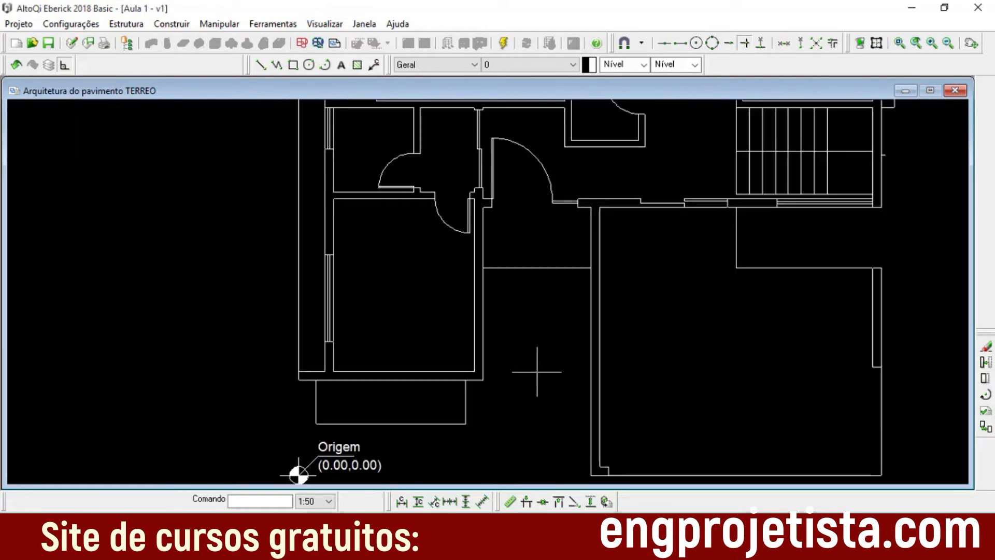
scroll(537, 371, "down", 5)
middle_click_drag(692, 287, 505, 326)
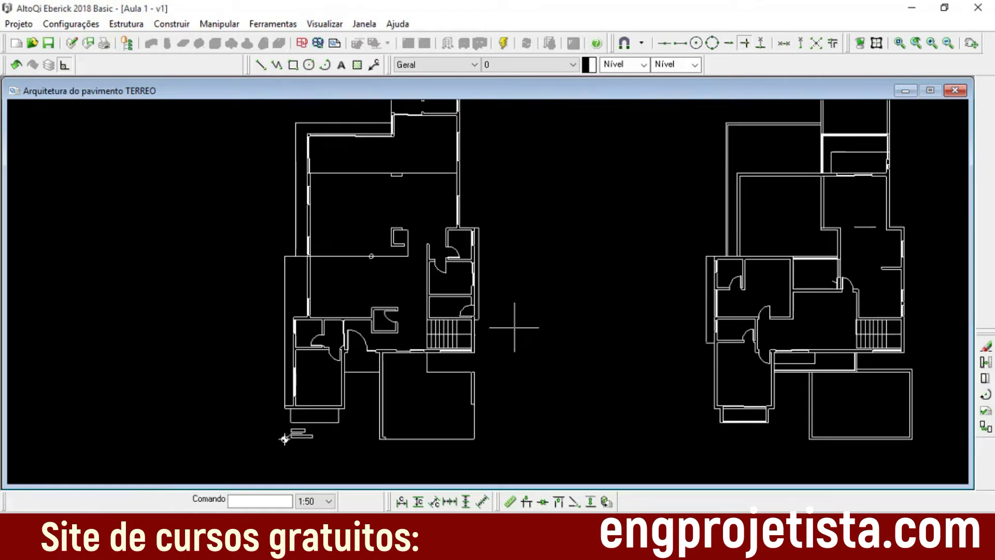
scroll(586, 295, "down", 3)
middle_click_drag(604, 289, 609, 300)
middle_click_drag(452, 296, 451, 294)
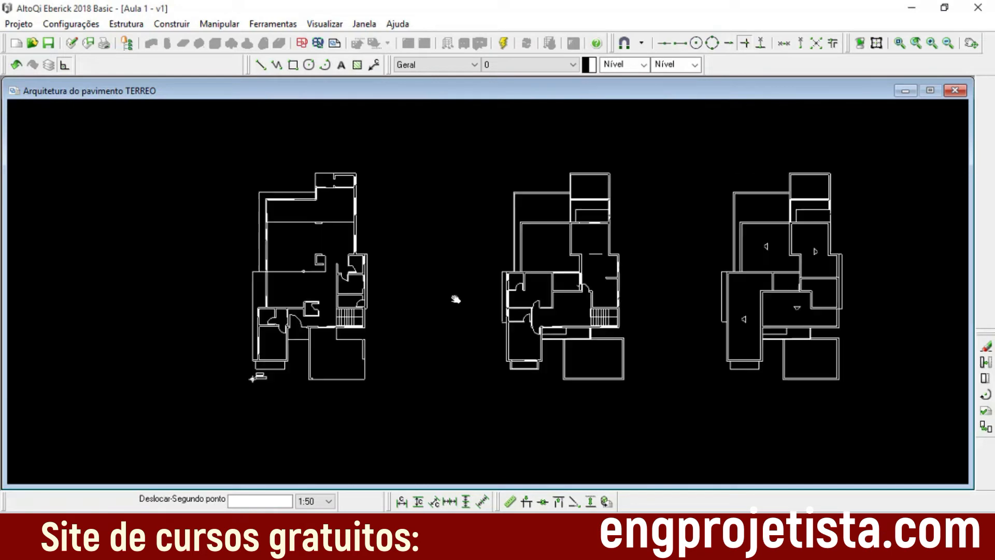
middle_click_drag(661, 289, 621, 285)
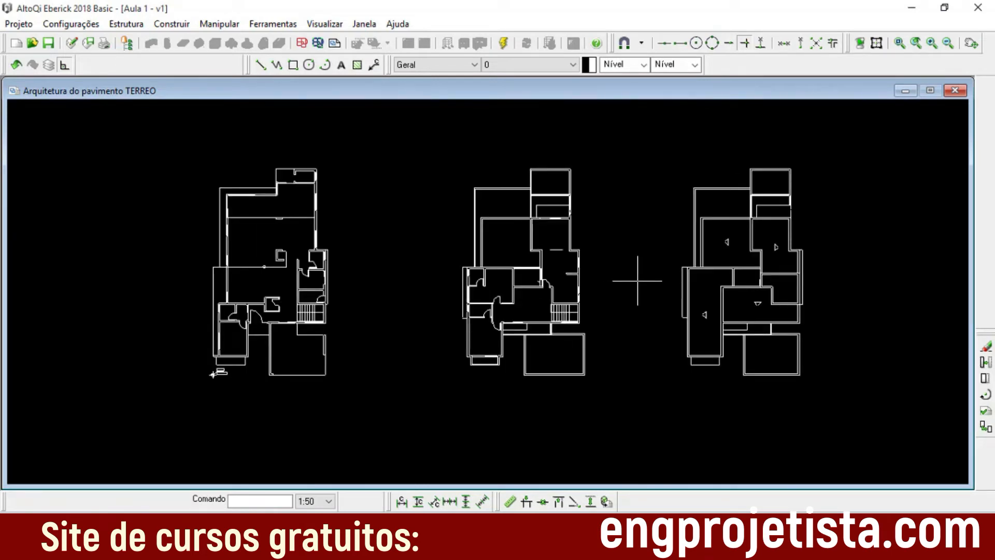
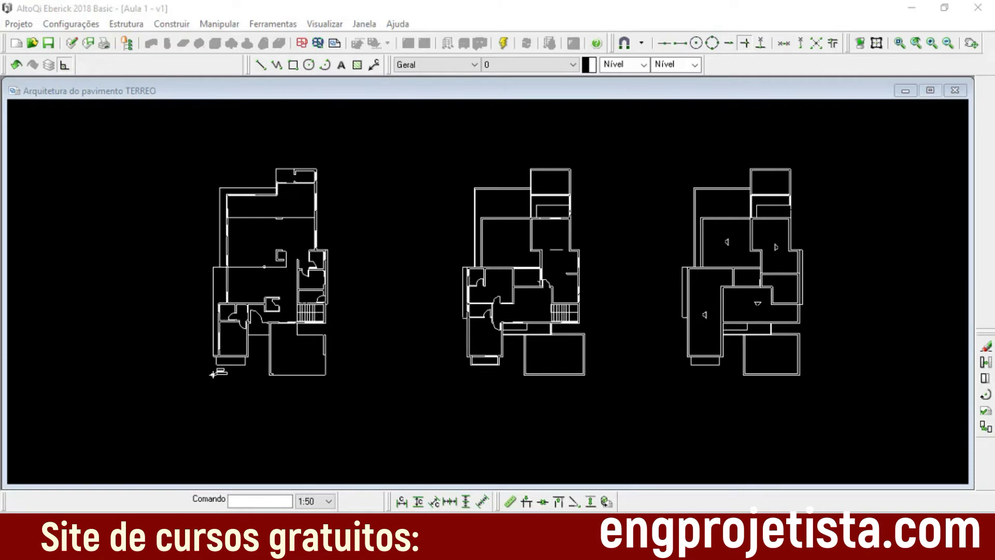
Step: Delete the two other floor plans beside the ground-floor plan, keeping only the one at the origin
left_click_drag(868, 411, 425, 154)
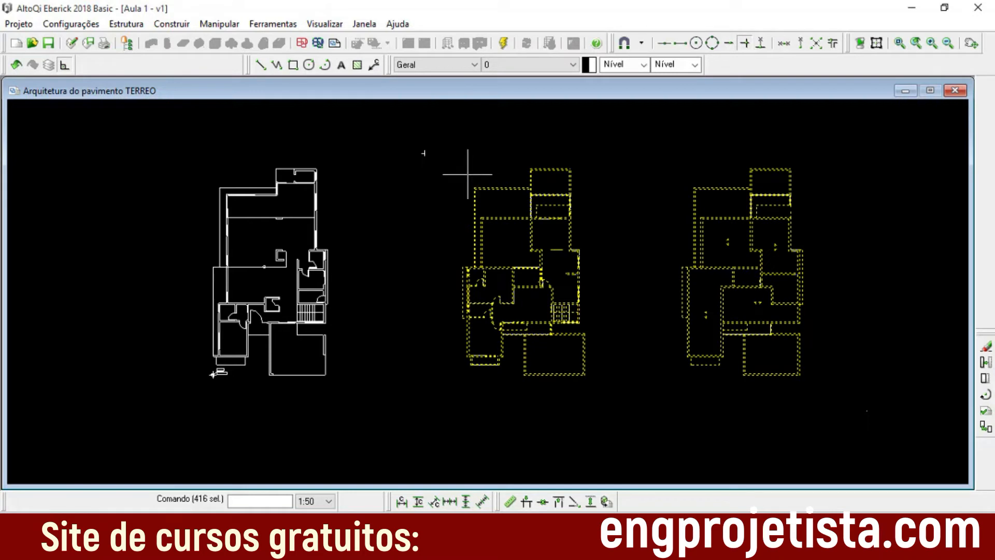
key("Delete")
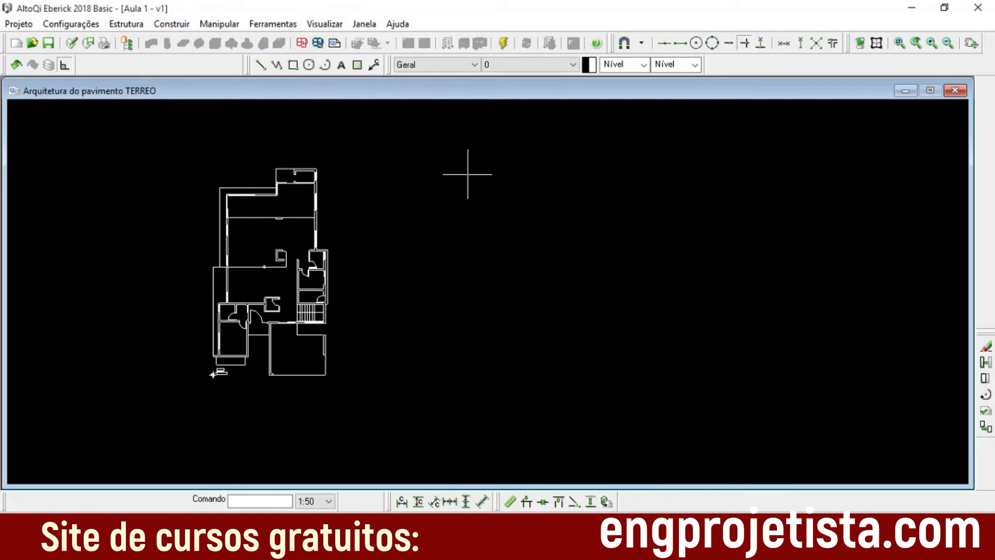
scroll(243, 275, "up", 3)
scroll(358, 295, "down", 2)
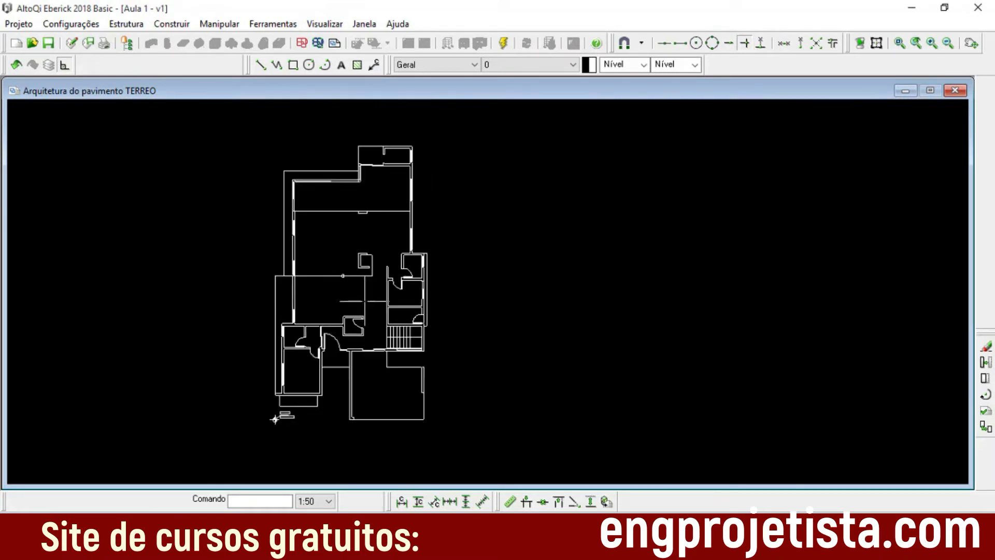
middle_click_drag(324, 310, 428, 277)
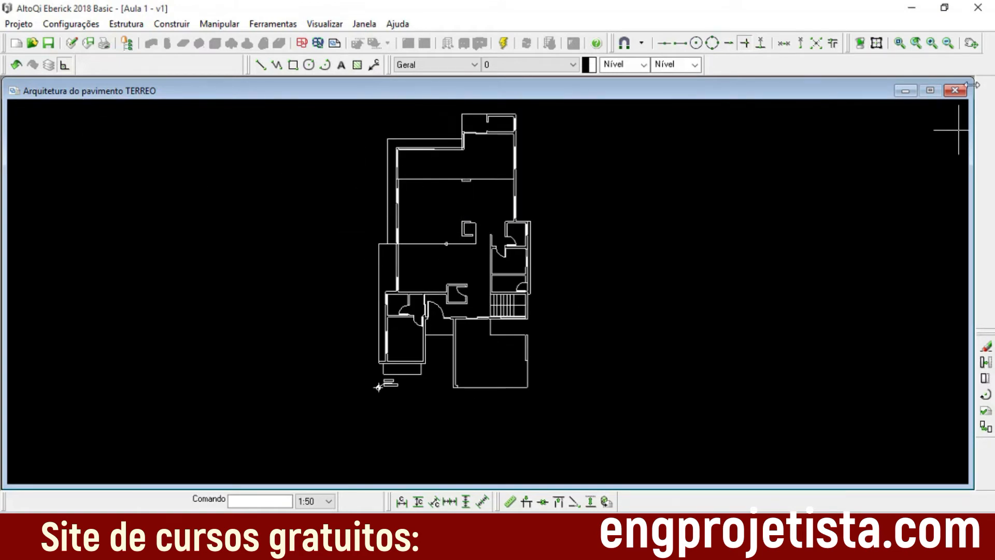
Step: Close the TERREO Arquitetura drawing and reopen it from the project's floor list
left_click(955, 91)
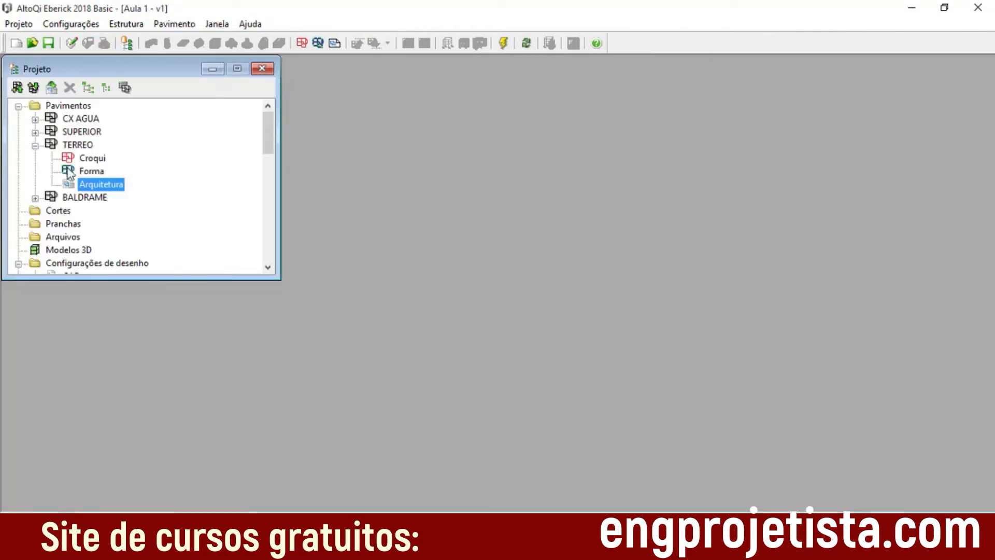
double_click(112, 184)
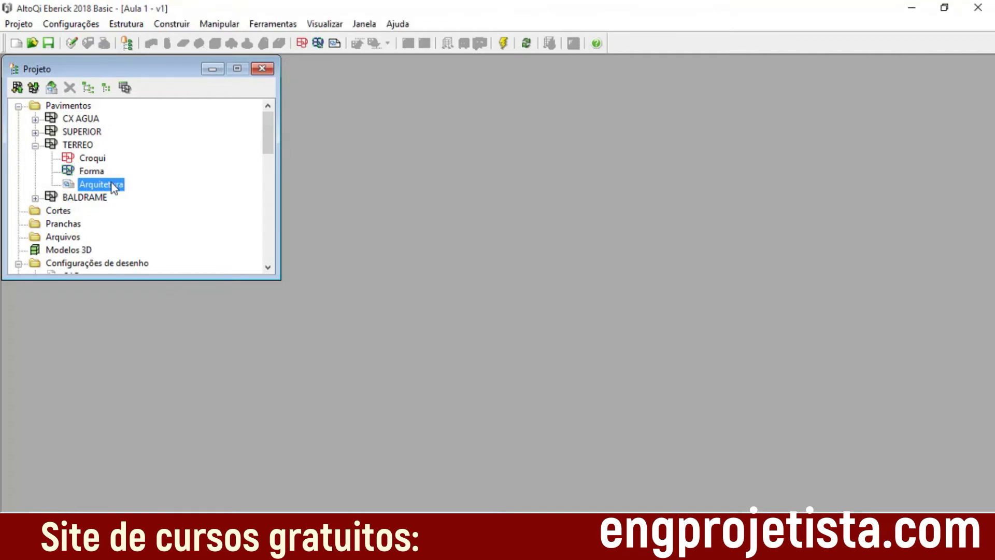
middle_click_drag(246, 347, 601, 345)
left_click_drag(601, 345, 618, 340)
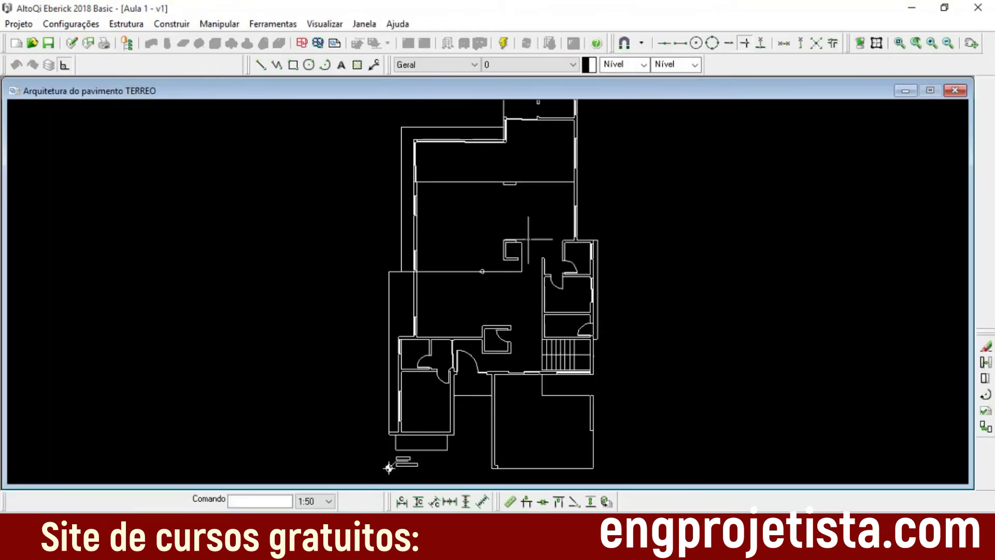
Step: Examine the whole reopened ground-floor plan, from its uppermost rooms down to the garage and origin point
middle_click_drag(527, 236, 518, 197)
scroll(481, 242, "up", 5)
scroll(505, 256, "down", 4)
scroll(560, 297, "down", 1)
middle_click_drag(561, 332, 564, 255)
scroll(542, 385, "up", 2)
middle_click_drag(542, 385, 542, 333)
scroll(575, 298, "down", 3)
middle_click_drag(574, 298, 569, 413)
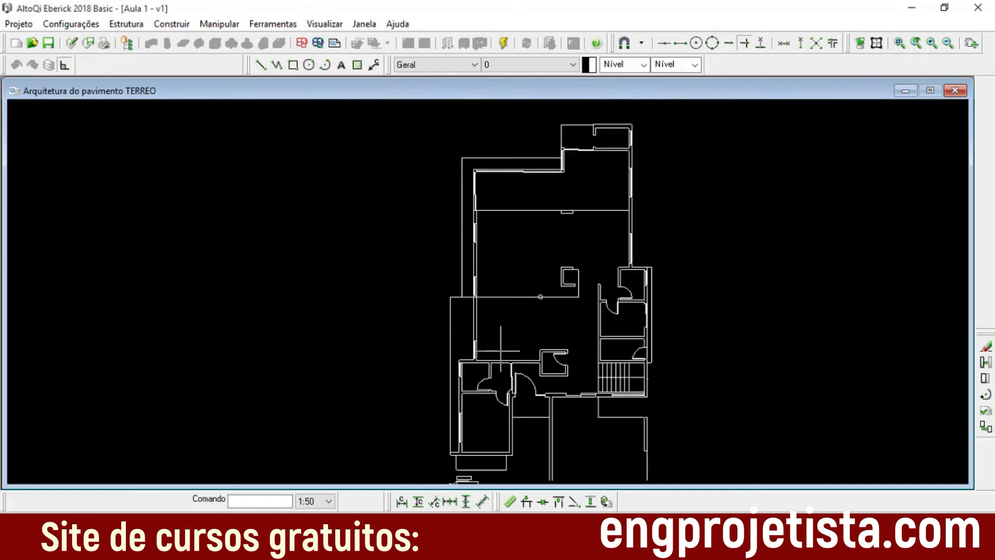
middle_click_drag(568, 334, 556, 270)
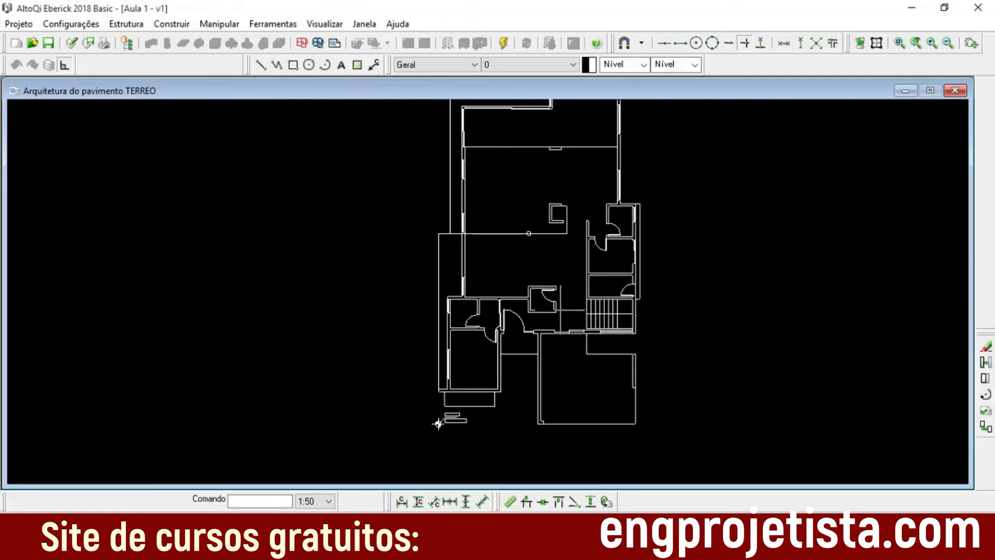
Step: Inspect the origin marker up close and its position relative to the ground-floor plan's lower corner
scroll(438, 430, "up", 5)
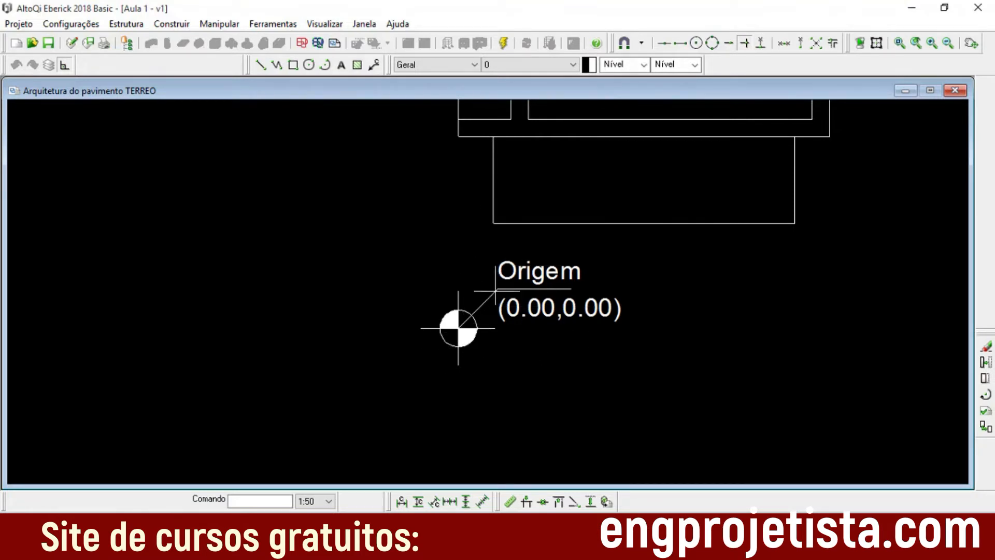
scroll(492, 202, "up", 1)
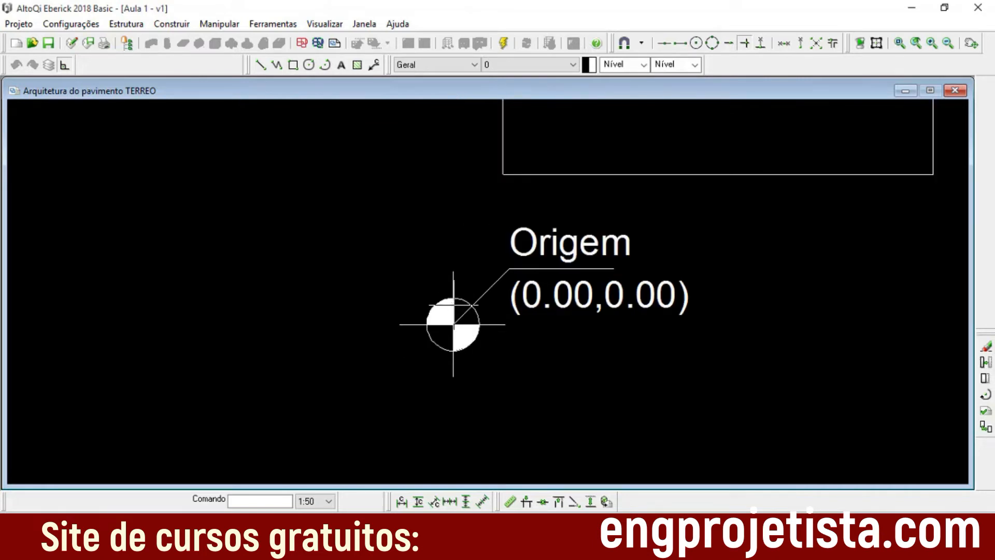
scroll(589, 332, "down", 2)
middle_click_drag(728, 306, 683, 388)
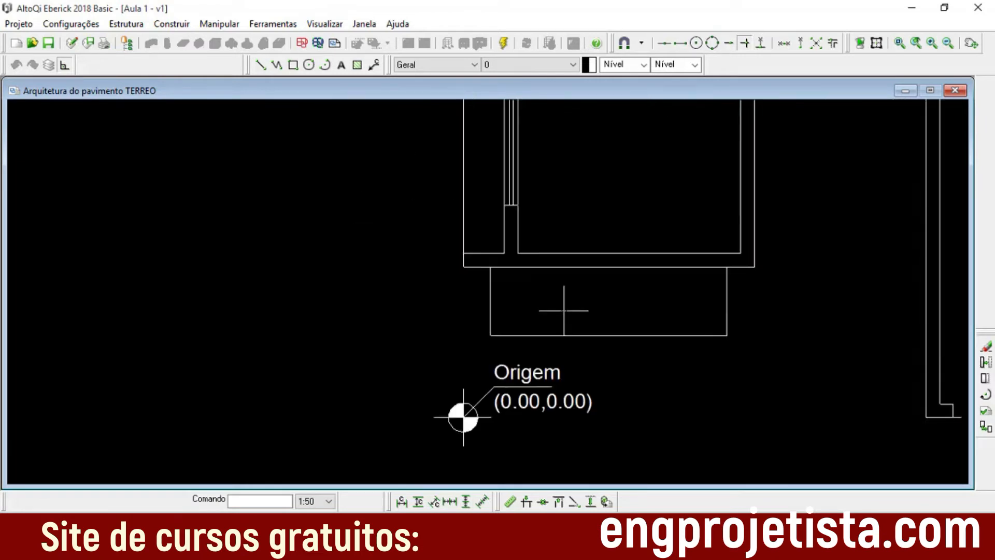
scroll(566, 309, "down", 2)
scroll(582, 329, "down", 1)
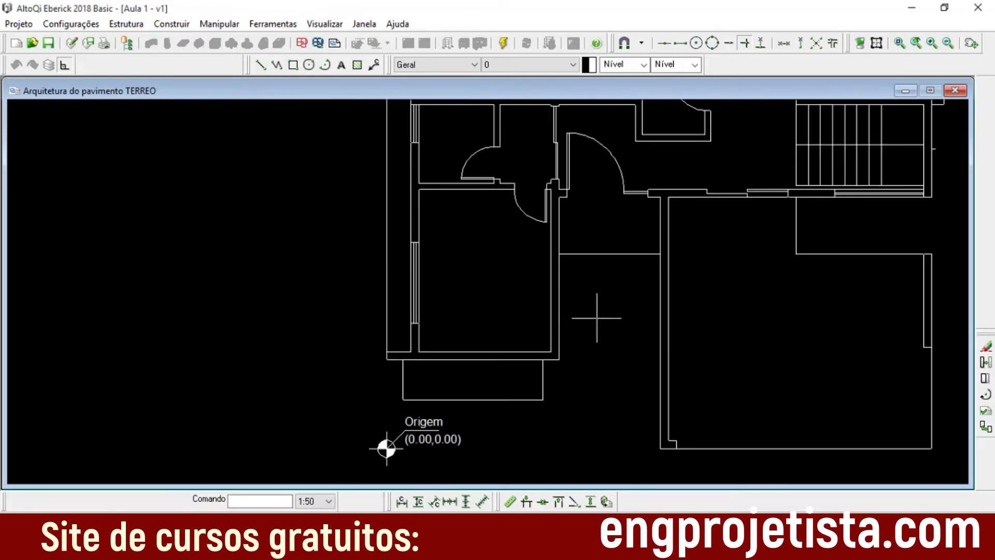
scroll(640, 266, "up", 1)
scroll(568, 234, "down", 1)
scroll(569, 234, "down", 1)
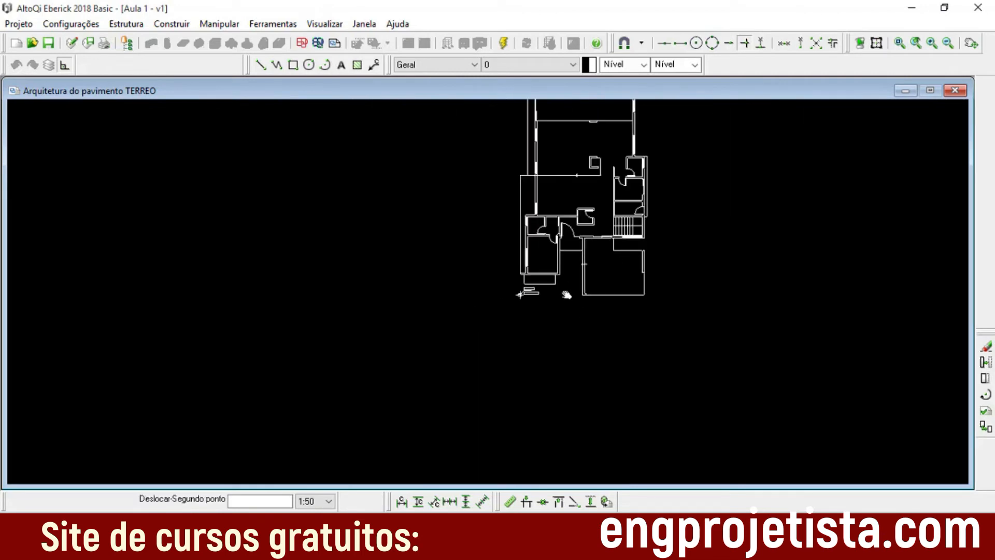
scroll(555, 300, "up", 1)
scroll(492, 298, "up", 1)
scroll(596, 279, "up", 2)
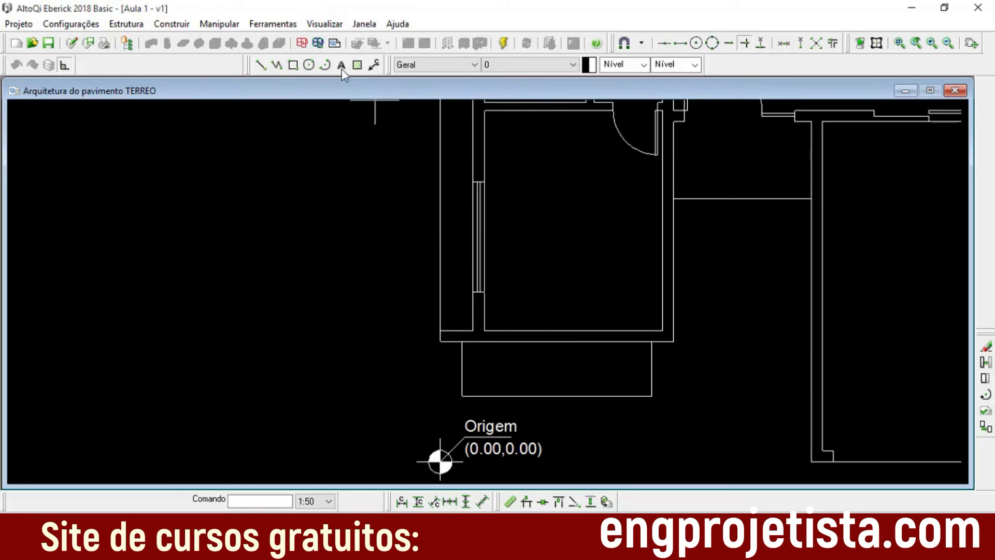
Step: Start Converter para escala and inspect the wall end below the bedroom window, near the origin, as a reference length
left_click(268, 27)
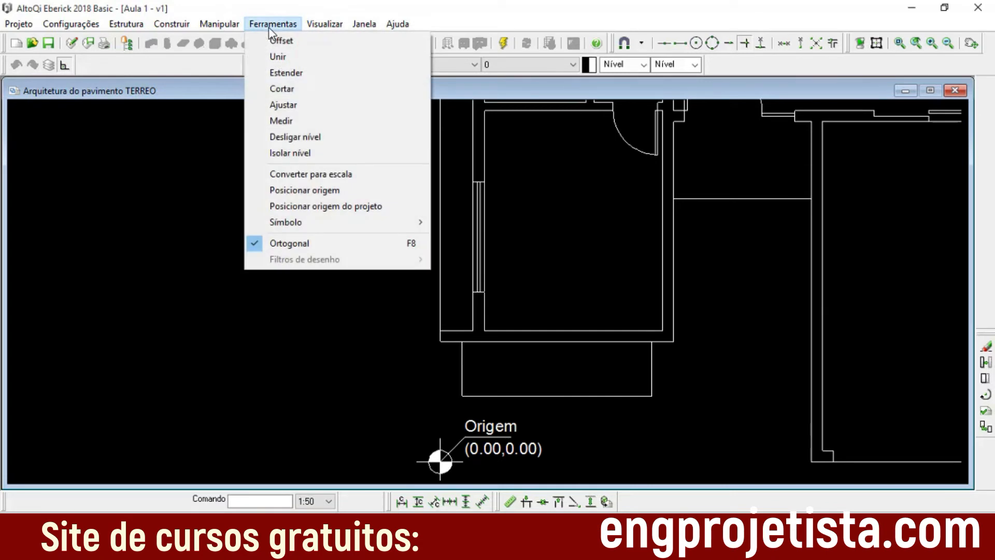
left_click(341, 177)
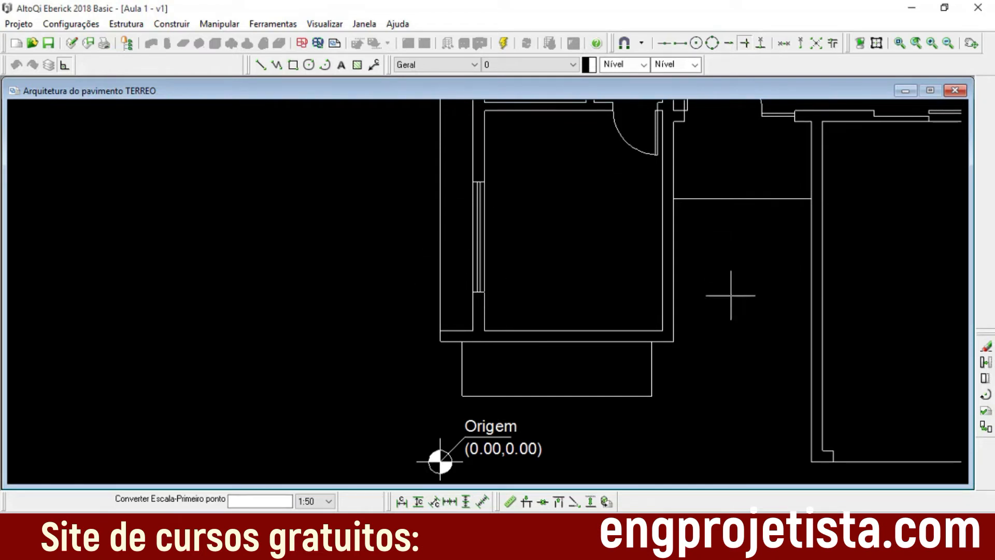
scroll(469, 283, "up", 5)
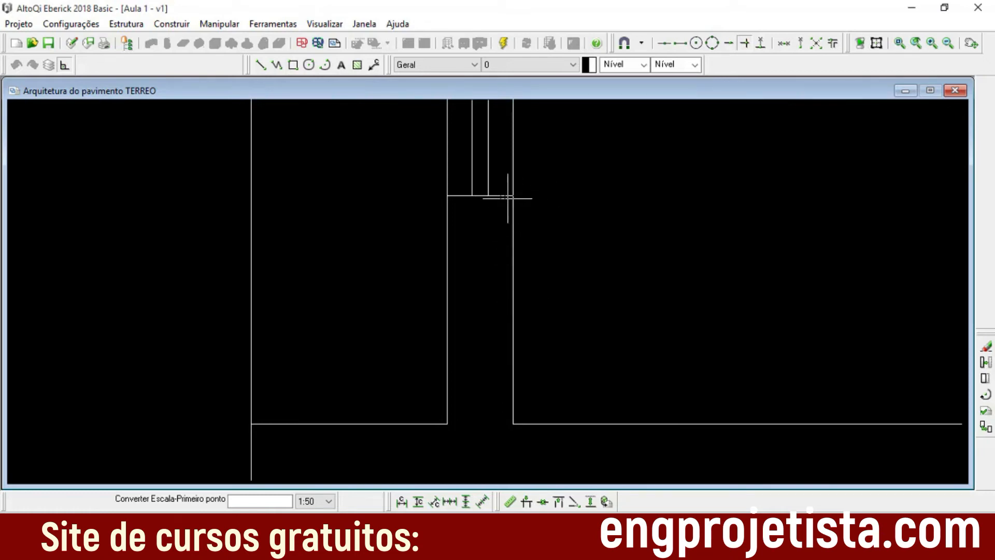
scroll(547, 299, "down", 3)
mouse_move(631, 331)
middle_mouse_down()
mouse_move(575, 328)
mouse_move(477, 259)
middle_mouse_up()
scroll(522, 276, "down", 3)
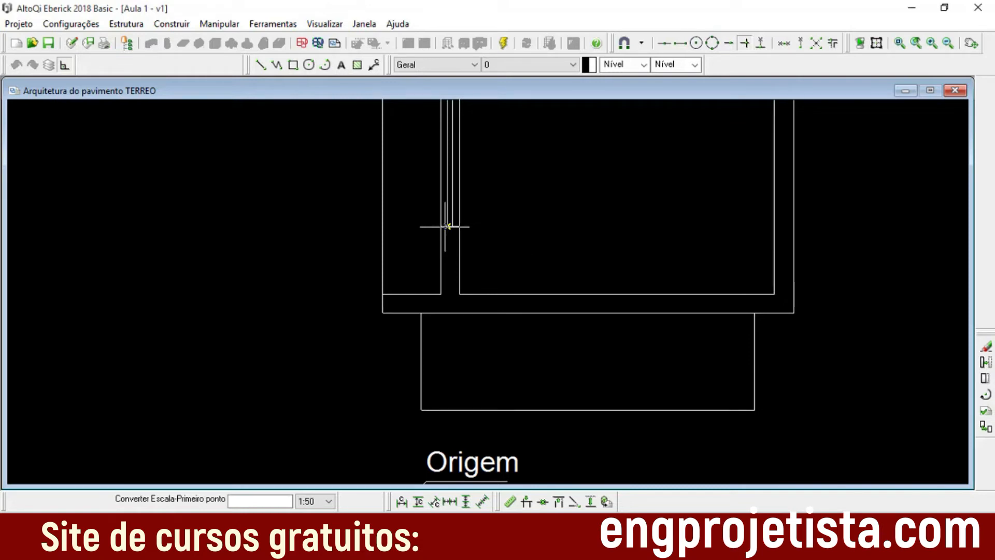
scroll(490, 249, "up", 3)
scroll(459, 249, "down", 1)
scroll(462, 264, "up", 1)
scroll(477, 272, "down", 1)
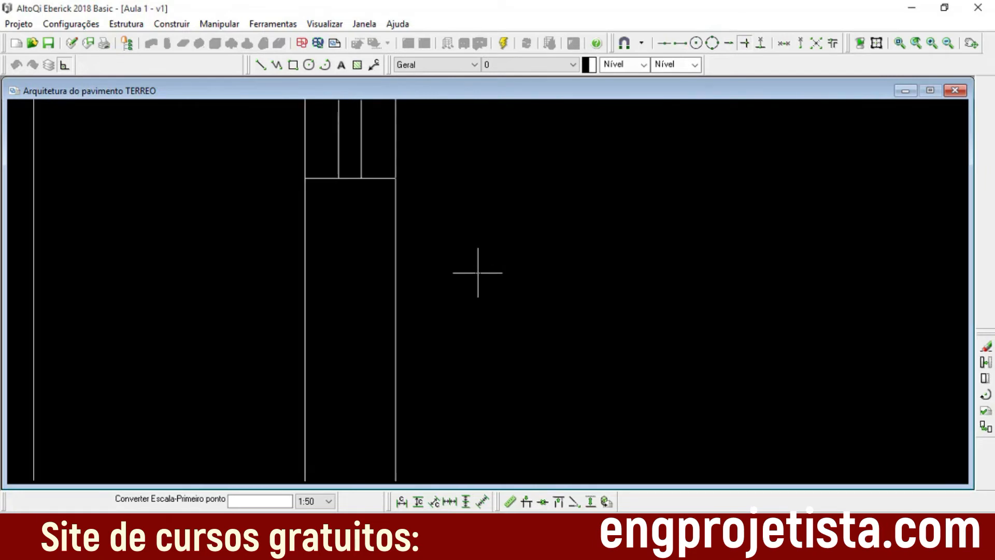
scroll(544, 260, "down", 6)
middle_click_drag(610, 321, 566, 277)
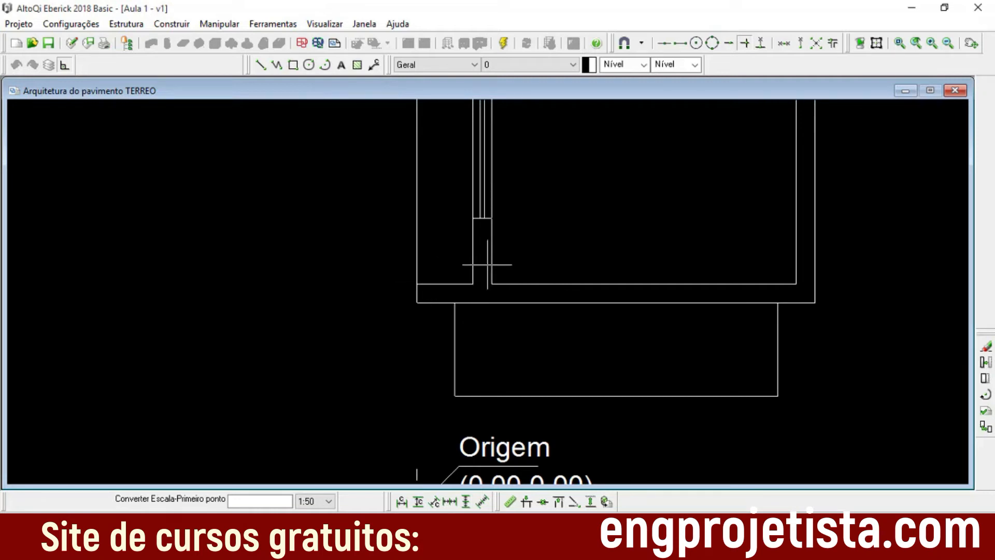
Step: Switch to AutoCAD and start a linear dimension at the bedroom walls of the ground-floor plan in Arquitetura limpa
left_click(590, 546)
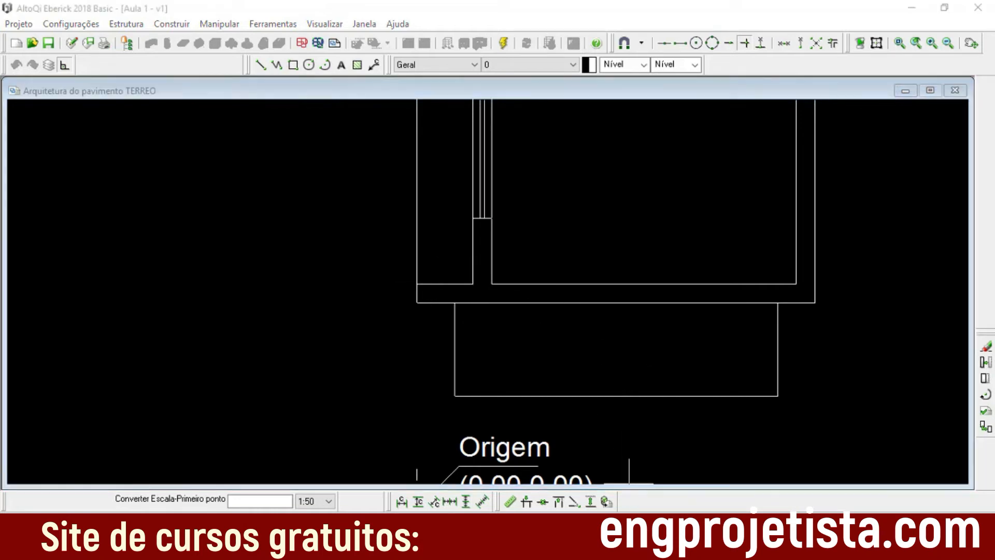
left_click(534, 435)
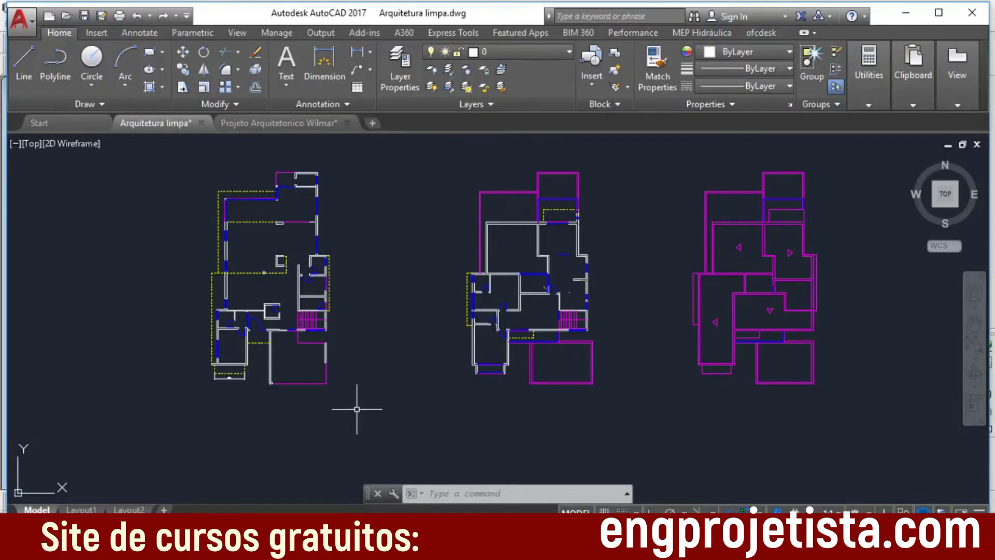
scroll(199, 361, "up", 5)
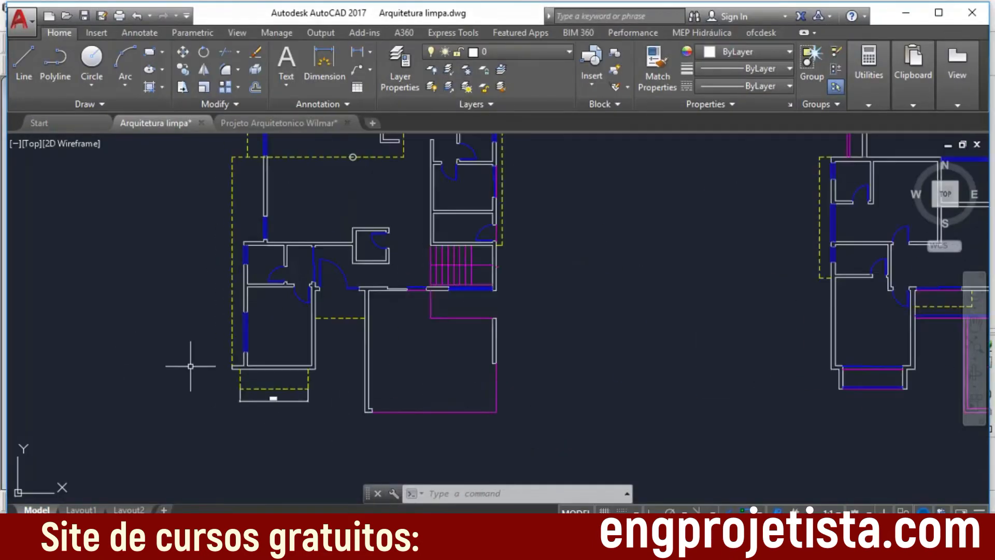
scroll(246, 288, "up", 6)
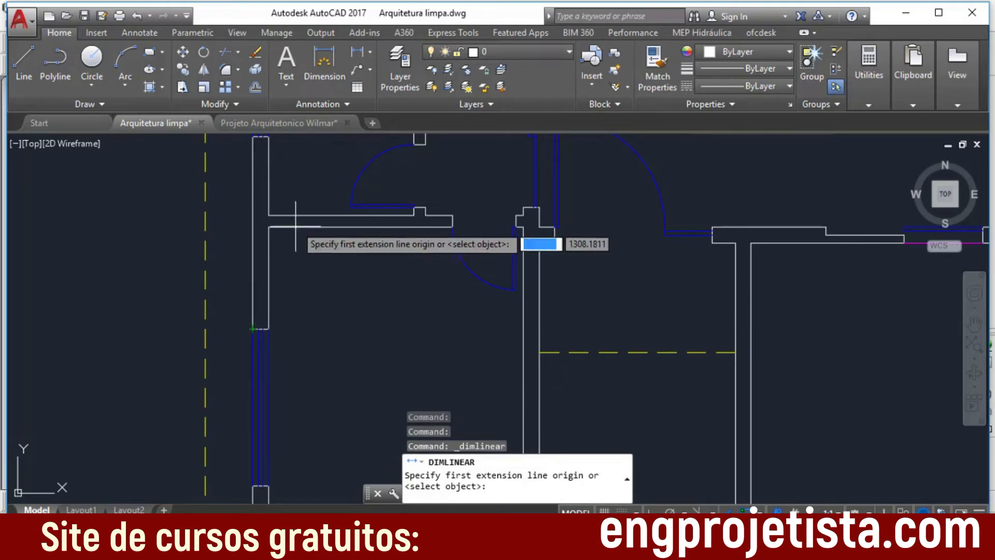
Step: In the original architectural project drawing, add a linear dimension across the wall thickness at the upper end of window J5
left_click(312, 122)
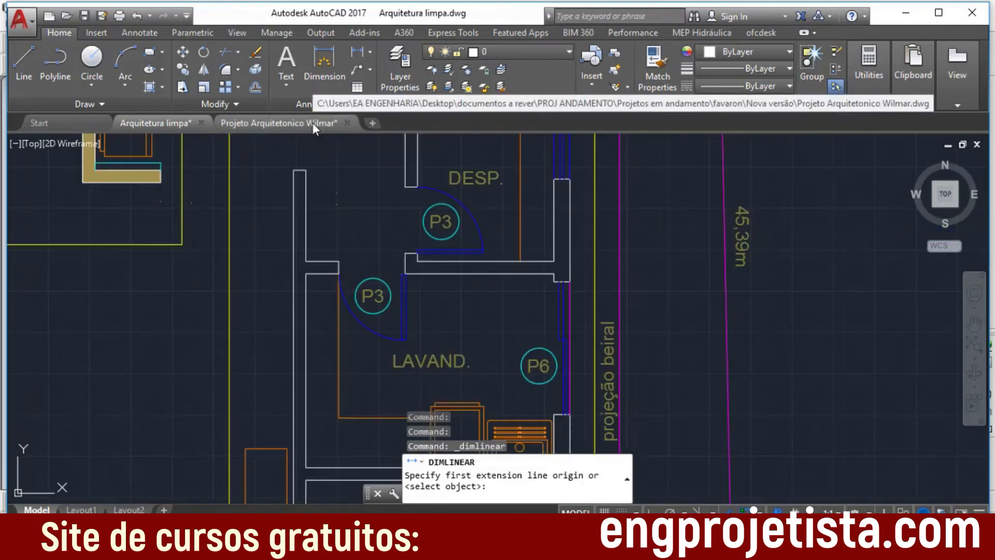
middle_click_drag(375, 342, 600, 267)
scroll(433, 302, "down", 5)
scroll(264, 315, "down", 1)
middle_click_drag(455, 262, 477, 249)
scroll(461, 249, "up", 1)
middle_click_drag(209, 338, 460, 263)
scroll(384, 271, "up", 5)
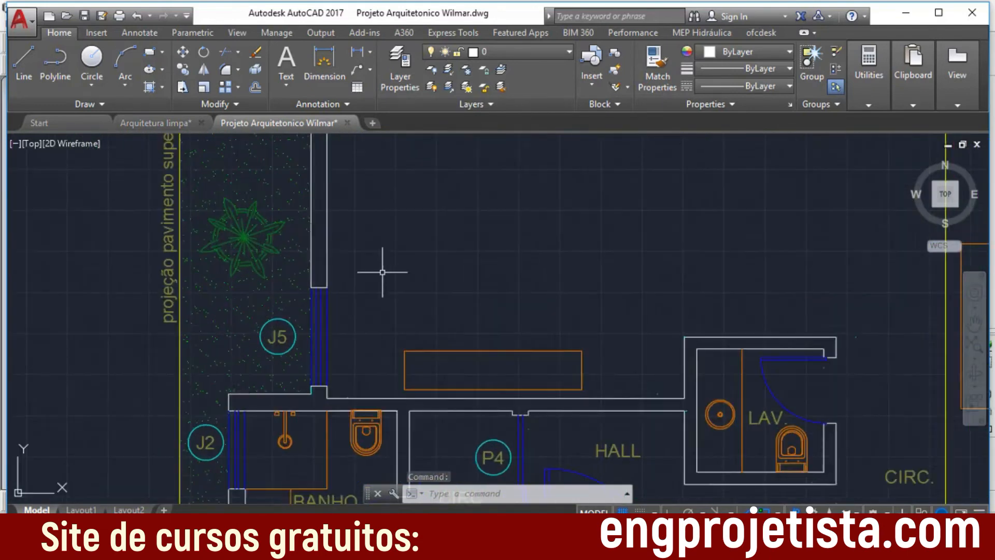
left_click(357, 56)
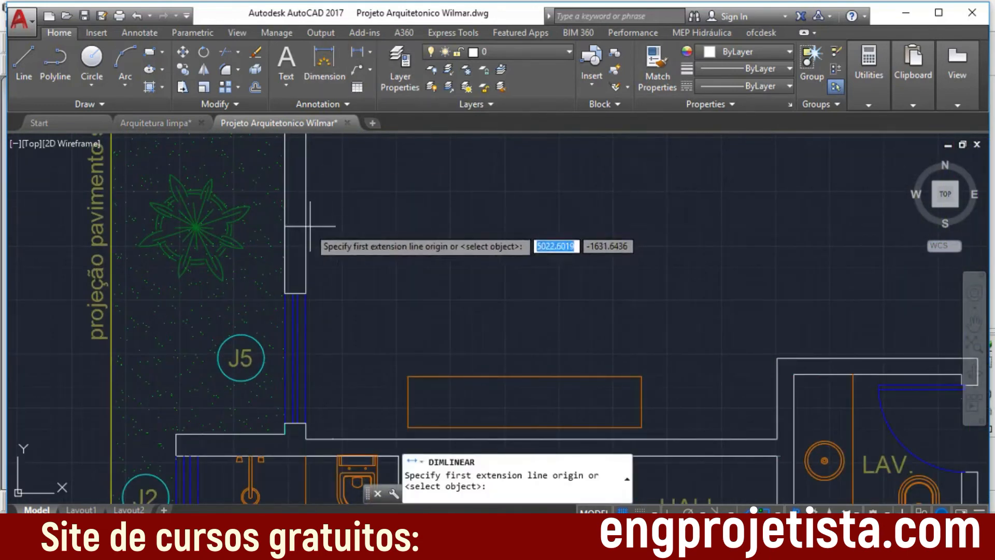
left_click(284, 294)
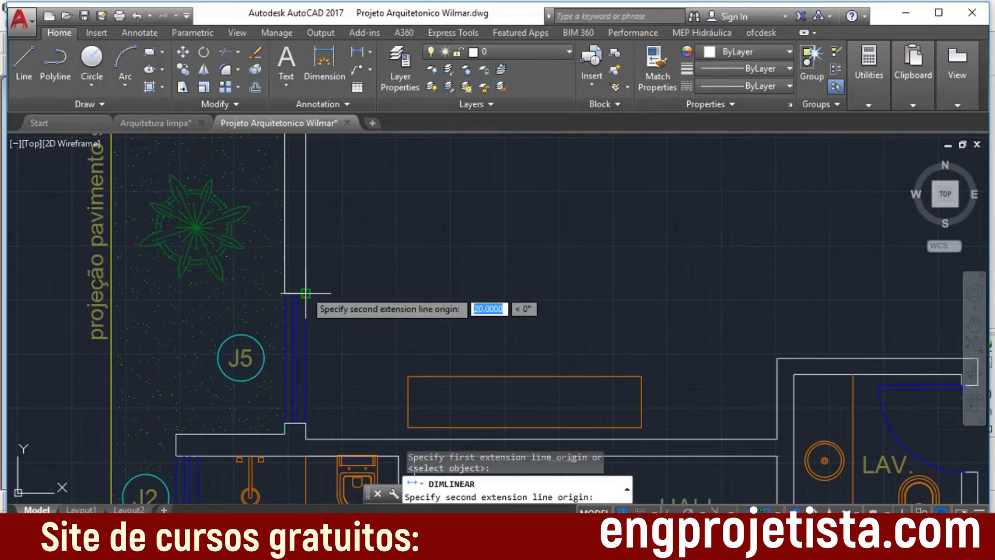
left_click(305, 293)
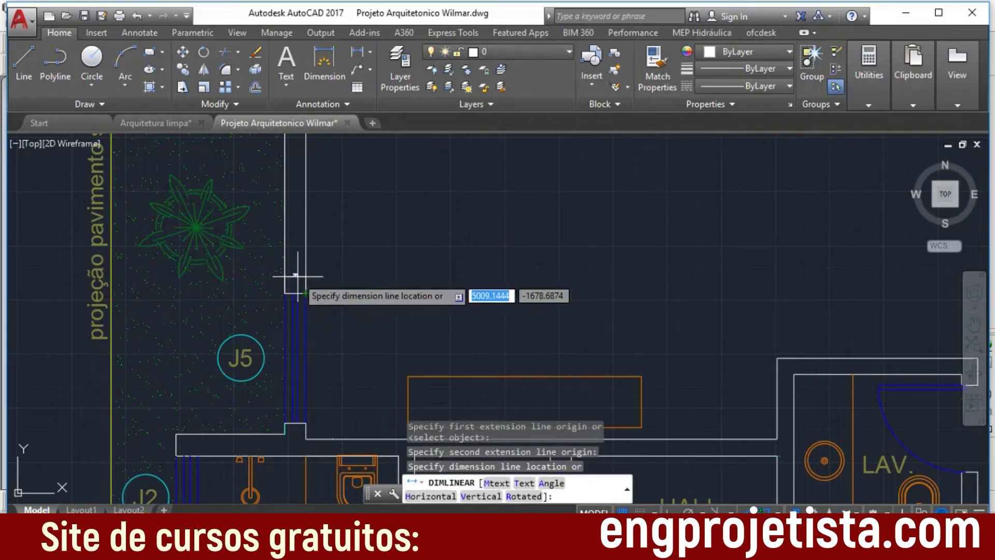
scroll(295, 293, "up", 5)
scroll(295, 293, "up", 5)
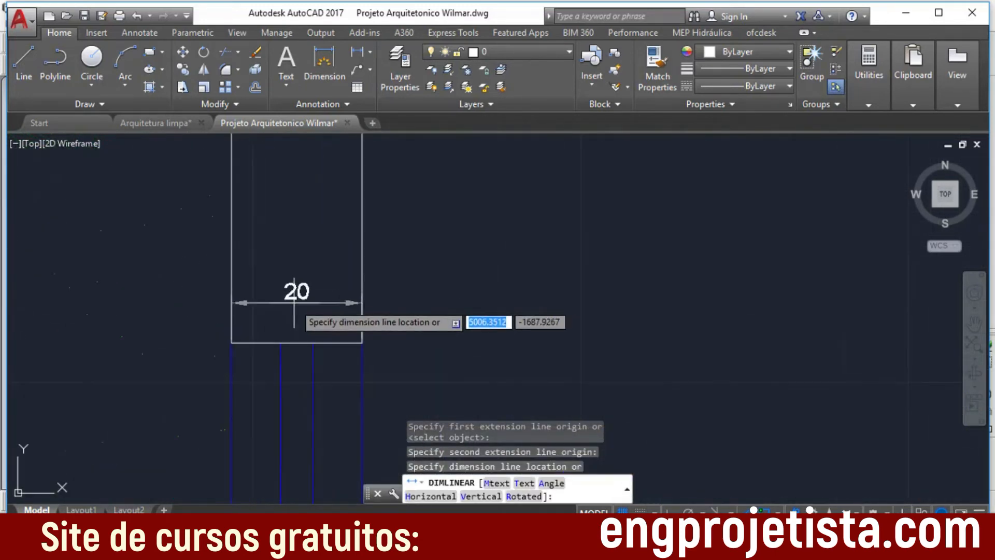
left_click(294, 299)
Step: Examine the wall-thickness dimension above window J5 and the surrounding window and walls
scroll(405, 301, "down", 1)
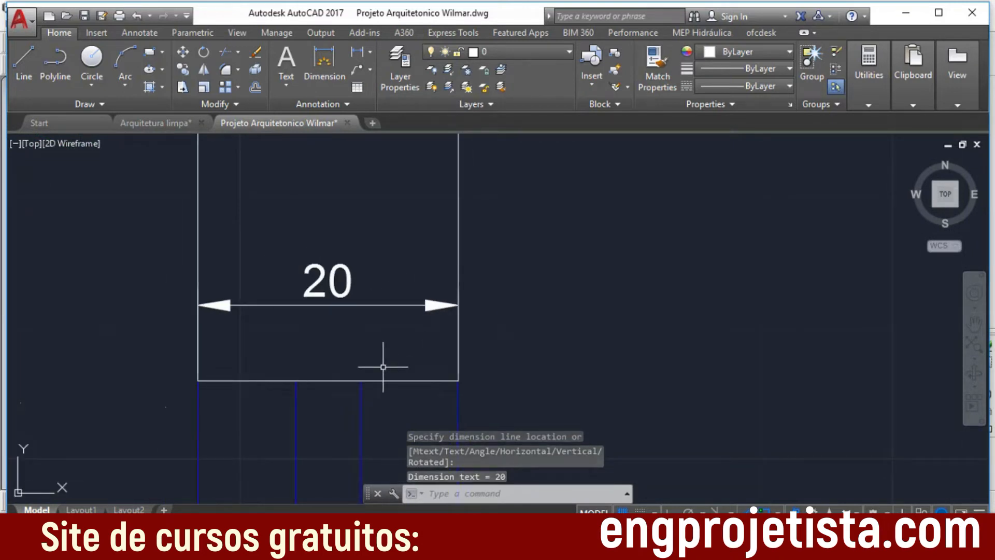
scroll(385, 363, "down", 3)
middle_click_drag(557, 415, 527, 286)
scroll(528, 286, "up", 1)
scroll(548, 318, "down", 4)
scroll(617, 353, "up", 1)
middle_click_drag(618, 354, 574, 266)
scroll(575, 275, "up", 4)
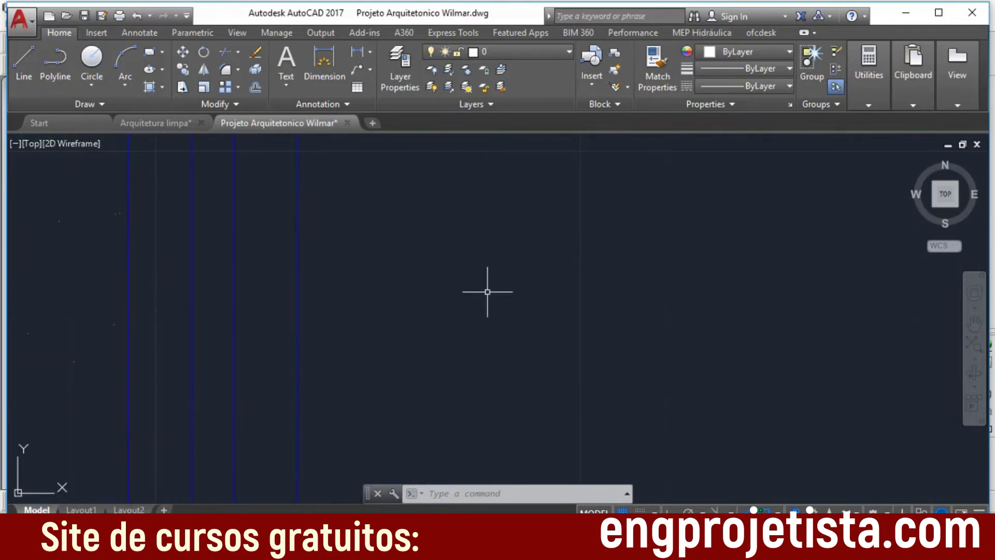
middle_click_drag(546, 369, 706, 459)
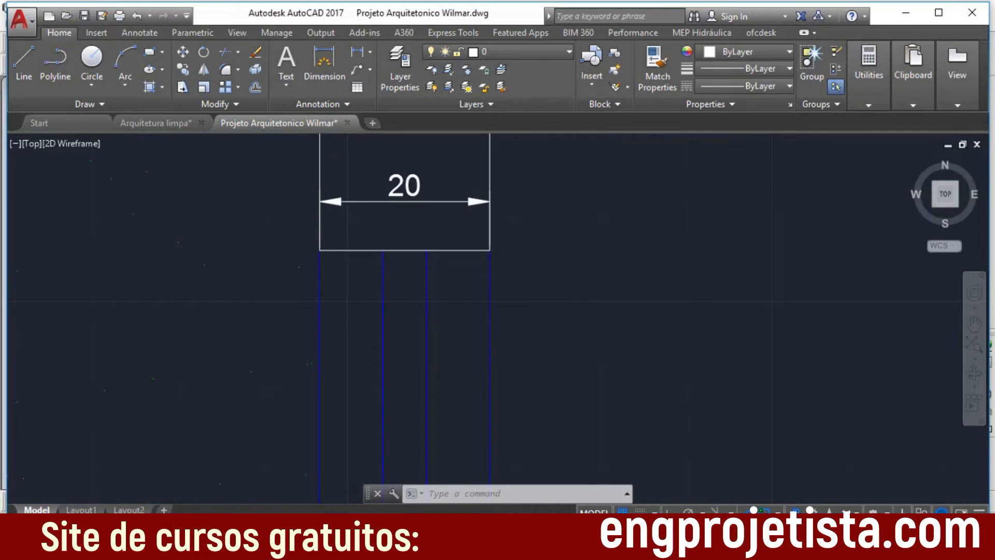
scroll(601, 331, "down", 1)
scroll(633, 311, "down", 4)
middle_click_drag(693, 350, 712, 226)
scroll(665, 267, "up", 1)
middle_click_drag(663, 270, 689, 263)
scroll(690, 264, "up", 1)
scroll(710, 293, "down", 1)
scroll(628, 288, "down", 1)
scroll(654, 311, "down", 2)
middle_click_drag(680, 321, 601, 276)
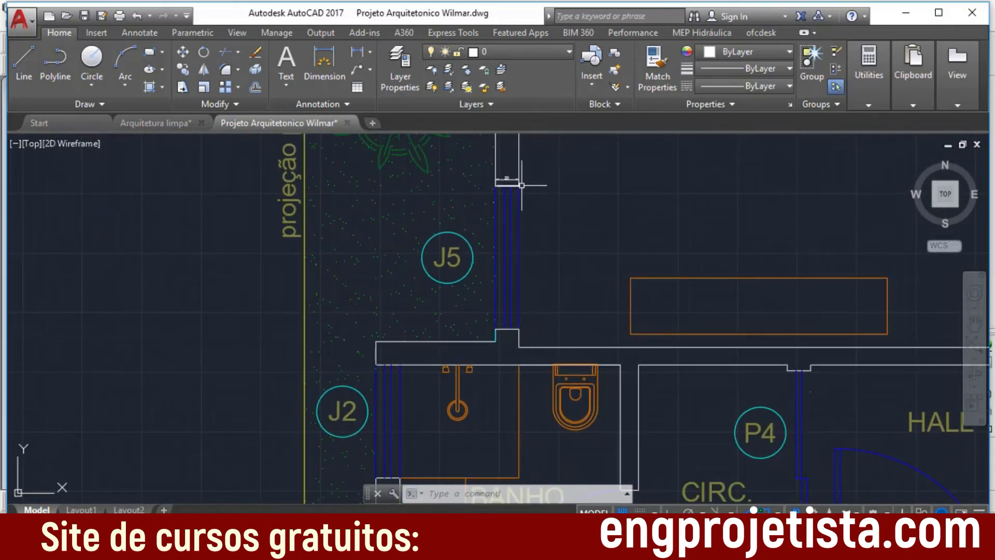
Step: Add a linear dimension across the wall thickness at the lower end of the Suíte Terreo window J6
mouse_move(579, 335)
middle_mouse_down()
mouse_move(526, 211)
mouse_move(529, 173)
middle_mouse_up()
middle_click_drag(537, 299, 523, 200)
scroll(575, 166, "down", 1)
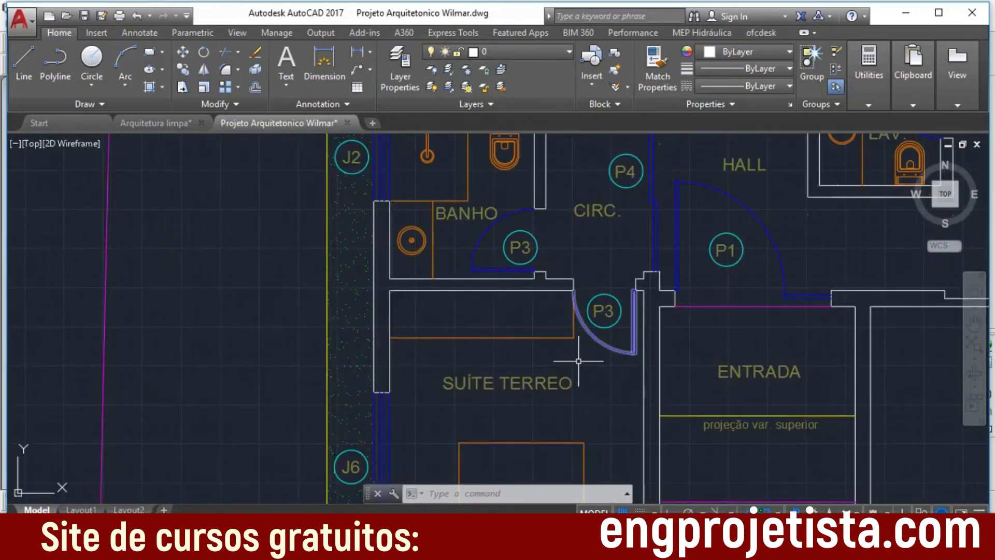
middle_click_drag(580, 404, 553, 136)
scroll(386, 335, "up", 3)
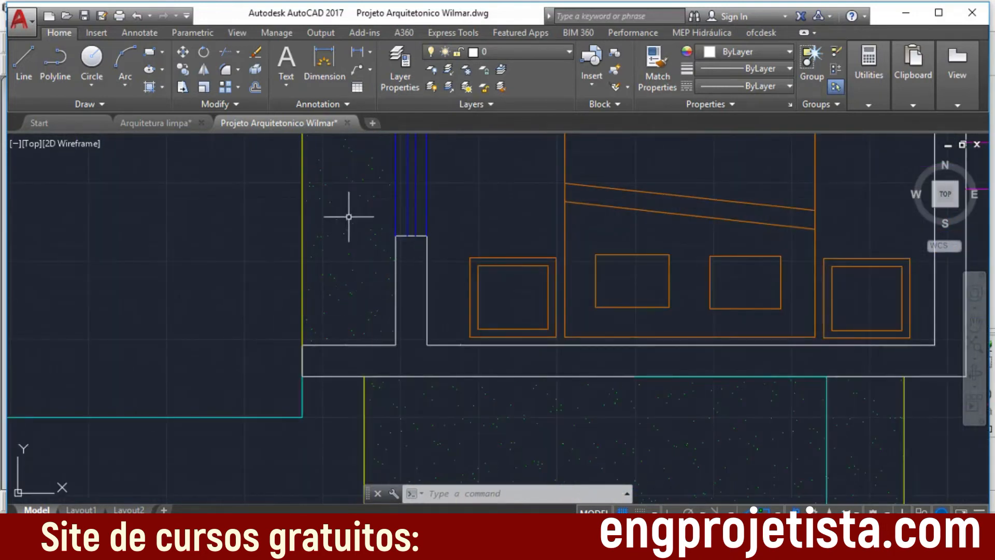
left_click(356, 53)
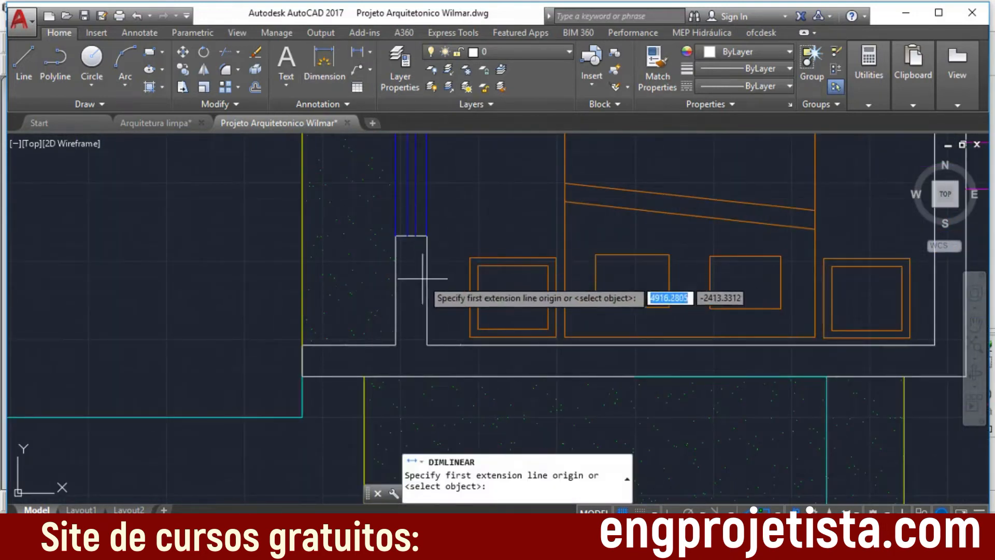
left_click(395, 236)
left_click(426, 235)
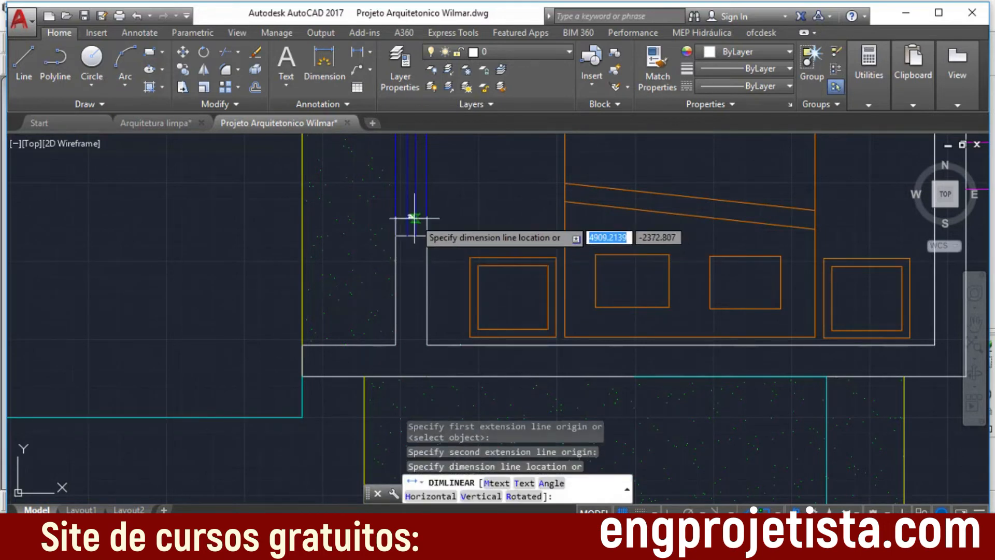
left_click(410, 216)
scroll(408, 218, "up", 3)
scroll(407, 220, "up", 3)
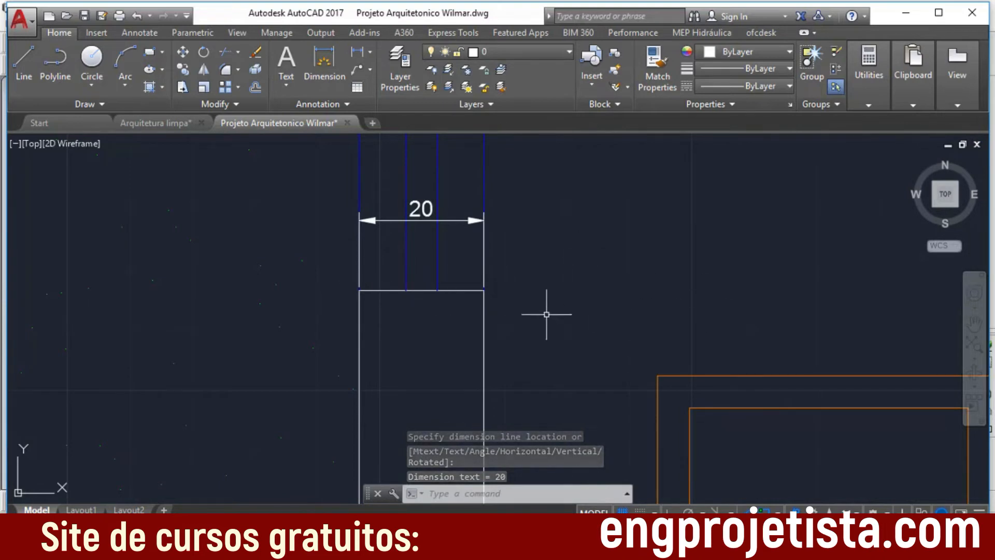
Step: Switch to Eberick's TERREO Arquitetura drawing and cancel the pending Converter para escala command at the wall end below the bedroom window
scroll(580, 332, "down", 1)
scroll(621, 322, "down", 1)
scroll(722, 333, "down", 2)
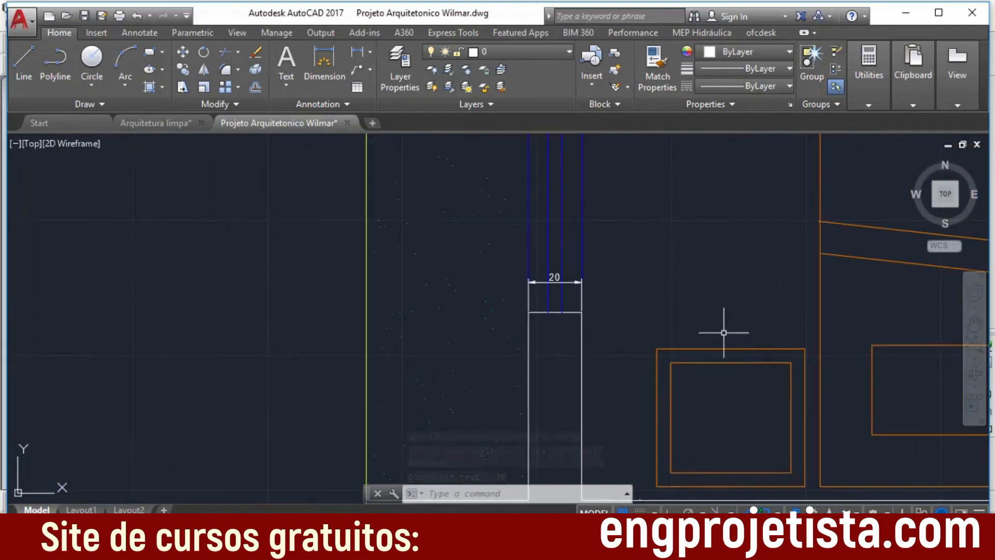
mouse_move(706, 393)
middle_mouse_down()
mouse_move(630, 242)
mouse_move(496, 274)
middle_mouse_up()
scroll(635, 290, "down", 2)
scroll(496, 273, "up", 1)
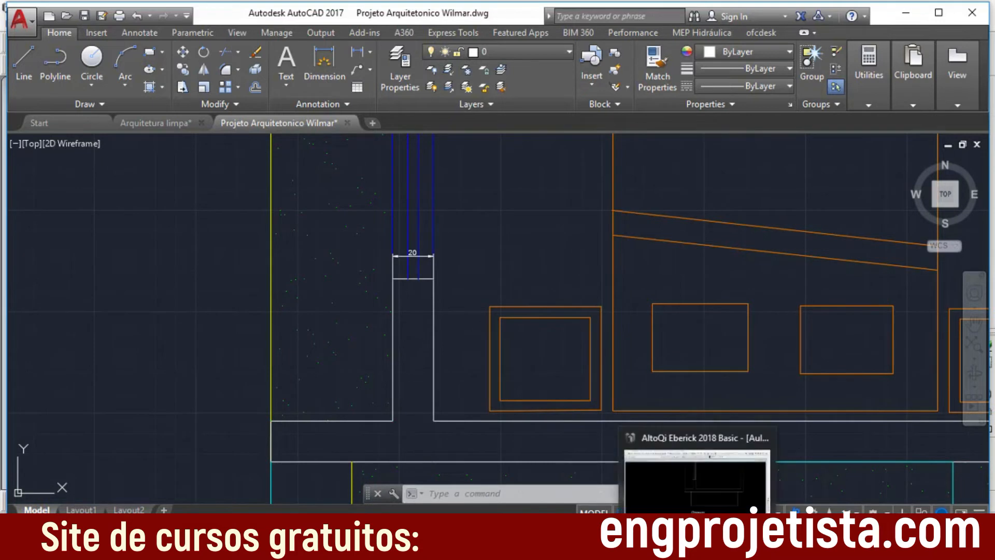
left_click(697, 481)
scroll(487, 214, "up", 1)
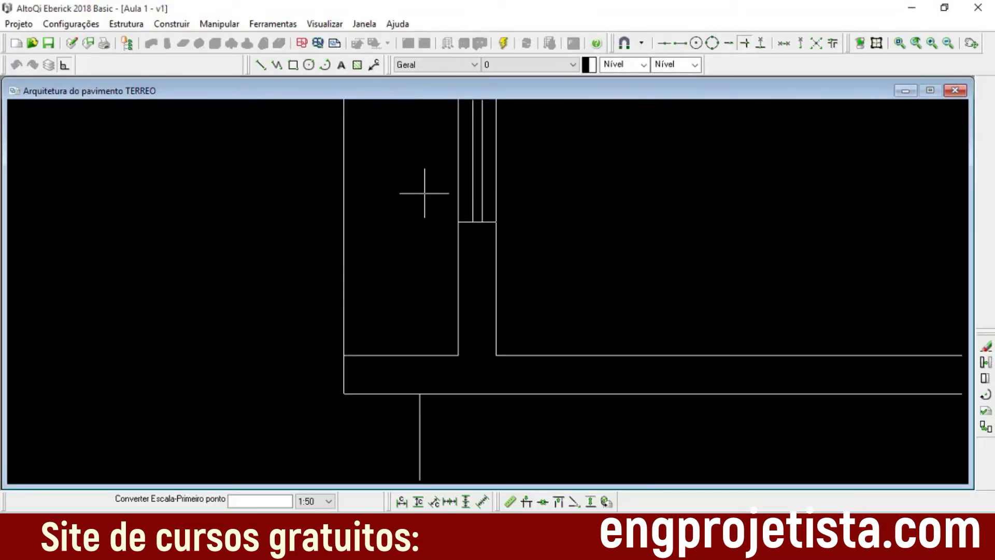
key("Escape")
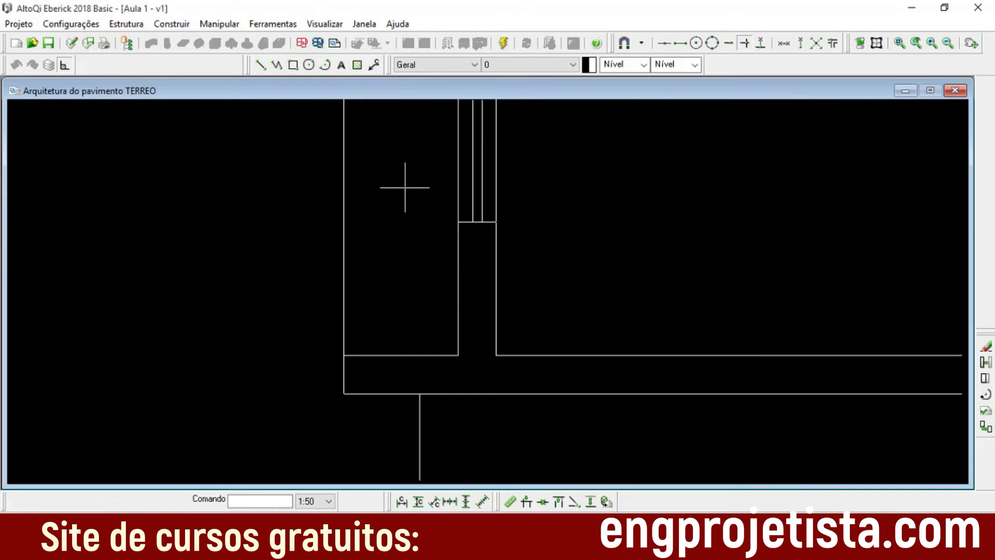
Step: Convert the TERREO drawing's scale using the wall thickness below the bedroom window as a reference distance of 20
left_click(285, 26)
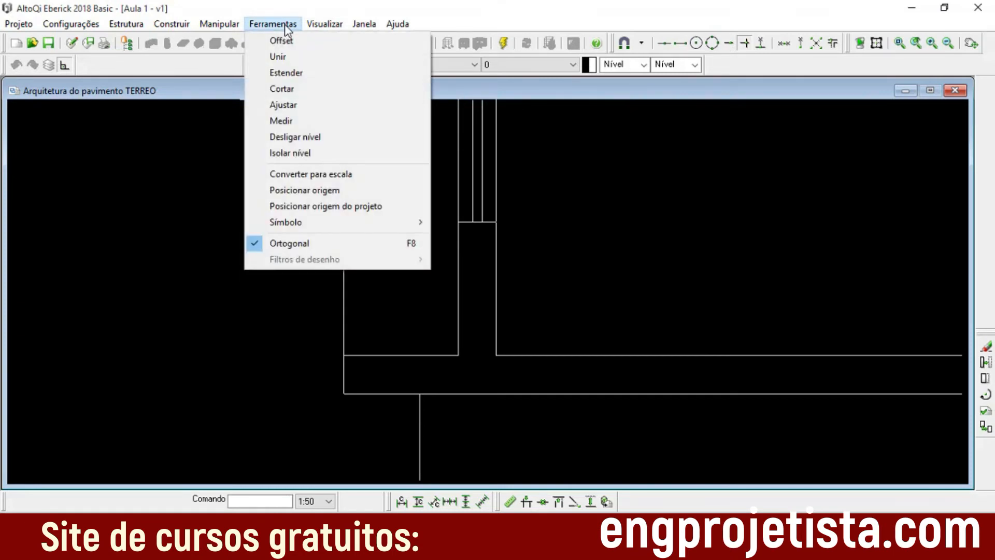
left_click(338, 176)
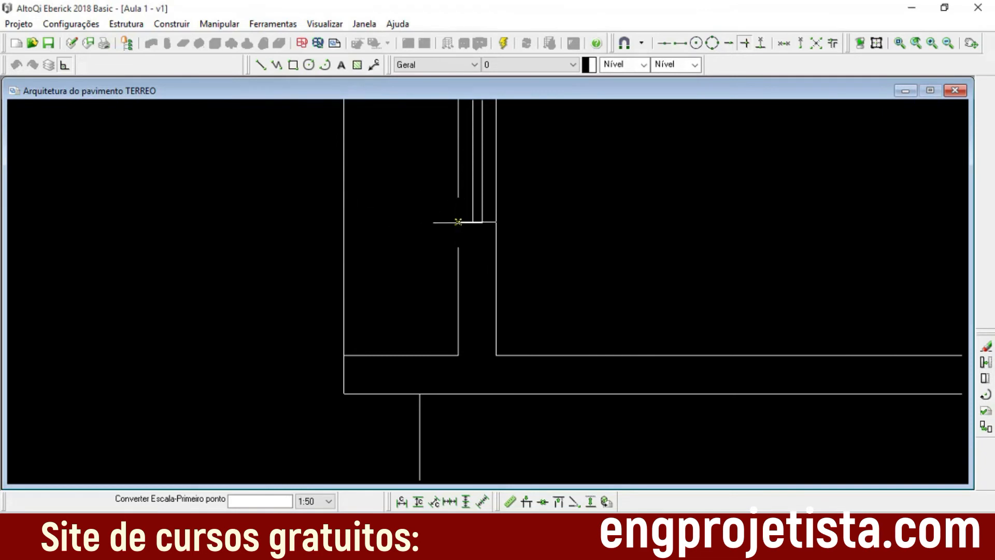
left_click(458, 222)
left_click(496, 222)
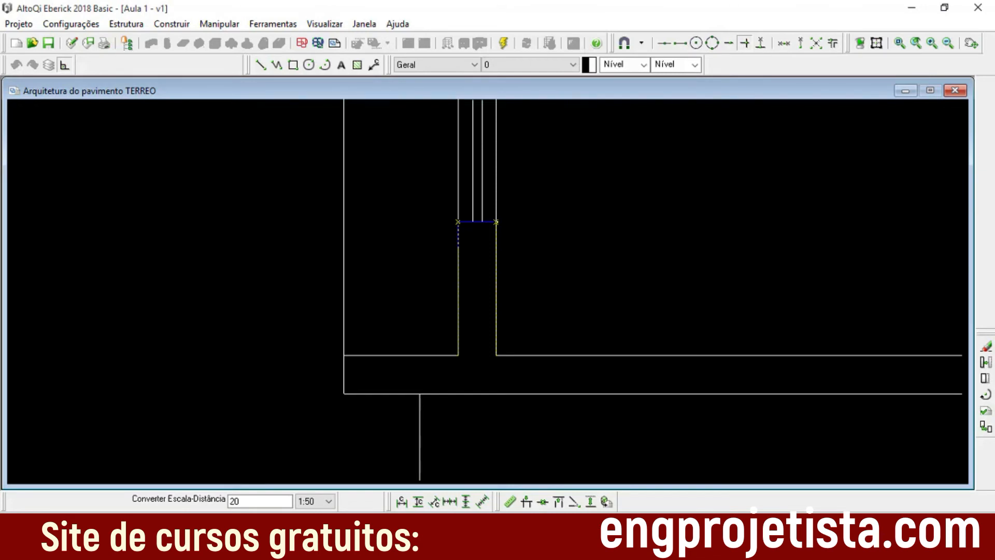
key("Return")
Step: Examine the converted TERREO plan, from the rooms around the hall and stairs to the overall layout
scroll(570, 249, "down", 2)
scroll(486, 288, "down", 9)
scroll(527, 300, "up", 1)
scroll(596, 301, "down", 7)
mouse_move(653, 269)
middle_mouse_down()
mouse_move(545, 356)
mouse_move(550, 365)
middle_mouse_up()
scroll(532, 318, "up", 8)
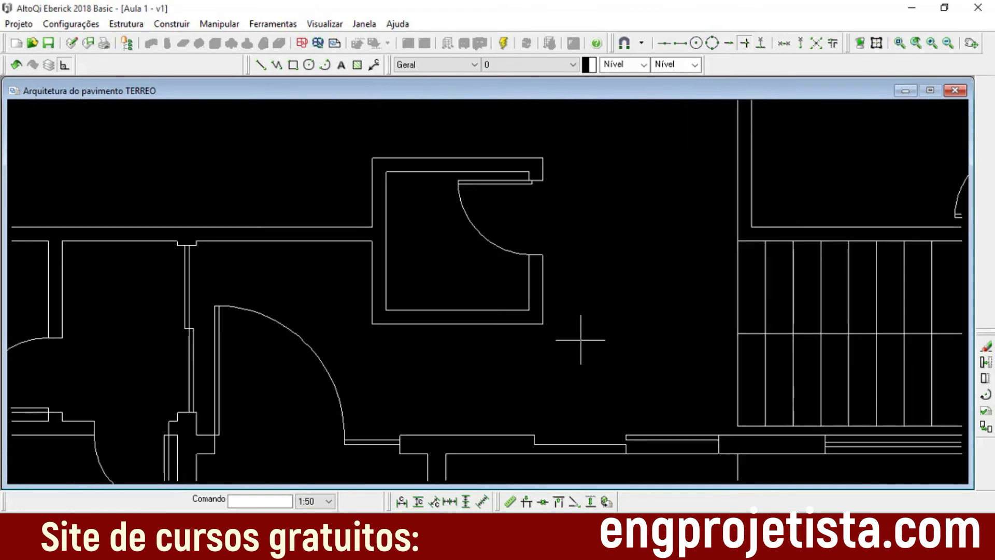
scroll(580, 340, "down", 9)
scroll(612, 310, "up", 1)
scroll(612, 310, "up", 3)
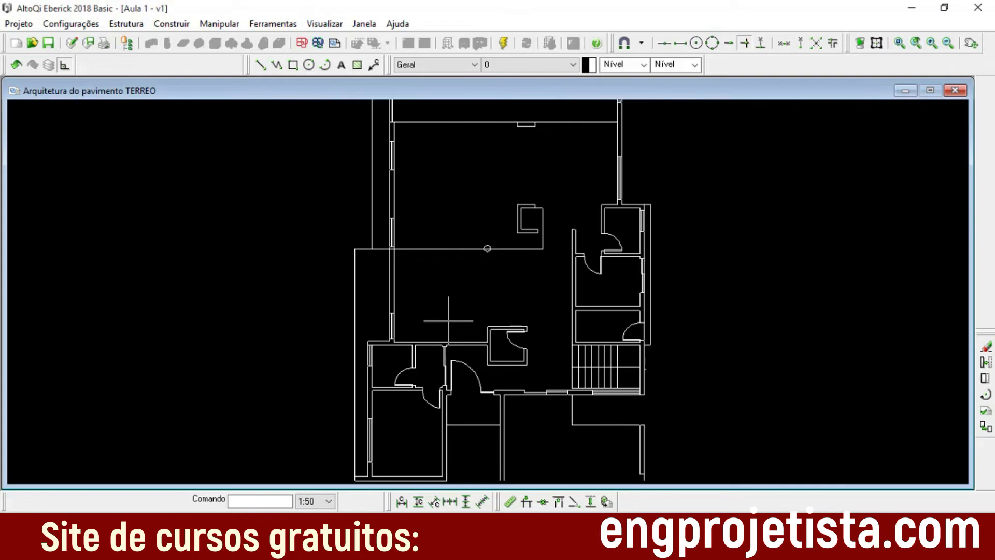
Step: Inspect the C-shaped wall in the middle of the TERREO plan as a candidate for checking the scale
scroll(448, 320, "up", 5)
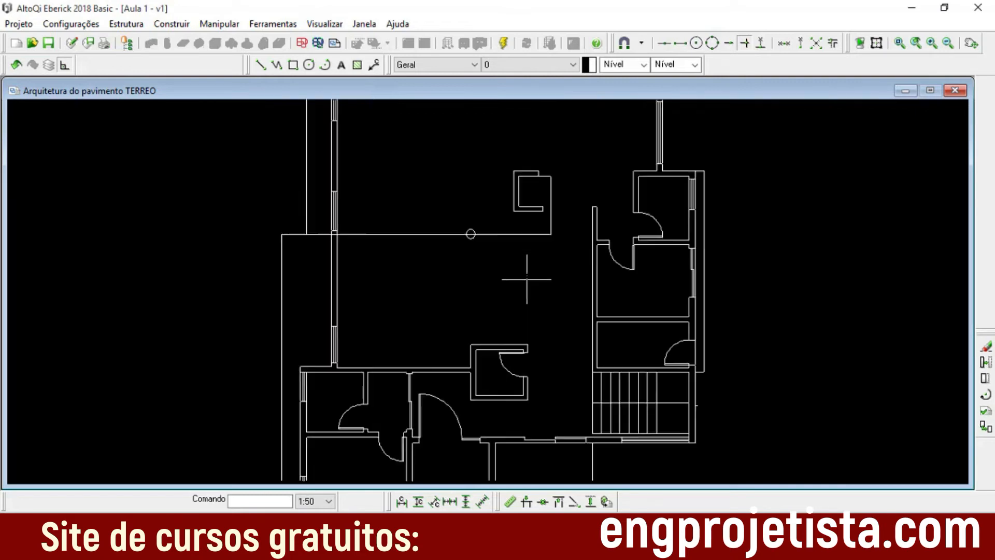
scroll(533, 258, "up", 2)
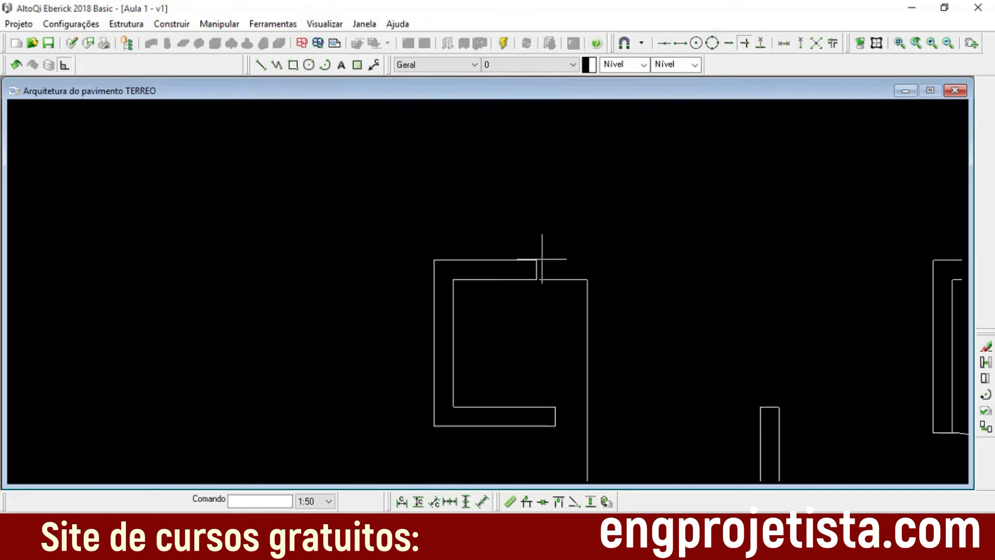
scroll(434, 255, "up", 1)
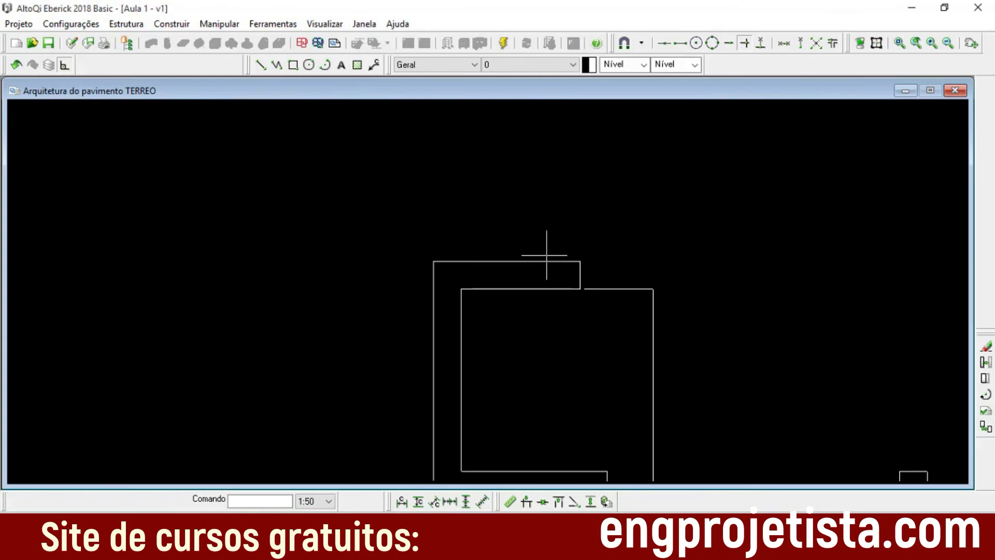
scroll(501, 255, "up", 1)
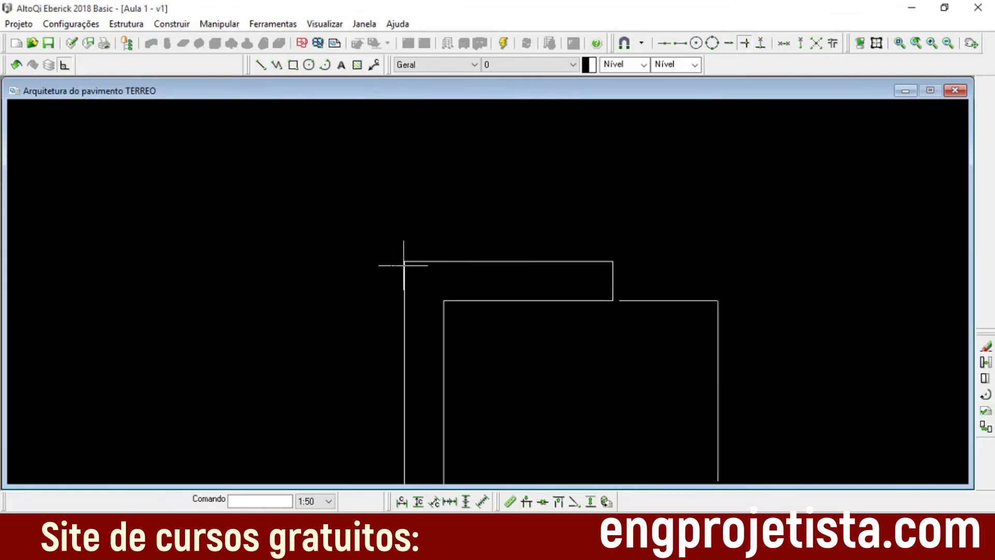
scroll(601, 264, "up", 1)
scroll(633, 287, "down", 3)
middle_click_drag(615, 346, 591, 305)
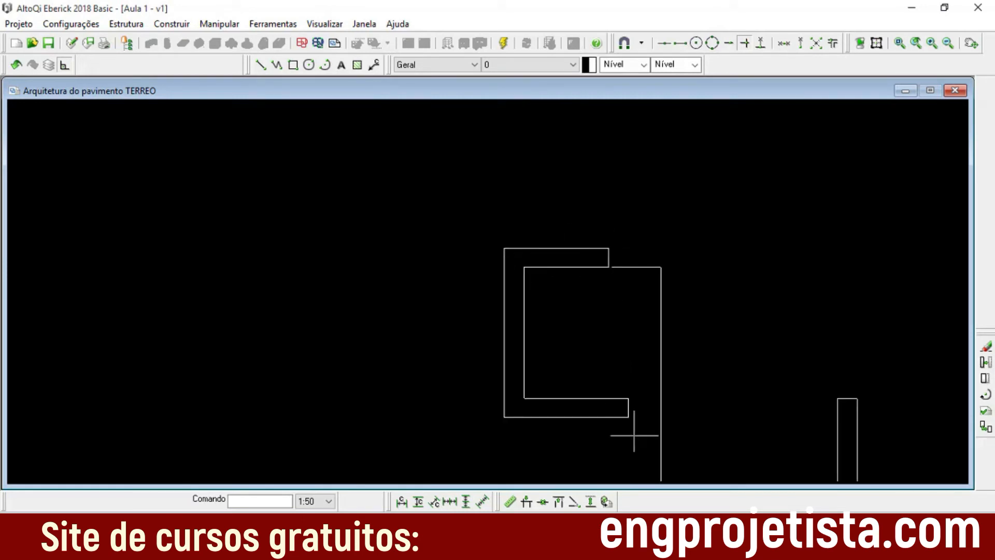
Step: Switch to AutoCAD's original architectural project drawing and look over the ground floor for a suitable check wall, ending at the LAV. room
mouse_move(590, 549)
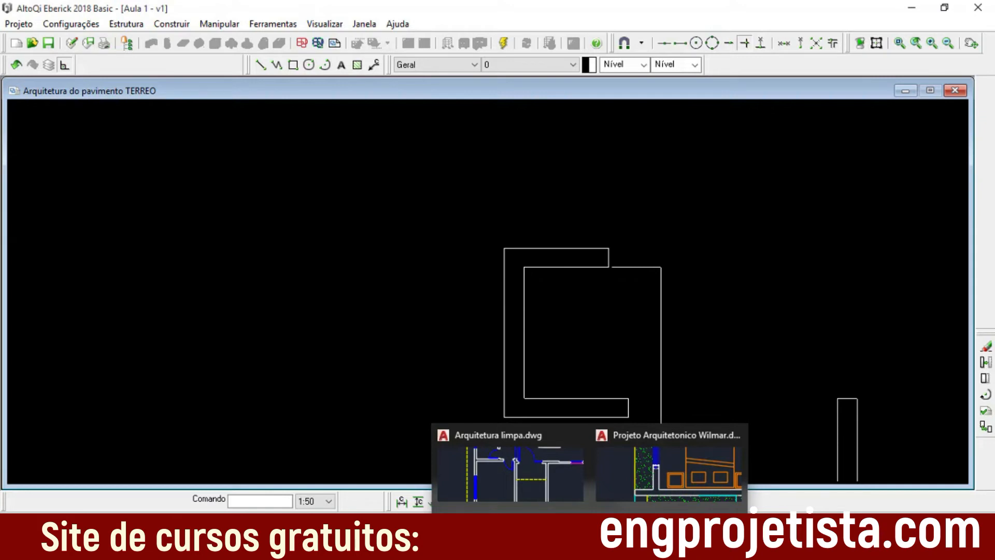
left_click(652, 433)
scroll(566, 249, "down", 2)
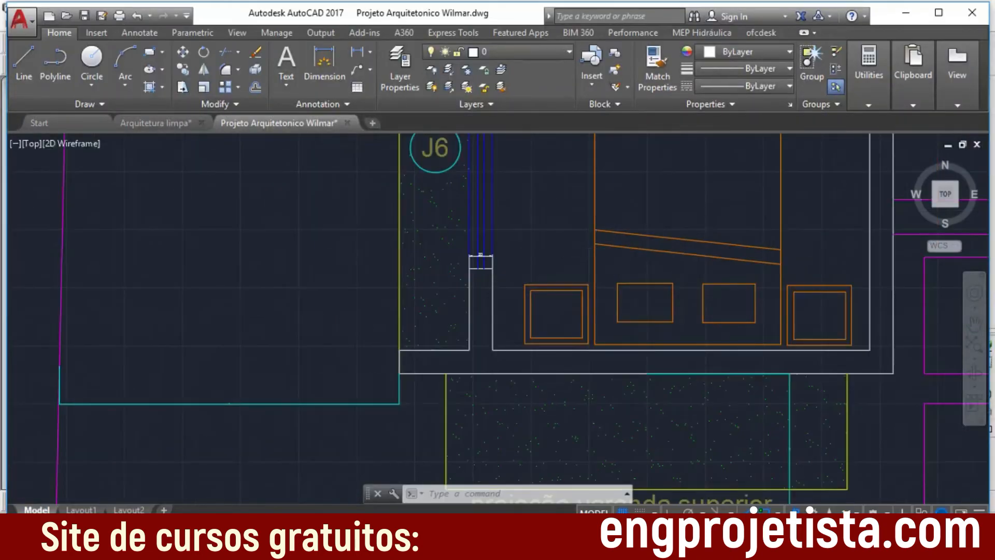
scroll(632, 264, "down", 2)
scroll(617, 362, "up", 3)
middle_click_drag(611, 382, 573, 460)
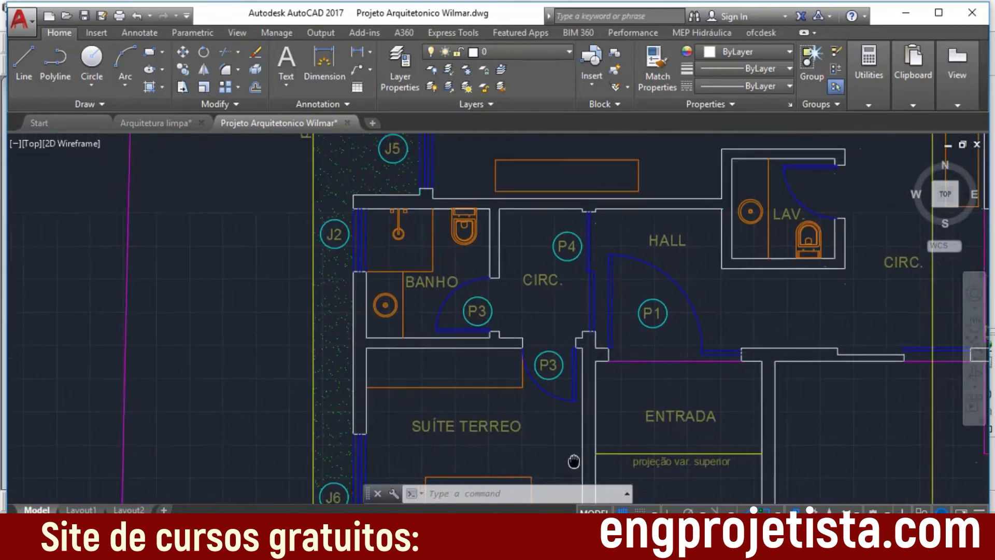
middle_click_drag(644, 244, 595, 388)
middle_click_drag(632, 260, 589, 360)
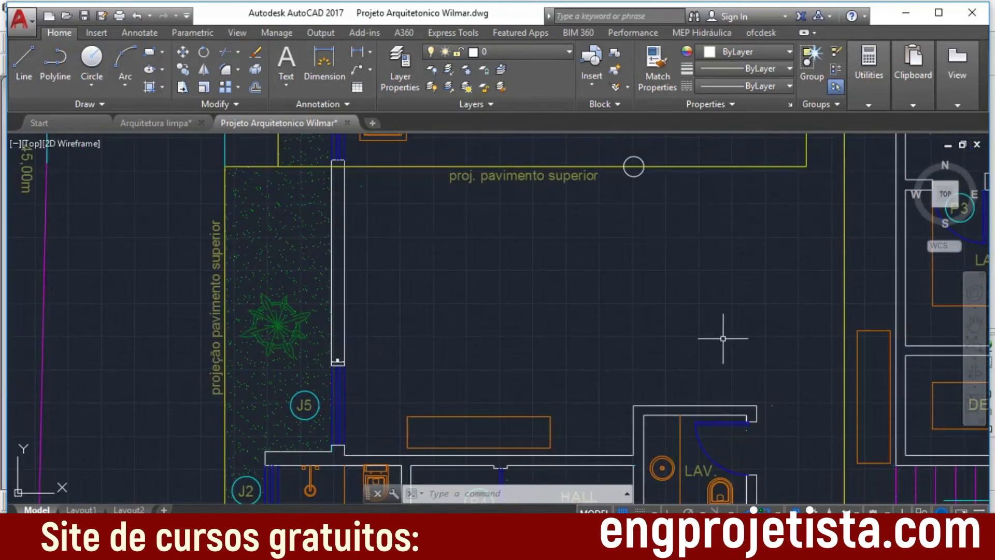
middle_click_drag(723, 339, 622, 250)
middle_click_drag(611, 195, 582, 377)
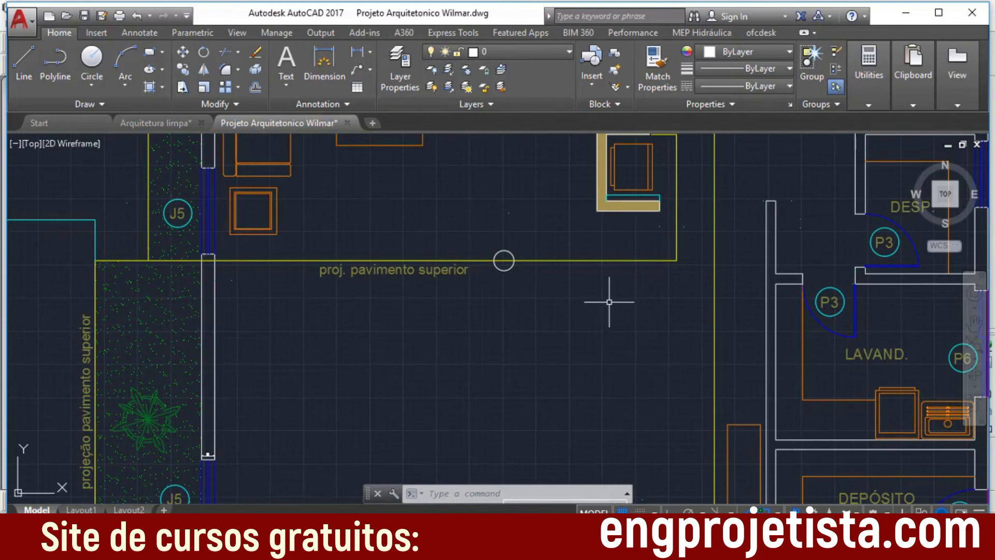
scroll(624, 290, "up", 1)
mouse_move(624, 291)
middle_mouse_down()
mouse_move(598, 415)
mouse_move(602, 225)
middle_mouse_up()
mouse_move(556, 379)
middle_mouse_down()
mouse_move(555, 215)
mouse_move(567, 262)
middle_mouse_up()
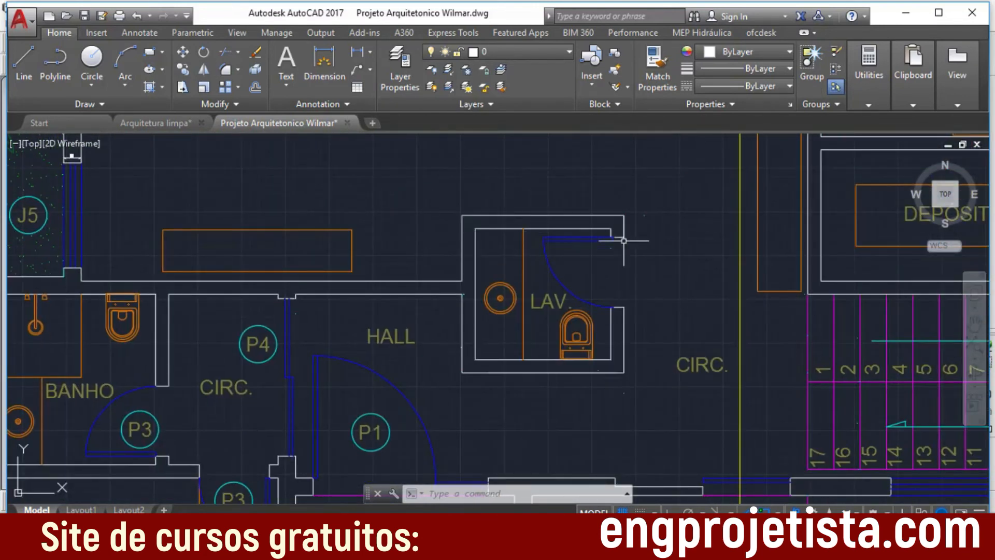
Step: Add a horizontal linear dimension along the full outer length of the LAV. room's upper wall
left_click(362, 52)
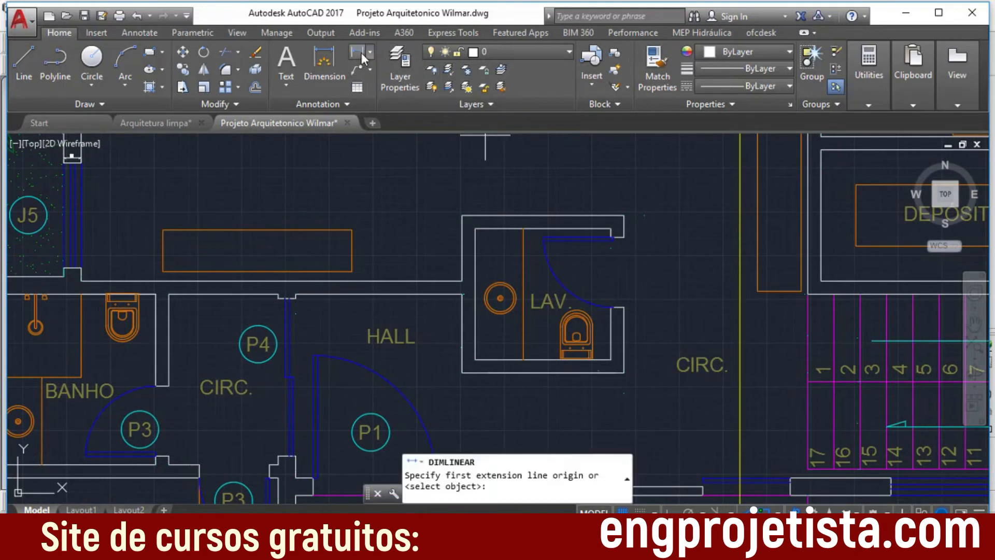
left_click(542, 214)
left_click(618, 214)
left_click(618, 205)
scroll(538, 201, "up", 6)
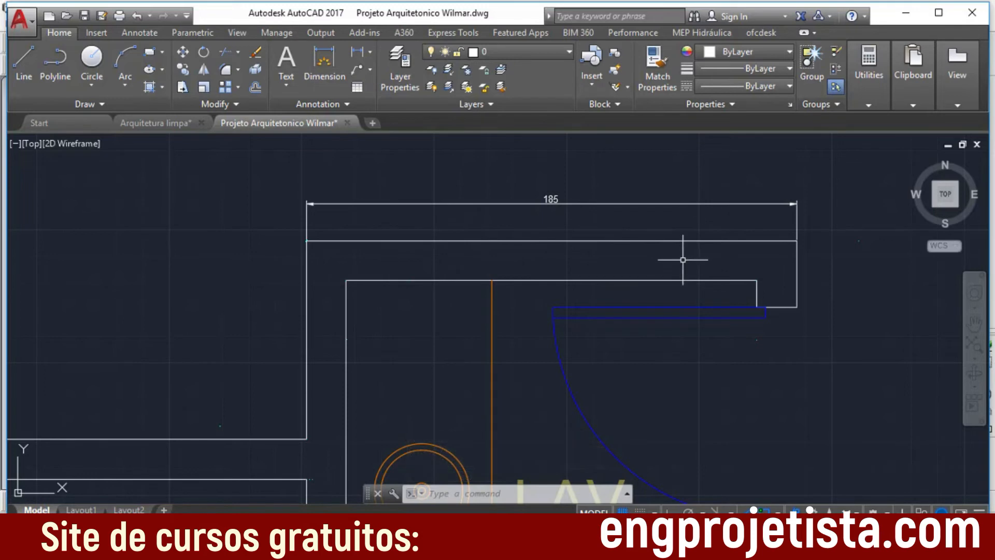
Step: Examine the lower wall of the LAV. room and the adjoining hall in the project drawing
scroll(674, 336, "down", 2)
middle_click_drag(740, 417, 741, 200)
scroll(736, 302, "down", 1)
scroll(735, 303, "up", 1)
scroll(740, 200, "up", 1)
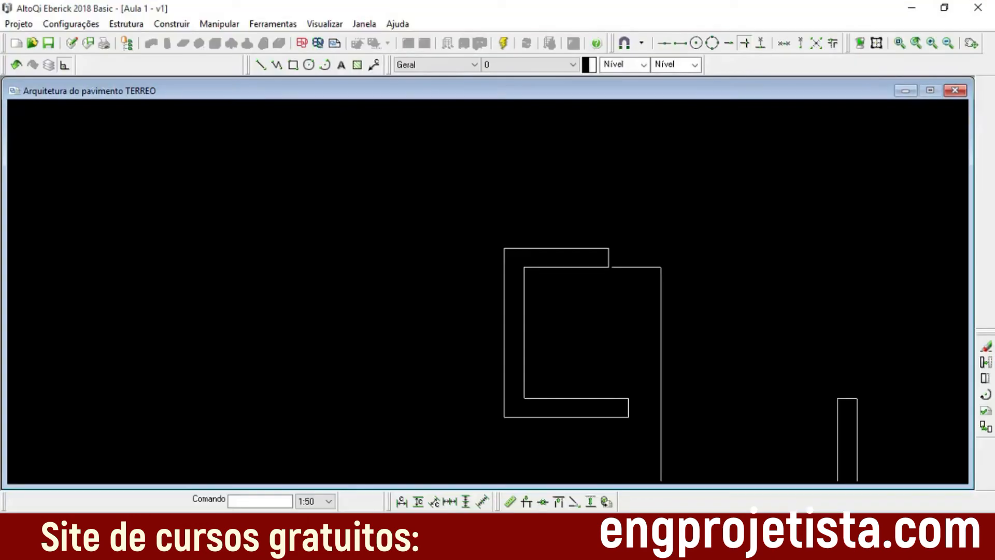
Step: Switch to Eberick's TERREO drawing and measure the outer length of the lavatory's upper wall with Medir
scroll(595, 262, "up", 3)
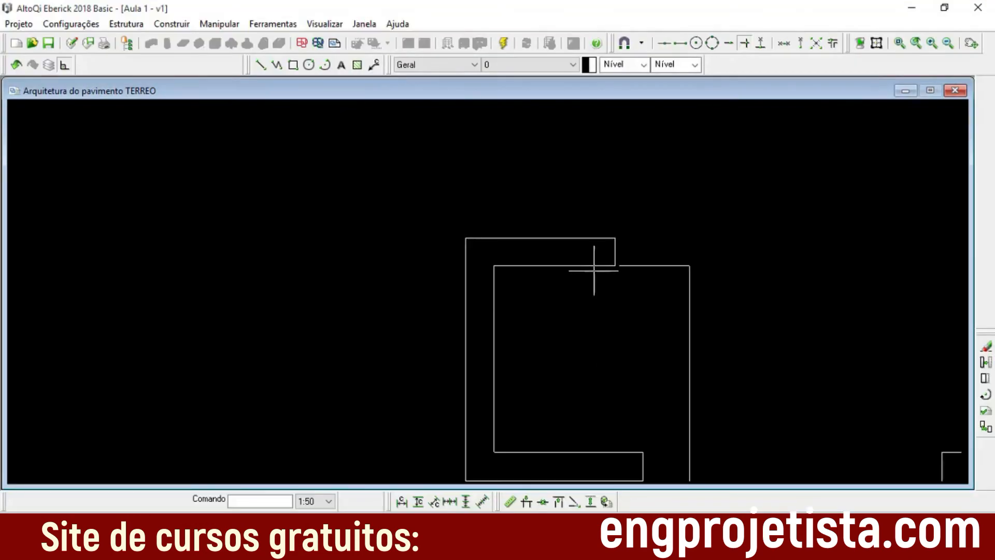
scroll(666, 366, "down", 4)
scroll(659, 348, "down", 3)
scroll(631, 450, "up", 1)
middle_click_drag(632, 450, 615, 244)
middle_click_drag(612, 380, 604, 311)
scroll(605, 310, "up", 3)
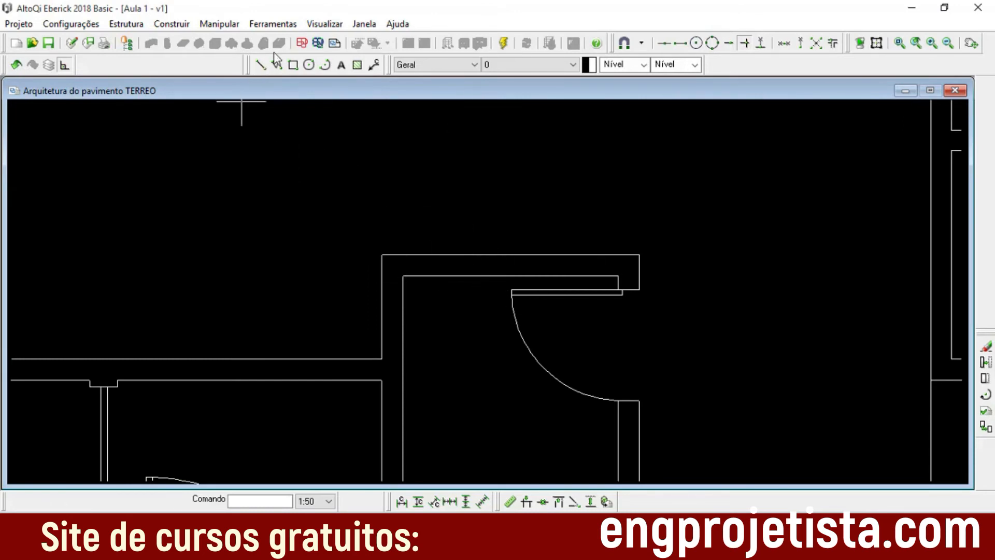
left_click(276, 25)
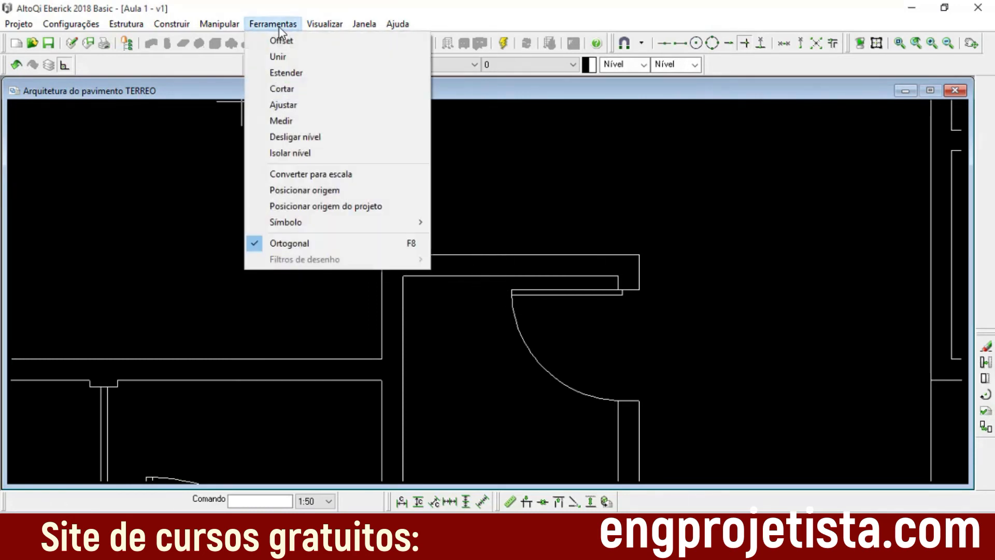
left_click(307, 121)
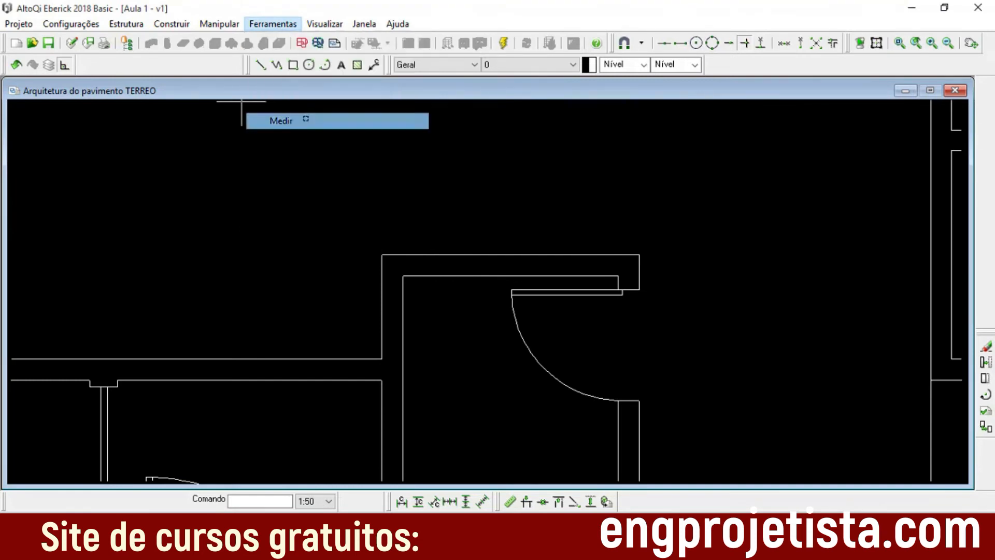
left_click(381, 254)
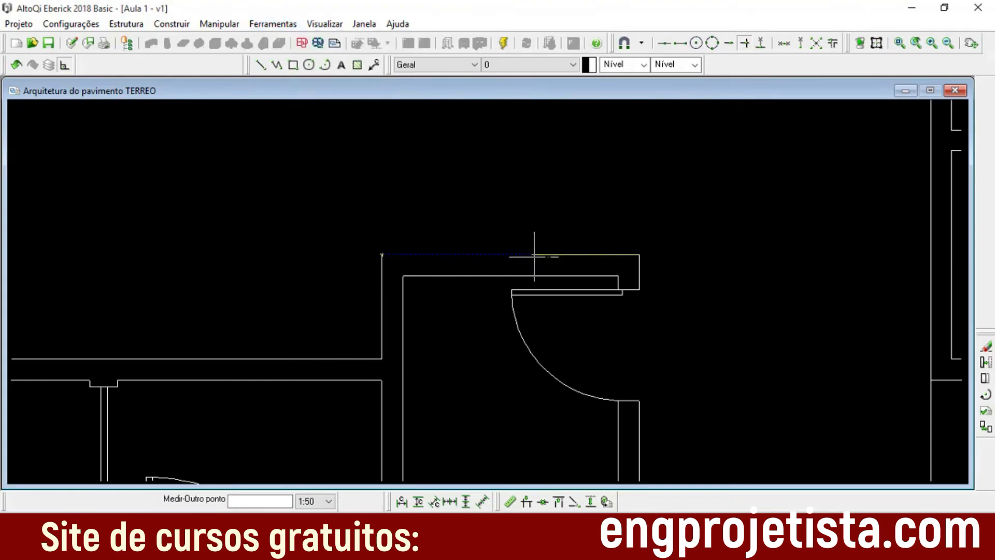
left_click(639, 255)
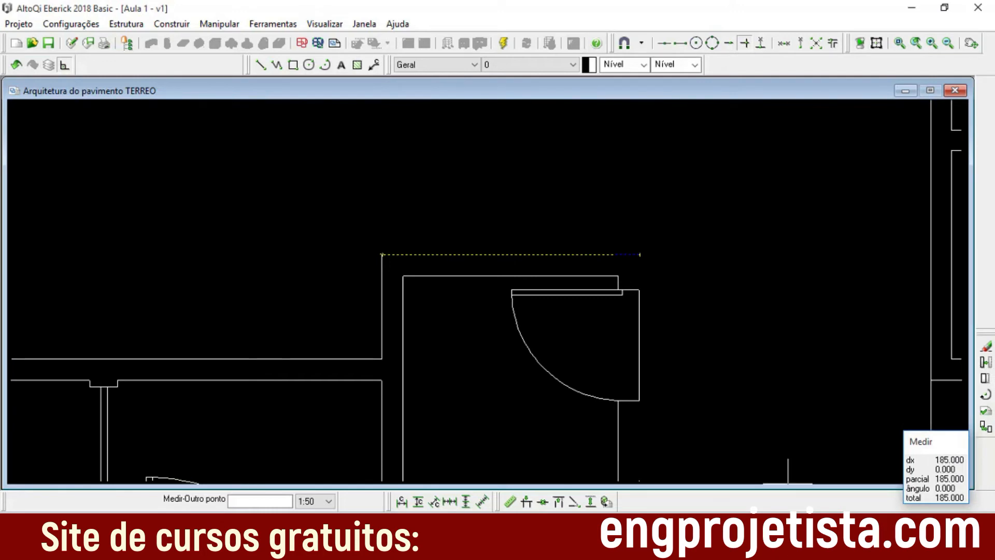
Step: Switch to AutoCAD's original project drawing and check the dimension on the LAV. room's upper wall against the Eberick measurement
mouse_move(591, 549)
left_click(645, 431)
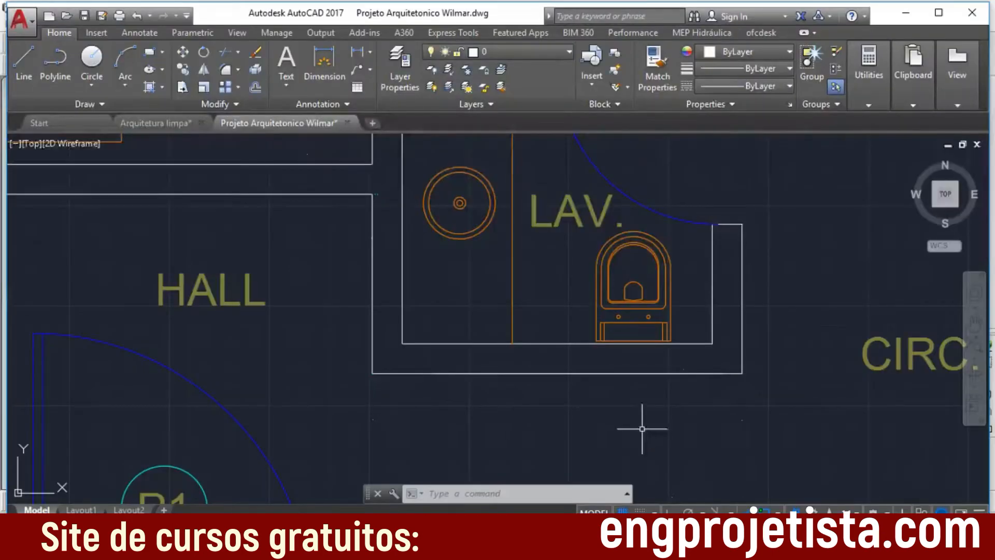
middle_click_drag(581, 316, 576, 466)
middle_click_drag(569, 263, 565, 370)
scroll(555, 286, "up", 1)
scroll(542, 218, "up", 3)
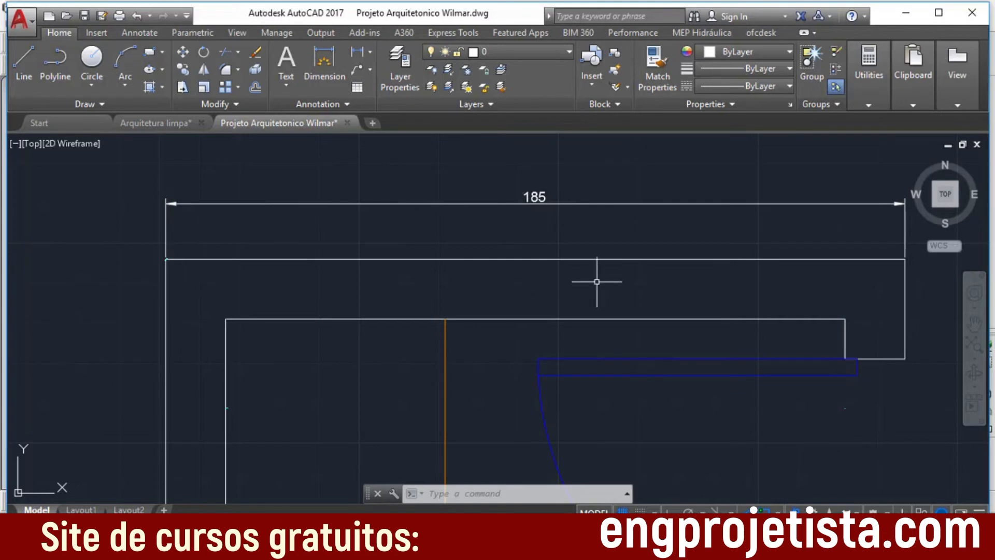
scroll(827, 281, "down", 4)
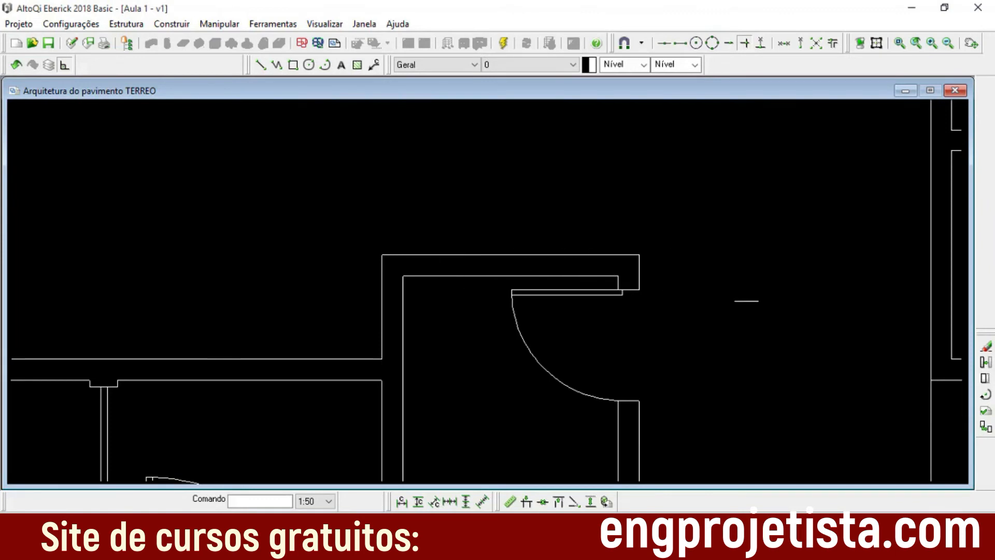
Step: Look over Eberick's imported TERREO drawing around the lavatory, stairs and front rooms, ending with a view of the whole plan
scroll(657, 333, "down", 3)
scroll(576, 353, "up", 2)
scroll(570, 363, "up", 2)
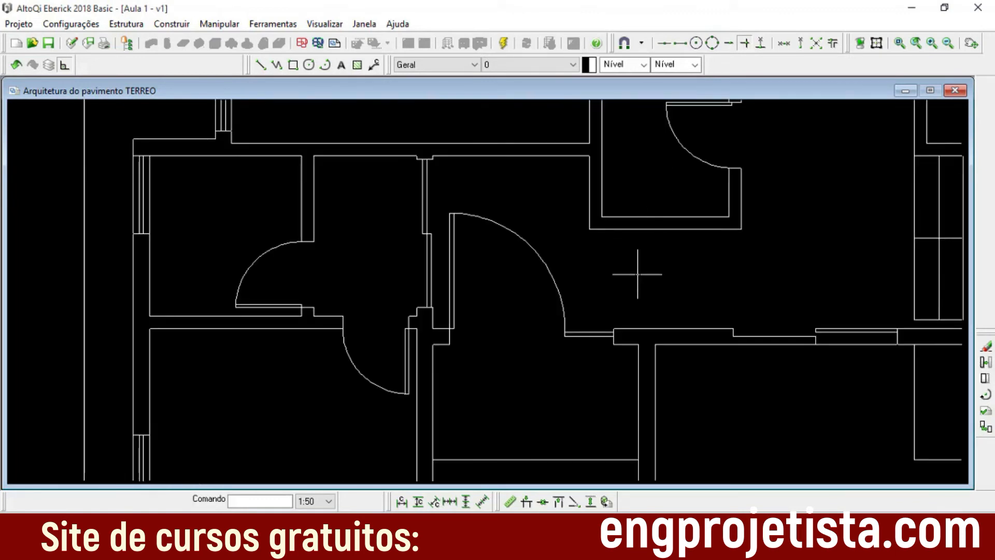
scroll(579, 300, "up", 2)
scroll(291, 324, "down", 1)
middle_click_drag(415, 363, 513, 259)
scroll(540, 295, "down", 3)
scroll(611, 262, "up", 3)
scroll(582, 328, "up", 3)
scroll(560, 291, "down", 3)
scroll(619, 303, "up", 1)
scroll(662, 301, "down", 2)
scroll(668, 297, "down", 3)
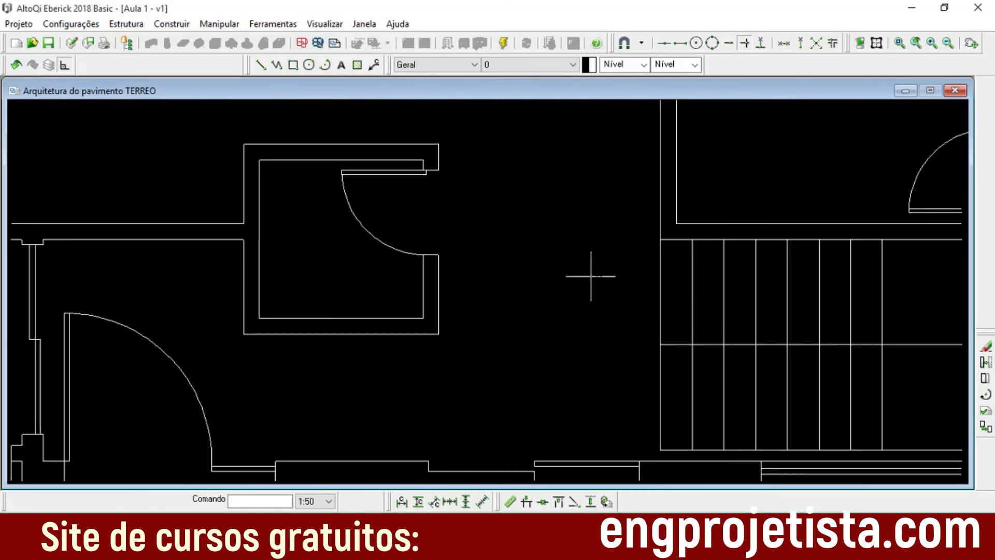
scroll(585, 274, "down", 3)
scroll(628, 288, "up", 1)
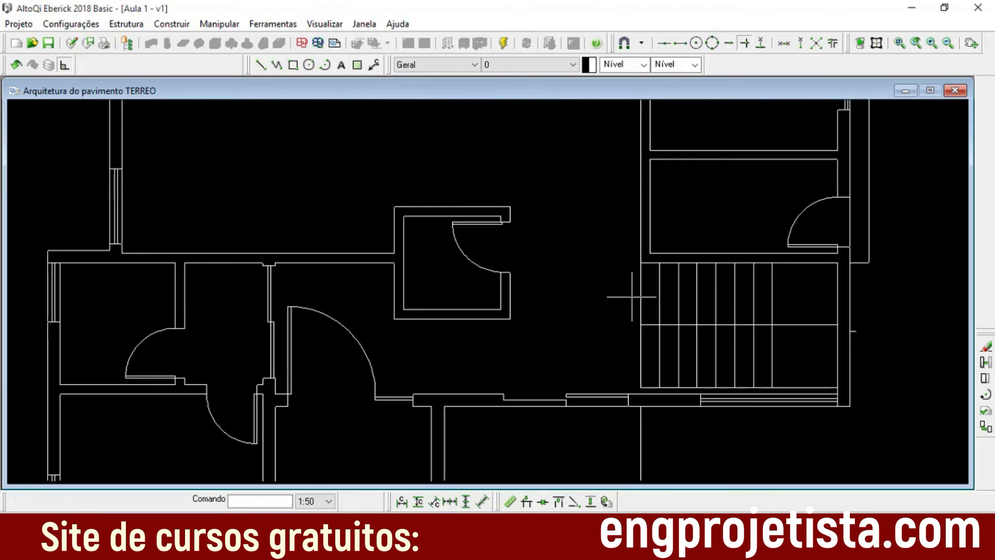
middle_click_drag(546, 353, 708, 218)
scroll(707, 218, "up", 1)
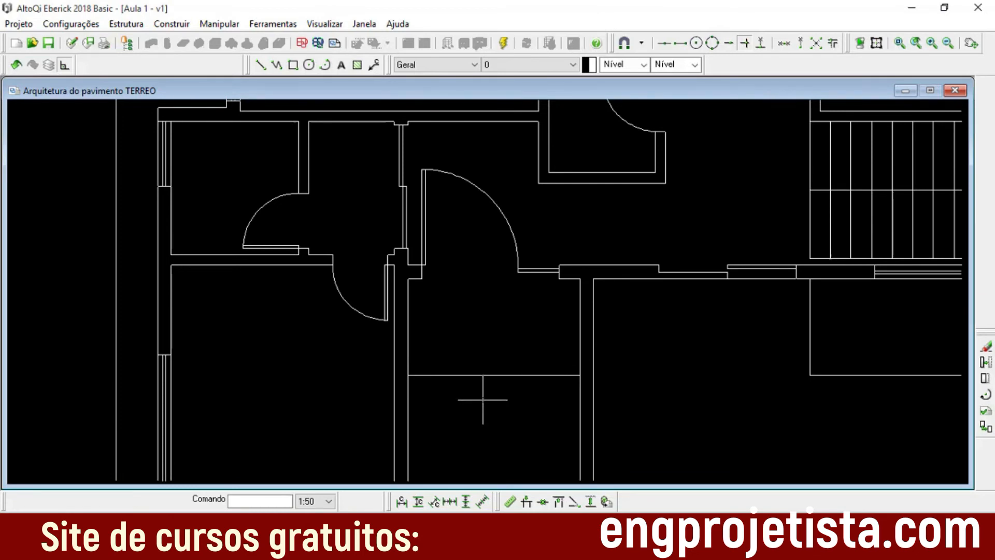
scroll(474, 397, "down", 3)
middle_click_drag(615, 275, 610, 282)
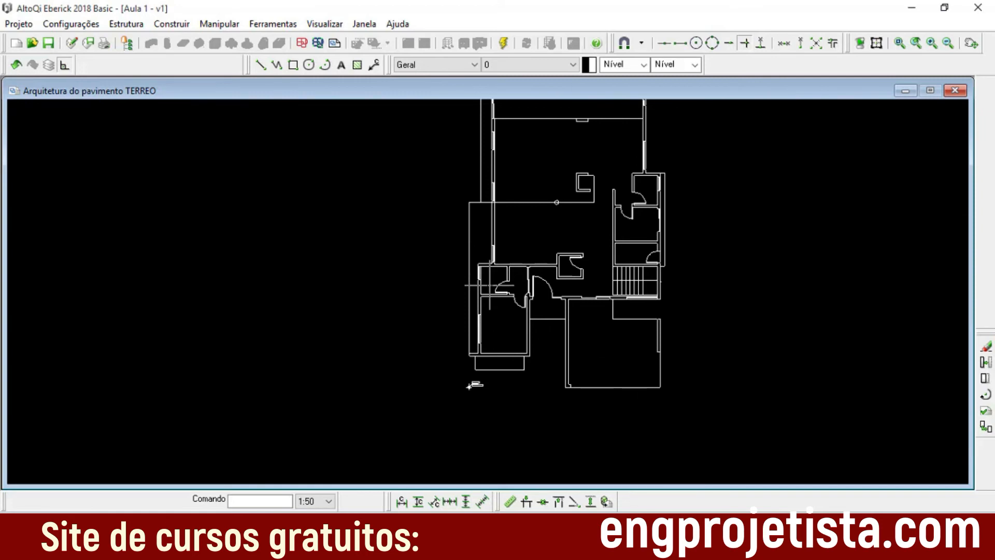
Step: Close the TERREO drawing and view the SUPERIOR floor's Arquitetura drawing with its origin, closing it again
left_click(954, 90)
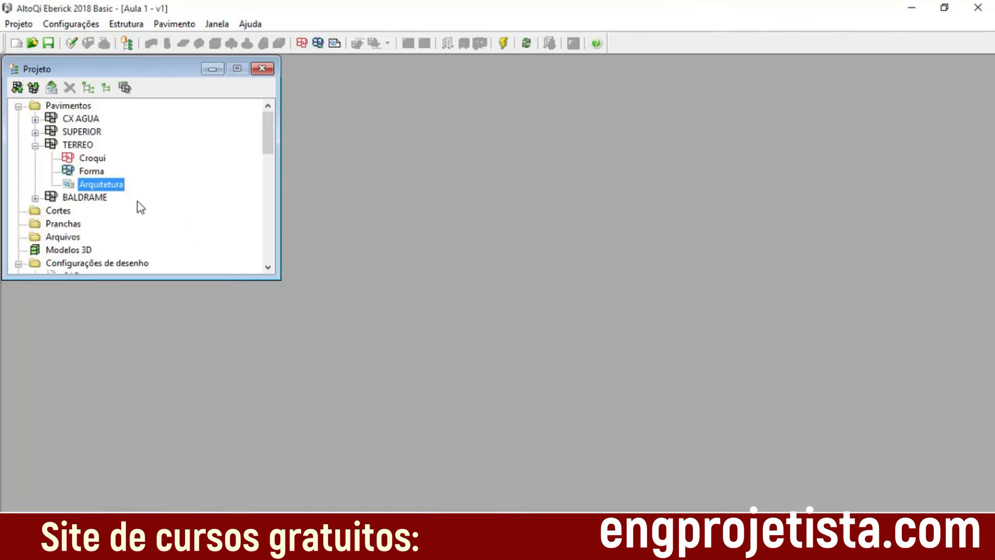
left_click(35, 132)
double_click(101, 172)
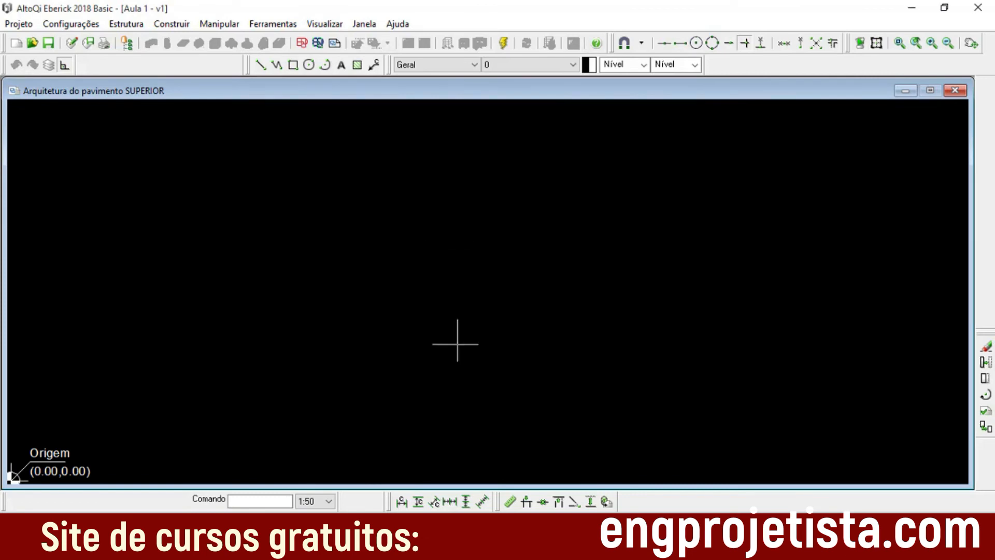
left_click(954, 91)
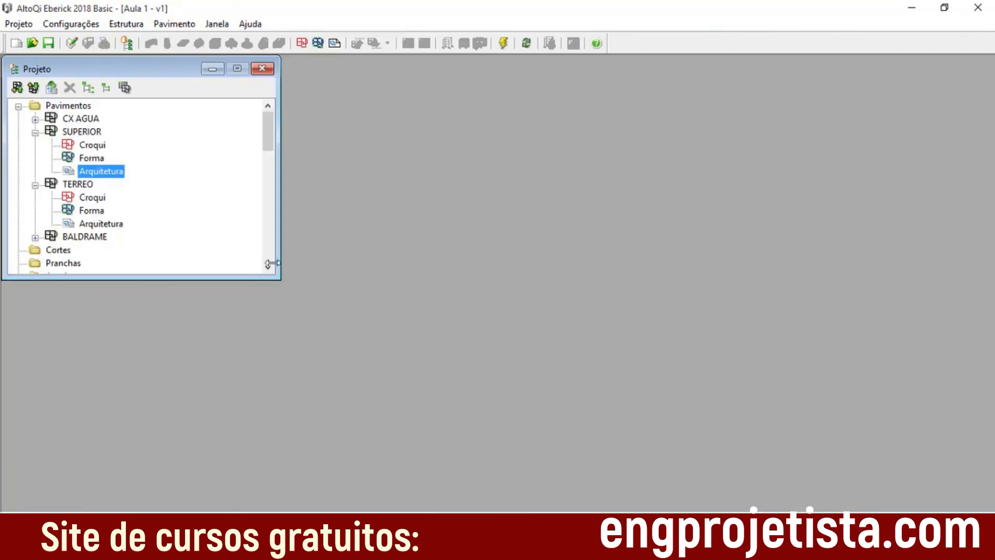
Step: Reopen the TERREO floor's Arquitetura drawing and look up the drawing tools that position the origin
double_click(99, 224)
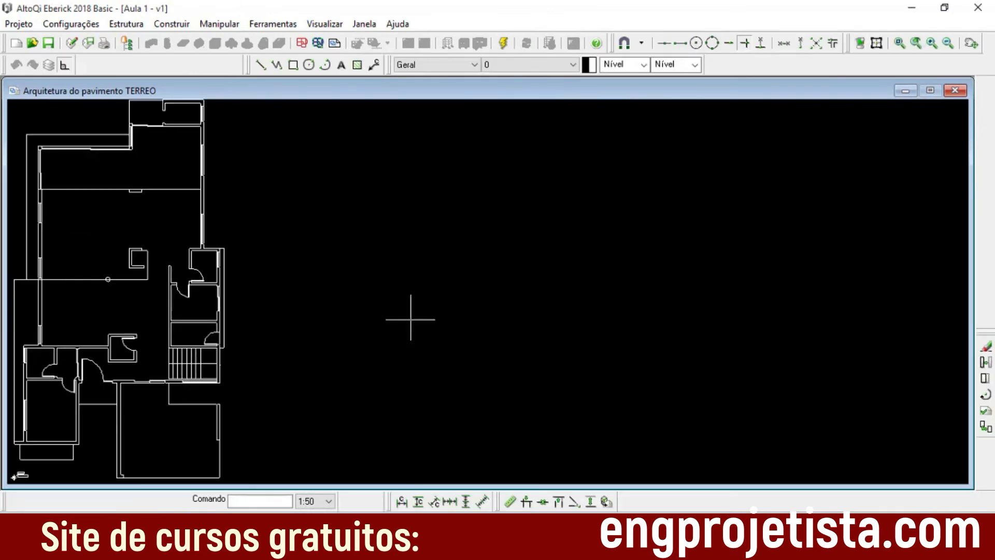
mouse_move(202, 313)
middle_mouse_down()
mouse_move(506, 294)
mouse_move(513, 283)
middle_mouse_up()
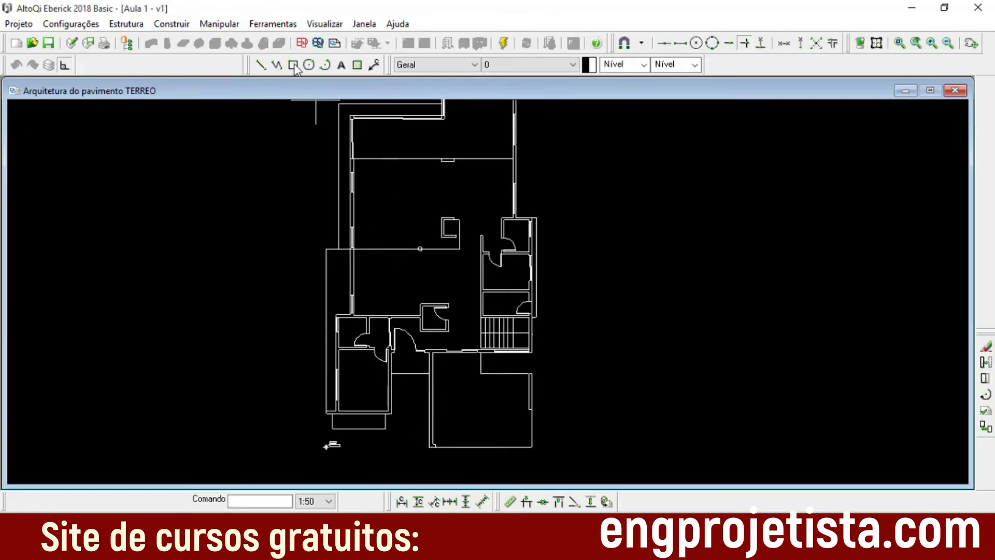
left_click(280, 25)
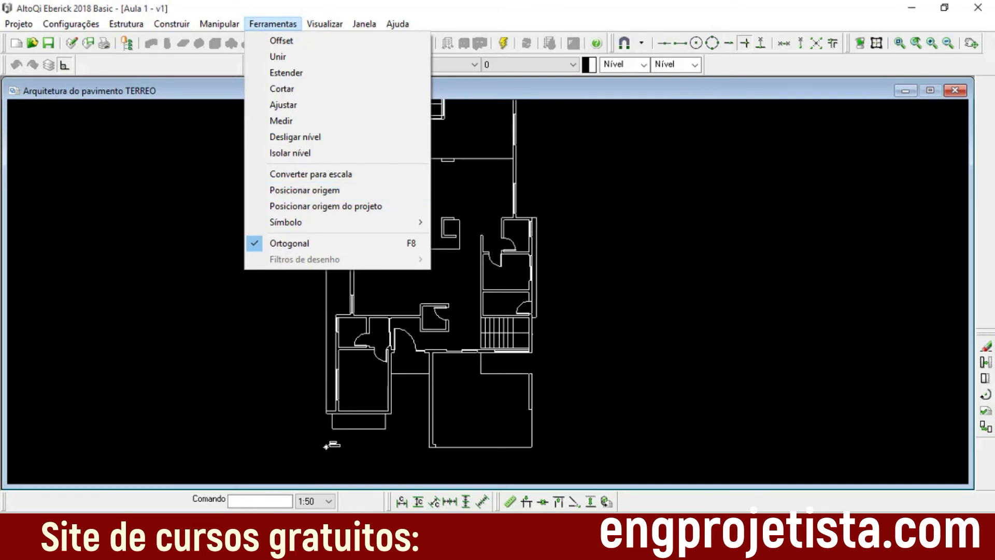
Step: Switch to AutoCAD's Arquitetura limpa drawing and delete the leftover horizontal dimension below the ground floor plan's dashed front projection
left_click(590, 548)
left_click(518, 456)
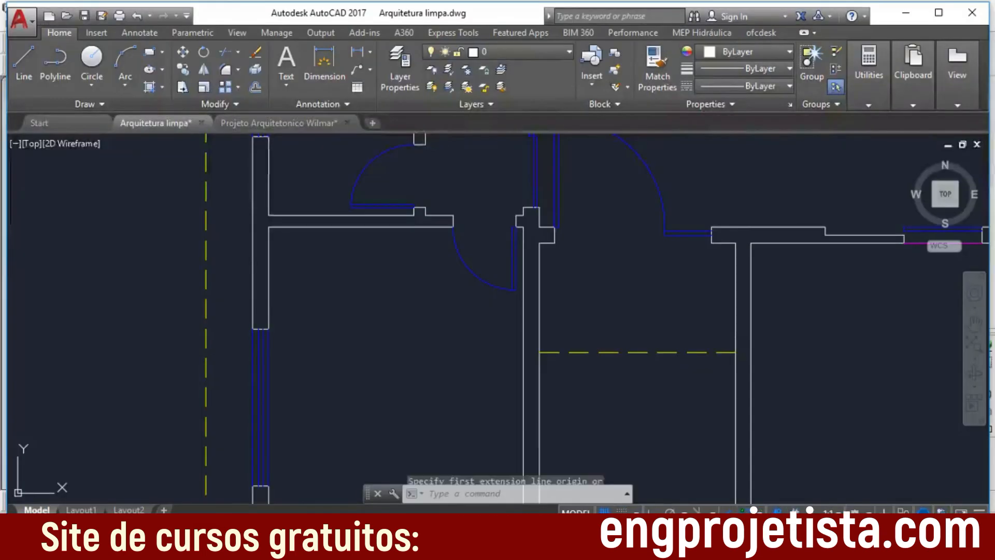
key("Escape")
scroll(633, 344, "down", 4)
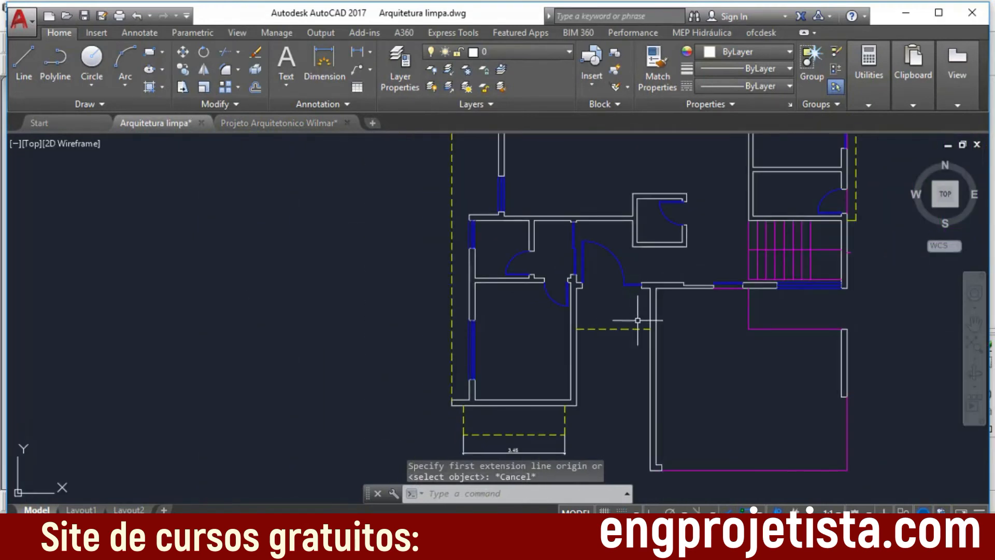
middle_click_drag(732, 391, 653, 300)
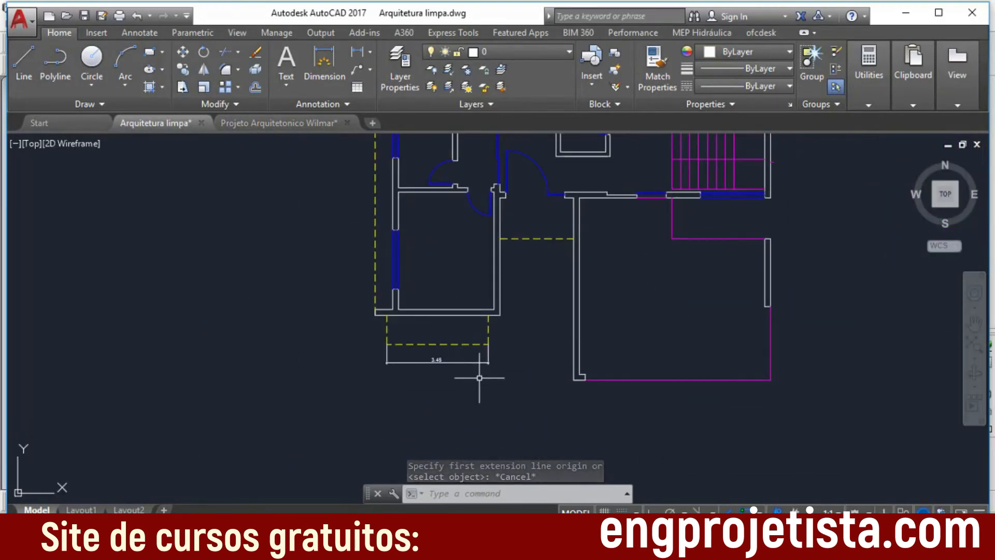
scroll(515, 363, "up", 1)
left_click(515, 364)
left_click(331, 346)
key("Delete")
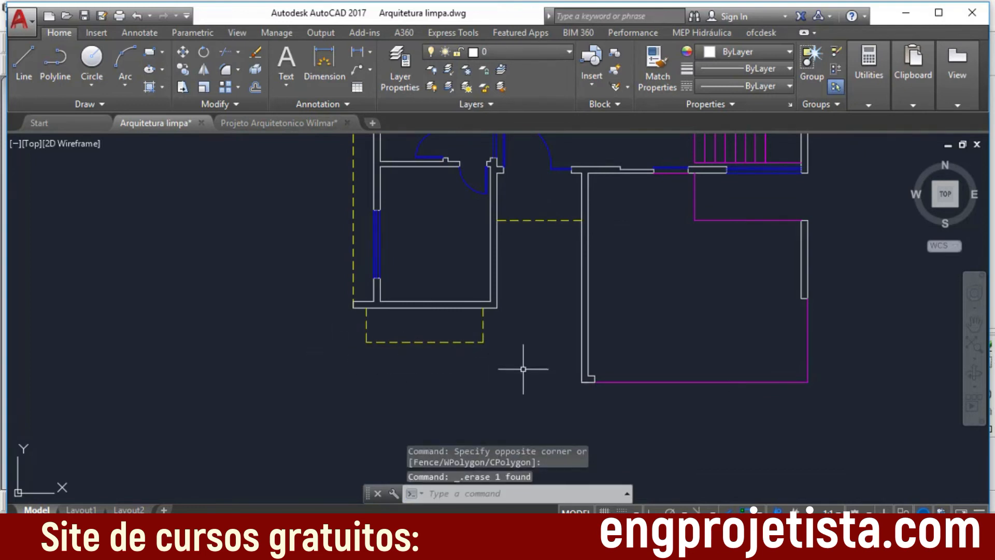
Step: Examine the outer lower-right corner of the ground floor plan's front enclosure as a possible common origin point
scroll(553, 344, "down", 4)
middle_click_drag(656, 342, 503, 337)
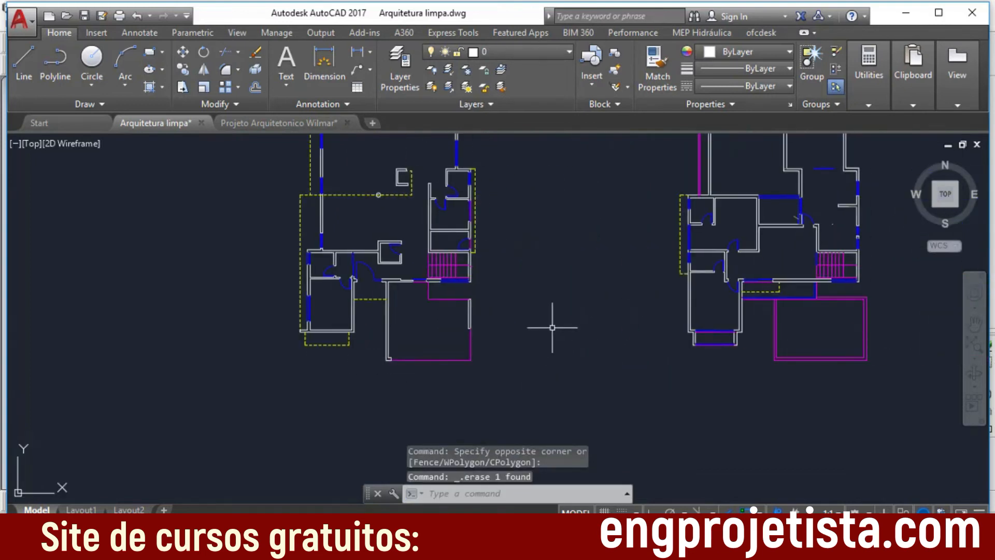
middle_click_drag(565, 349, 459, 322)
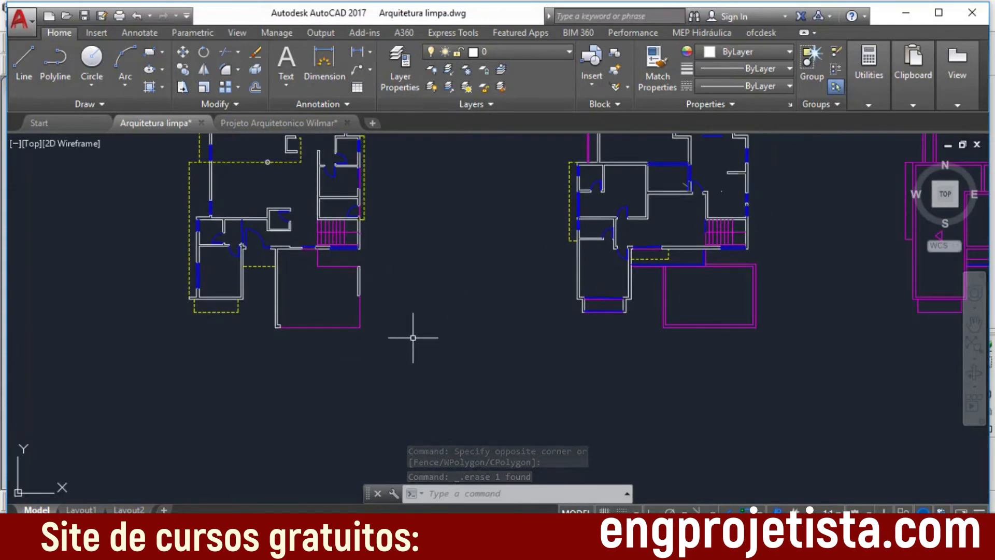
scroll(362, 363, "up", 5)
scroll(357, 321, "up", 1)
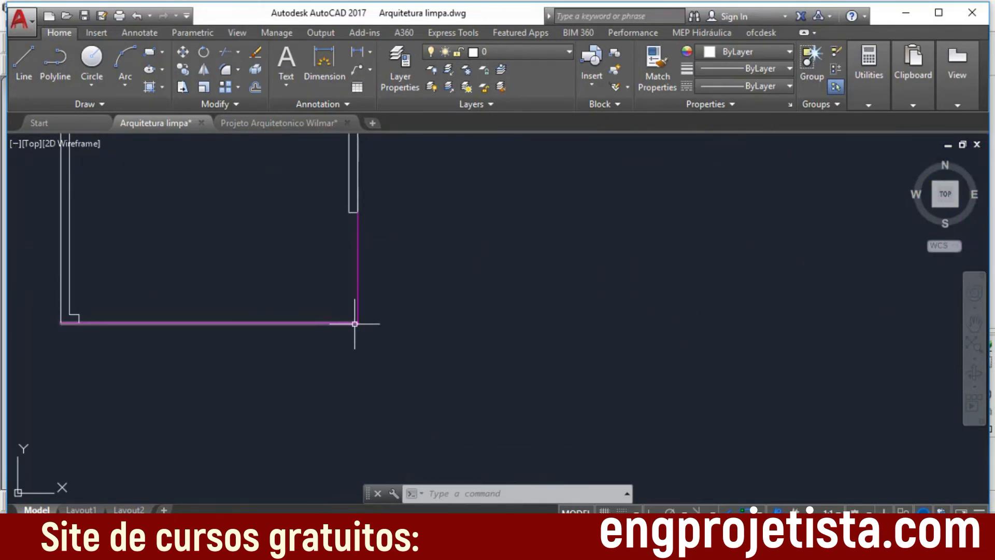
scroll(356, 322, "down", 1)
scroll(400, 337, "down", 1)
scroll(378, 322, "up", 1)
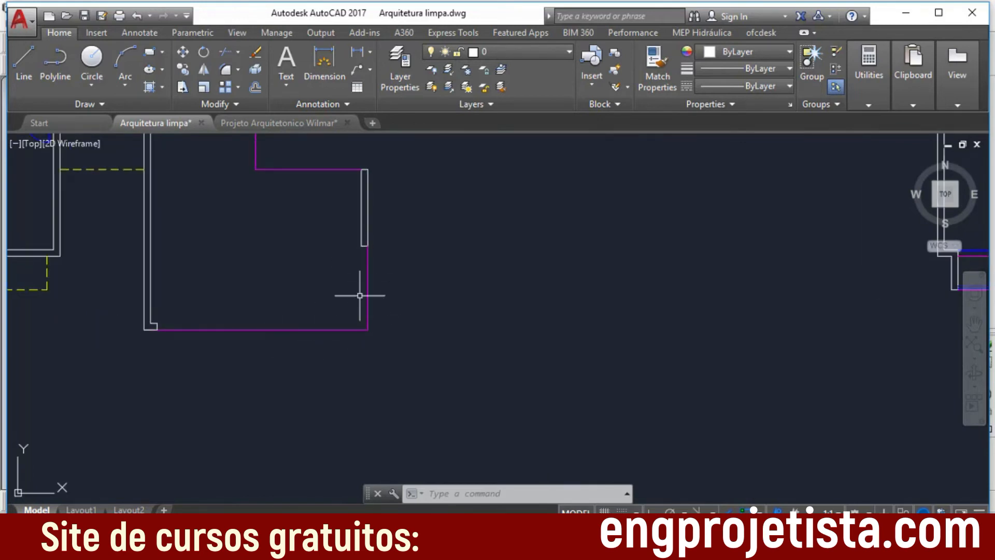
scroll(401, 329, "up", 1)
scroll(402, 329, "down", 1)
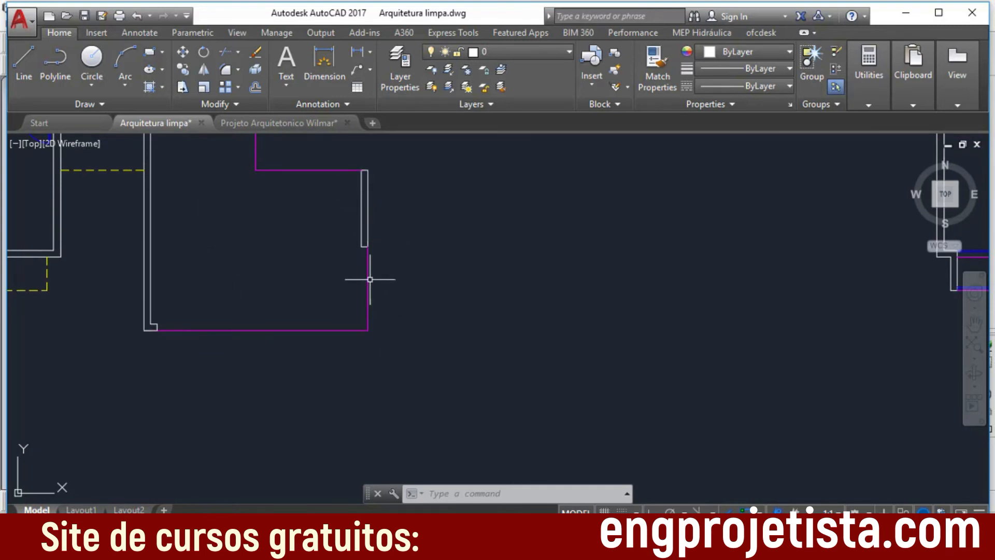
Step: Examine the matching lower-right corner of the large front rectangle on the upper floor plan and compare it with the ground floor
scroll(482, 373, "down", 1)
middle_click_drag(599, 368, 436, 363)
middle_click_drag(636, 363, 469, 355)
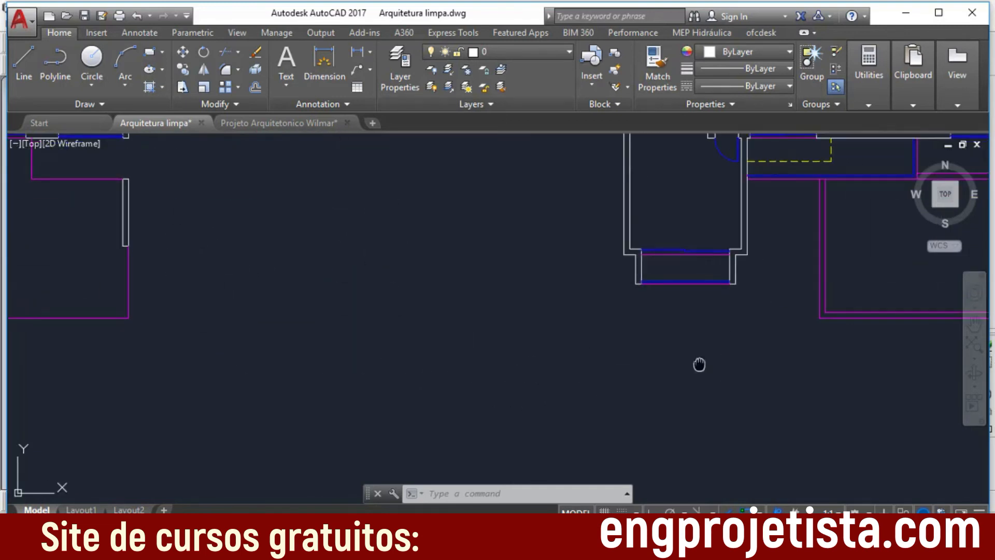
middle_click_drag(700, 362, 340, 371)
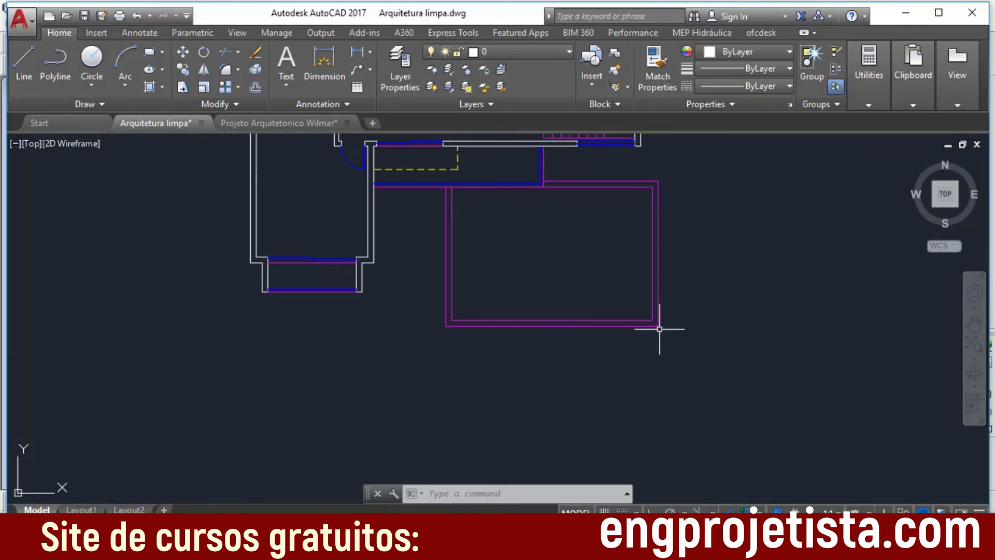
scroll(559, 387, "up", 1)
scroll(439, 396, "down", 3)
scroll(351, 380, "down", 1)
middle_click_drag(283, 380, 657, 384)
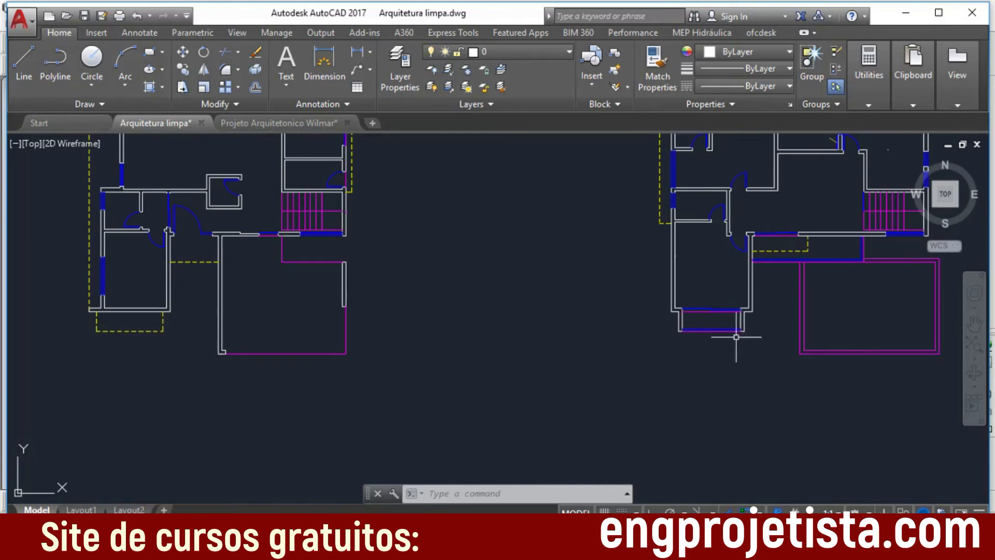
Step: Examine the same lower-right corner of the large front rectangle on the third plan, comparing it with the upper floor plan
middle_click_drag(714, 329, 356, 332)
middle_click_drag(479, 353, 290, 353)
scroll(760, 322, "up", 2)
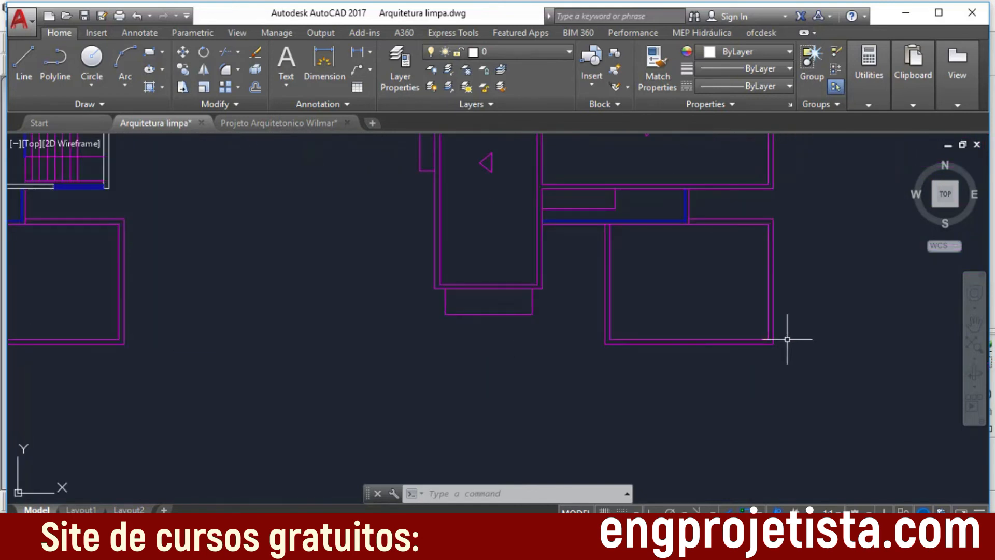
scroll(780, 345, "up", 1)
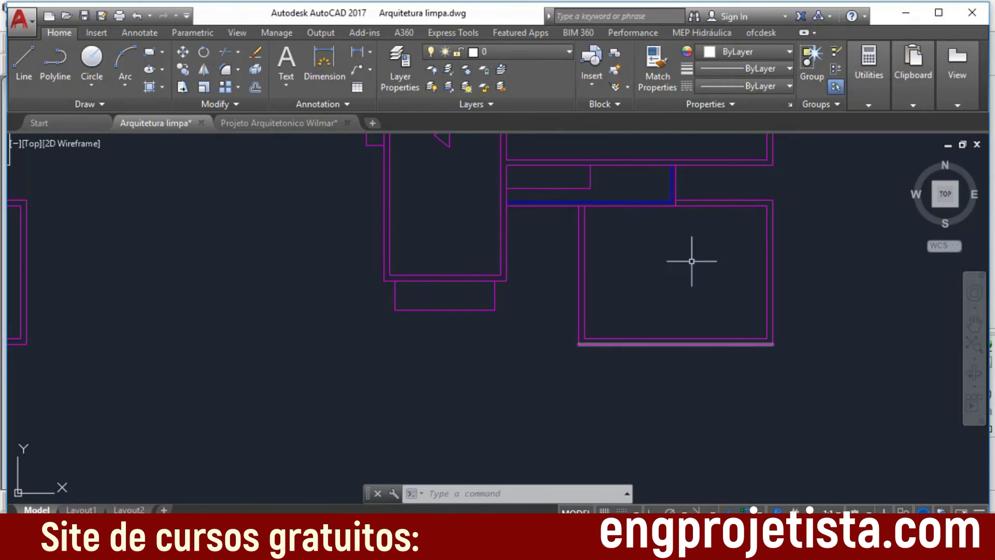
scroll(689, 277, "down", 1)
middle_click_drag(626, 294, 787, 358)
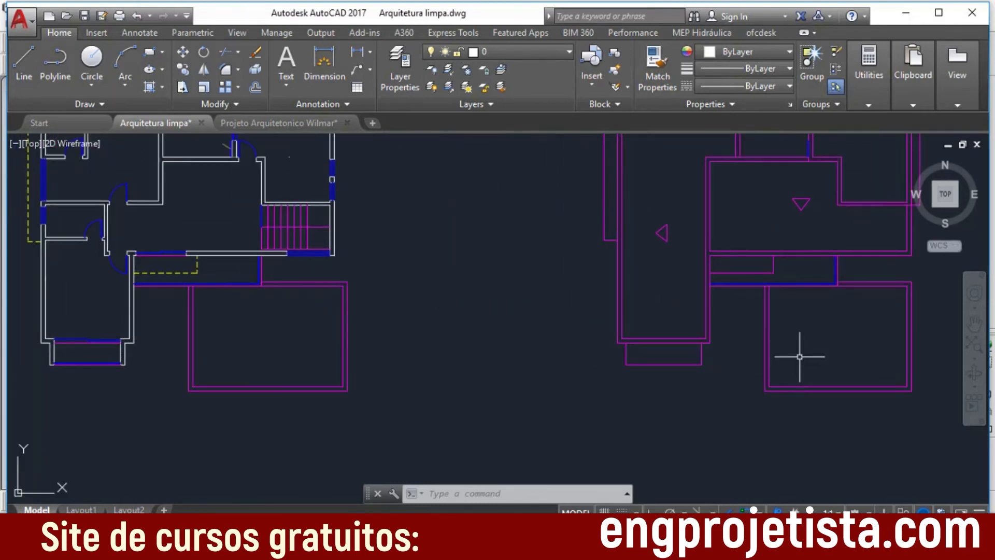
middle_click_drag(773, 285, 731, 371)
middle_click_drag(781, 407, 655, 285)
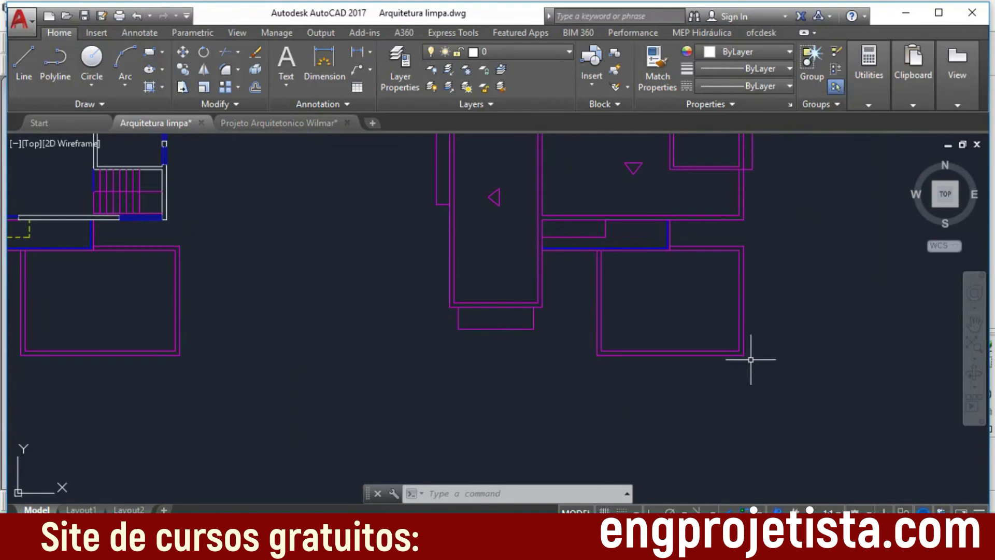
scroll(744, 357, "up", 1)
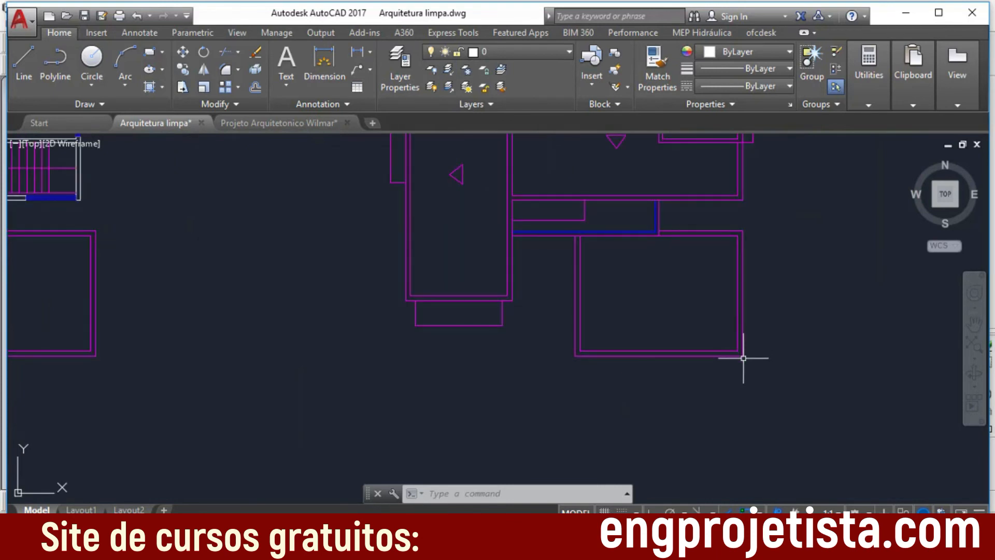
scroll(466, 384, "up", 5)
Step: Examine the lower-left corner of the small front projection on the third plan as an alternative common reference point
middle_click_drag(489, 387, 797, 368)
scroll(759, 375, "down", 3)
scroll(682, 380, "up", 1)
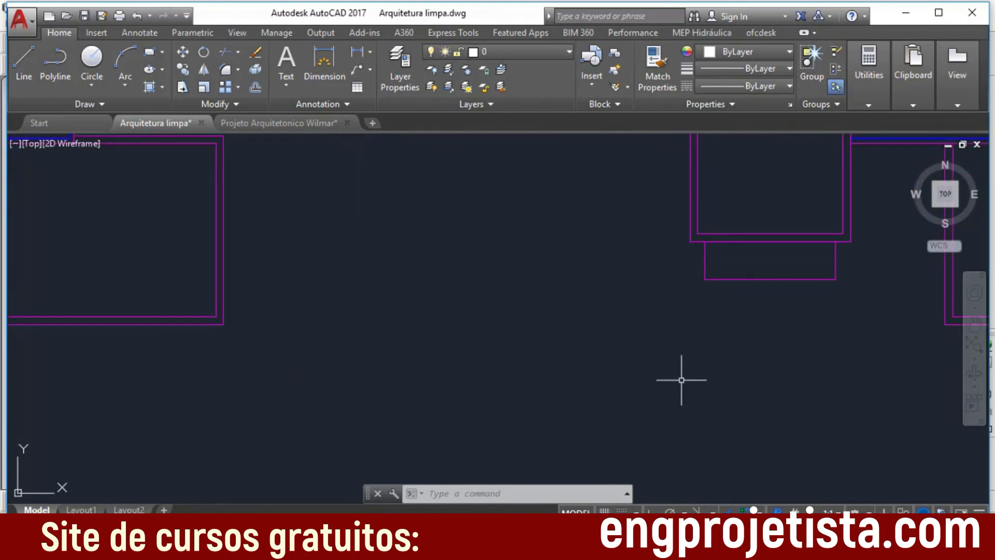
scroll(675, 326, "down", 1)
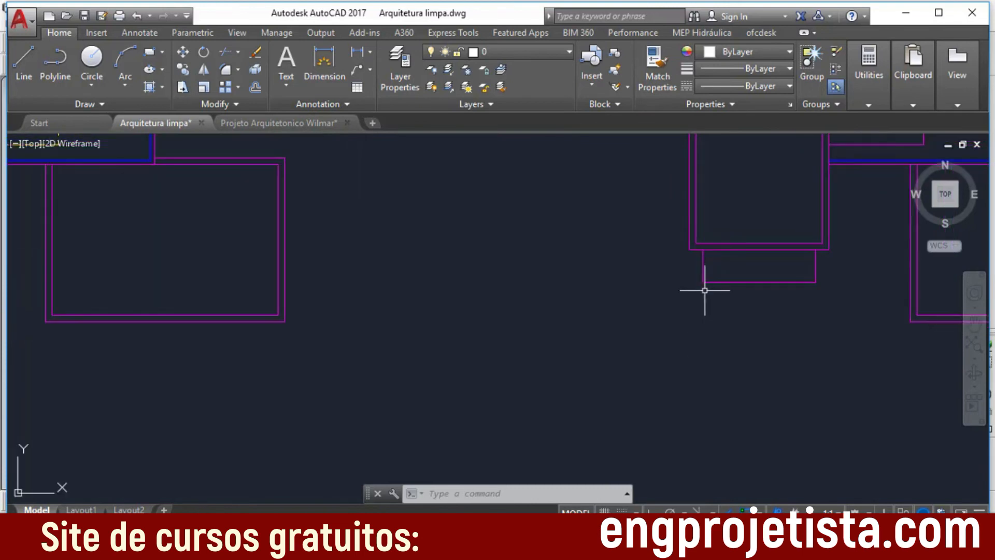
scroll(704, 290, "down", 4)
scroll(708, 329, "up", 1)
middle_click_drag(656, 360, 737, 337)
scroll(817, 270, "up", 1)
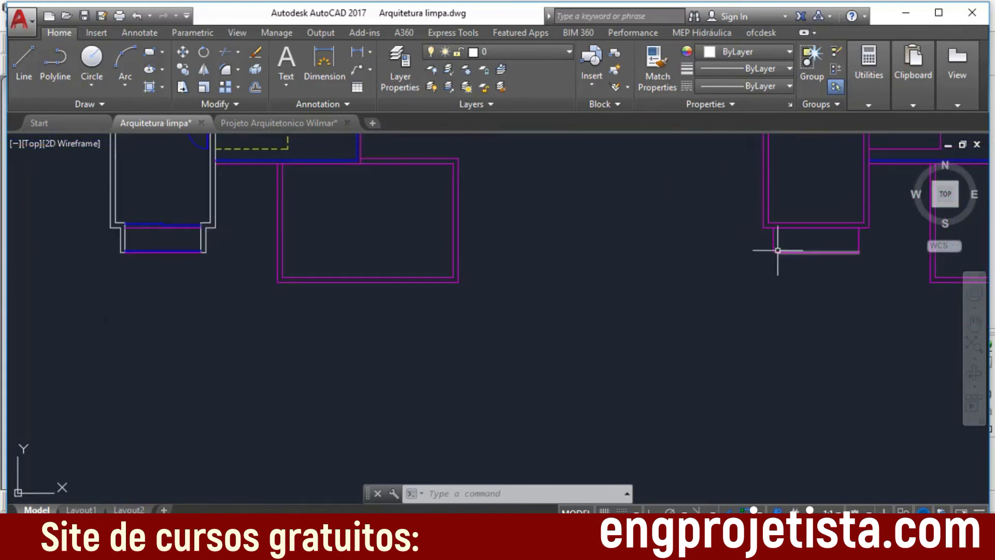
mouse_move(773, 252)
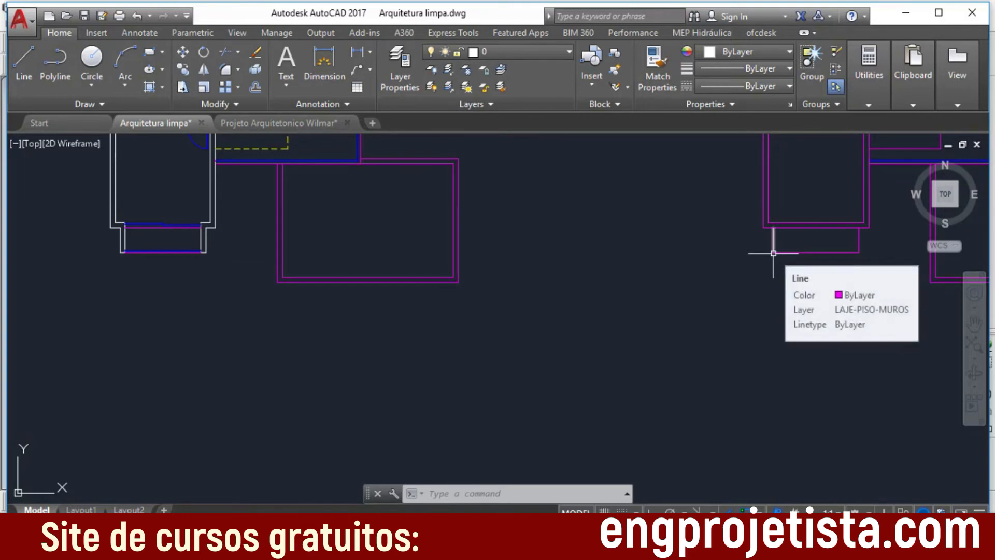
Step: Examine the lower-left corner of the small front projection on the ground floor plan and compare it with the other plans
scroll(290, 362, "up", 3)
middle_click_drag(264, 364, 758, 387)
scroll(718, 342, "up", 1)
scroll(502, 203, "up", 5)
scroll(539, 210, "up", 1)
scroll(538, 208, "up", 1)
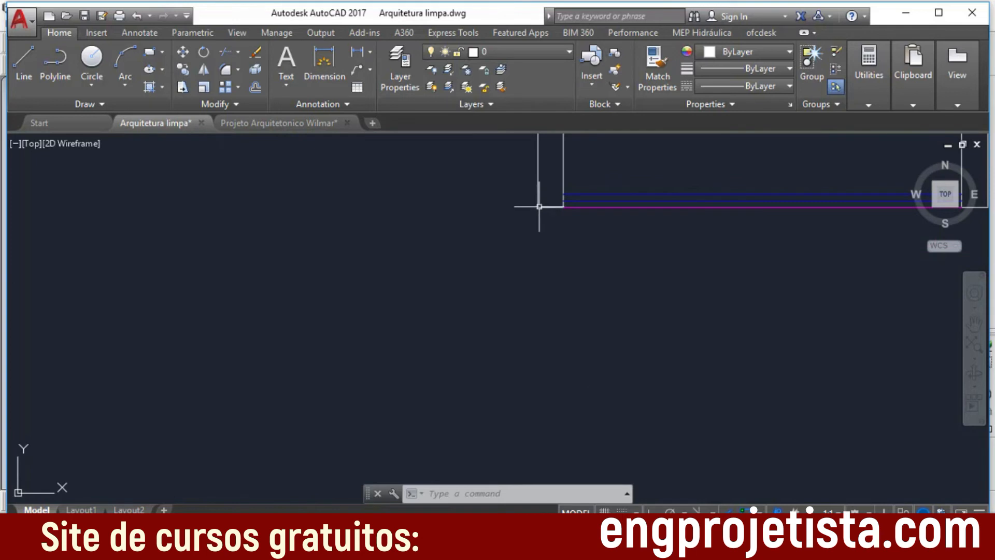
scroll(554, 316, "down", 3)
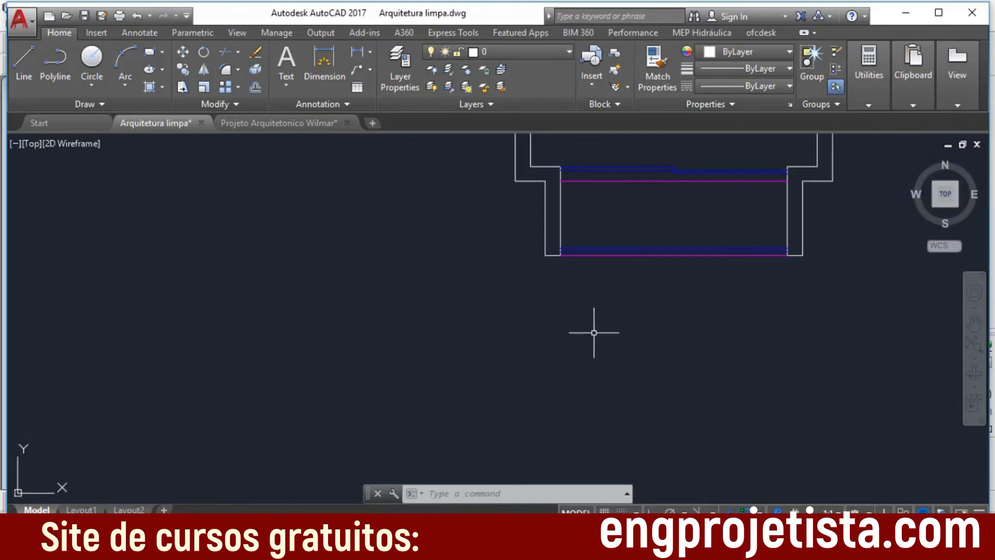
middle_click_drag(363, 343, 841, 337)
middle_click_drag(379, 325, 749, 500)
scroll(516, 322, "down", 3)
scroll(516, 322, "up", 1)
middle_click_drag(329, 302, 773, 309)
middle_click_drag(381, 330, 646, 229)
middle_click_drag(381, 266, 989, 331)
middle_click_drag(613, 289, 650, 329)
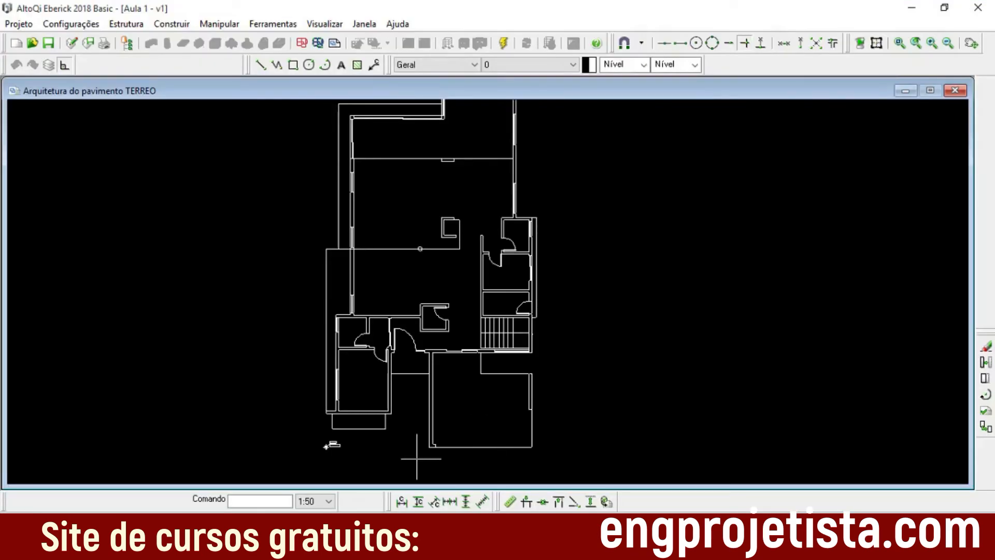
Step: Switch to Eberick and position the TERREO drawing's origin at the lower-left corner of the small front projection
scroll(367, 399, "up", 5)
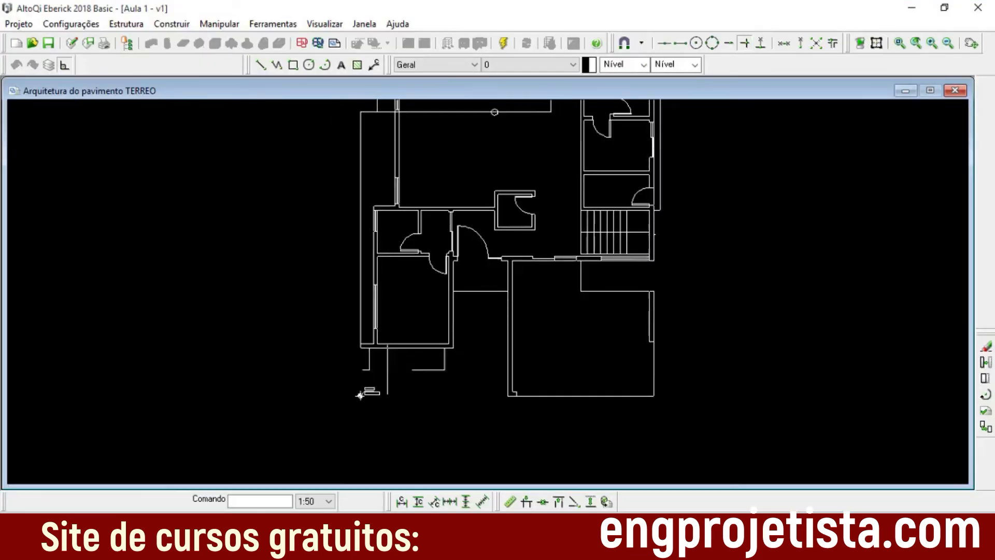
scroll(349, 347, "up", 3)
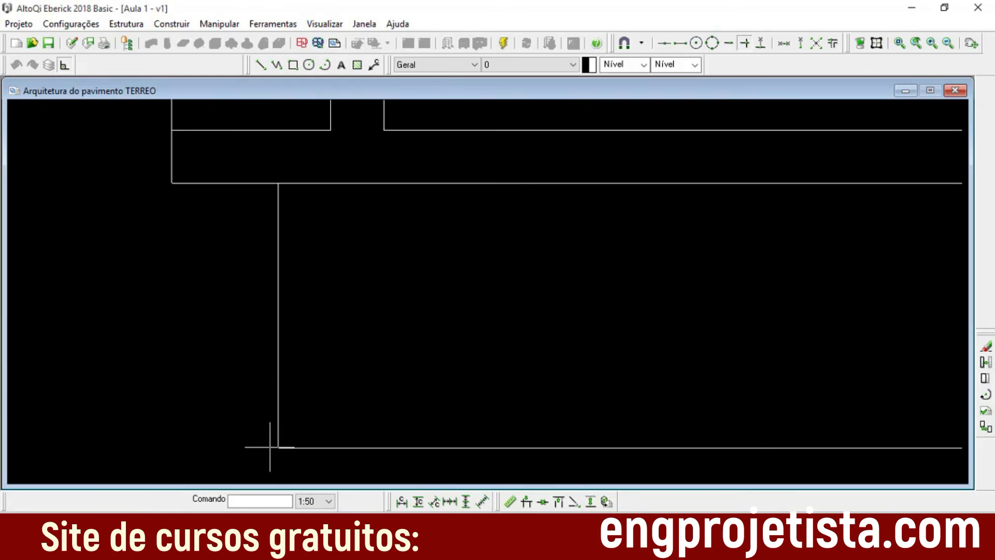
mouse_move(368, 385)
middle_mouse_down()
mouse_move(441, 347)
mouse_move(421, 342)
middle_mouse_up()
scroll(417, 356, "up", 1)
scroll(418, 355, "down", 3)
scroll(441, 346, "up", 4)
scroll(420, 342, "up", 3)
scroll(424, 373, "down", 7)
scroll(467, 383, "down", 1)
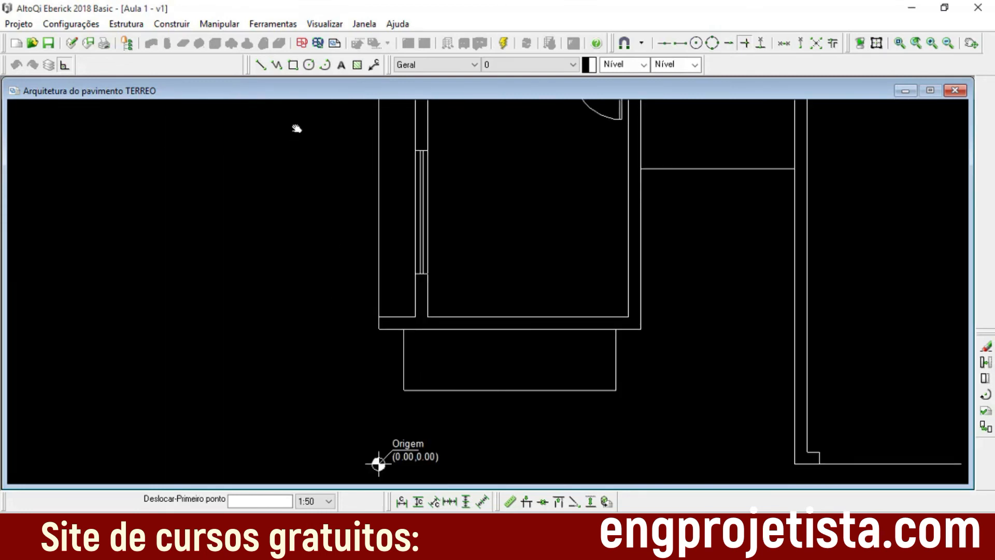
left_click(280, 25)
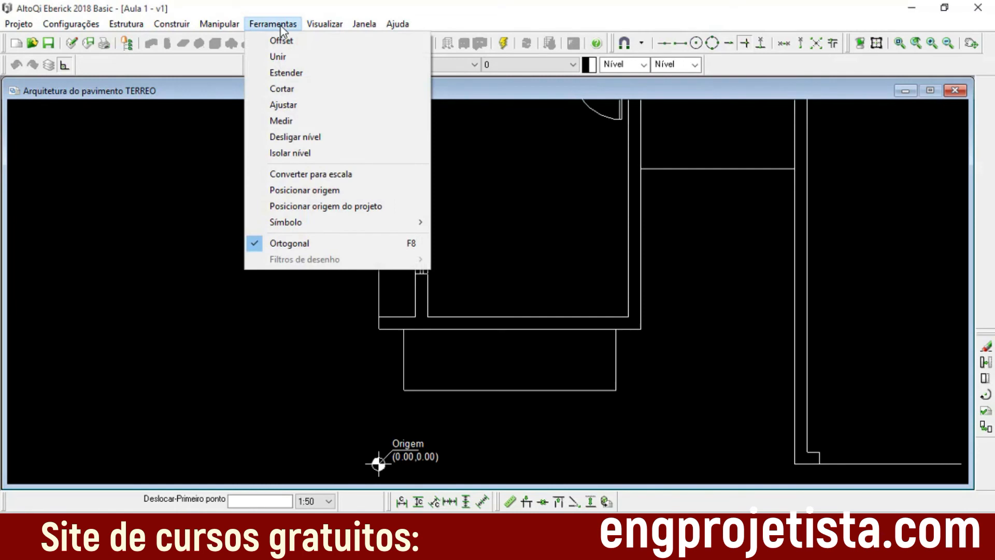
left_click(338, 190)
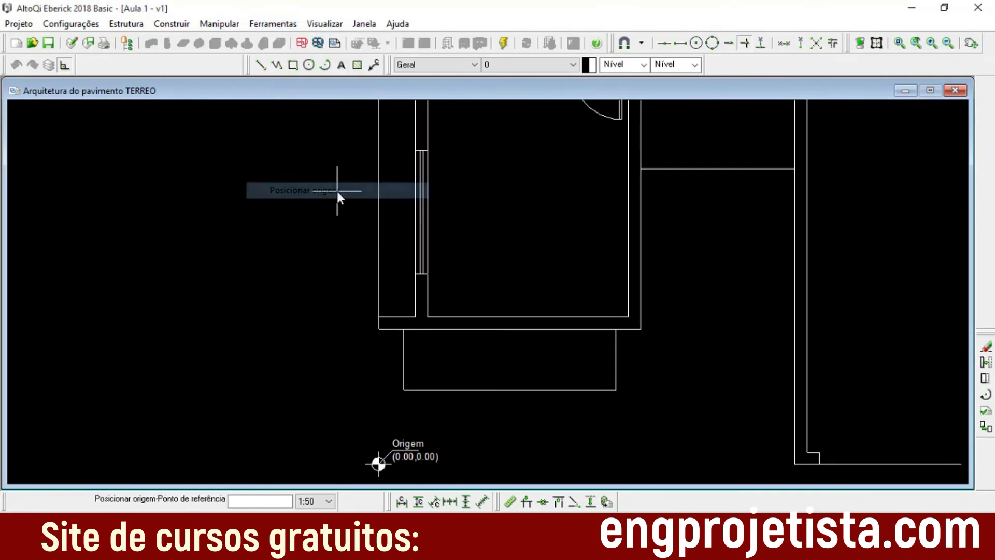
left_click(404, 390)
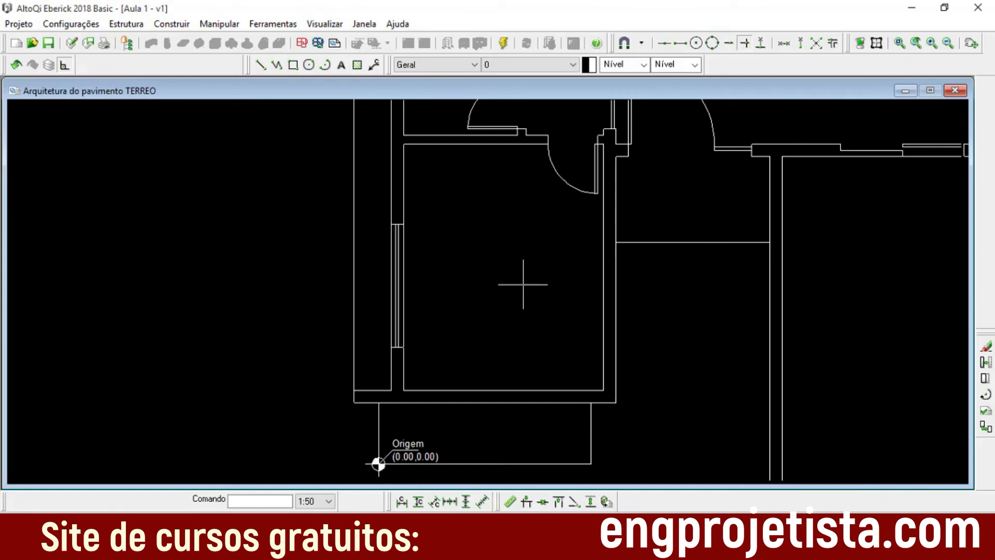
scroll(588, 307, "down", 1)
scroll(588, 308, "down", 2)
middle_click_drag(580, 300, 488, 362)
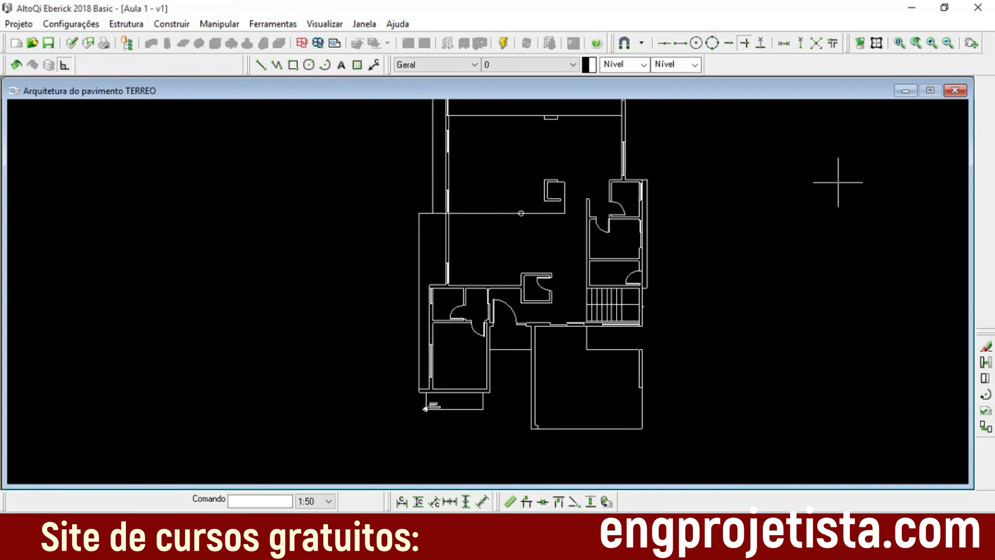
left_click(19, 24)
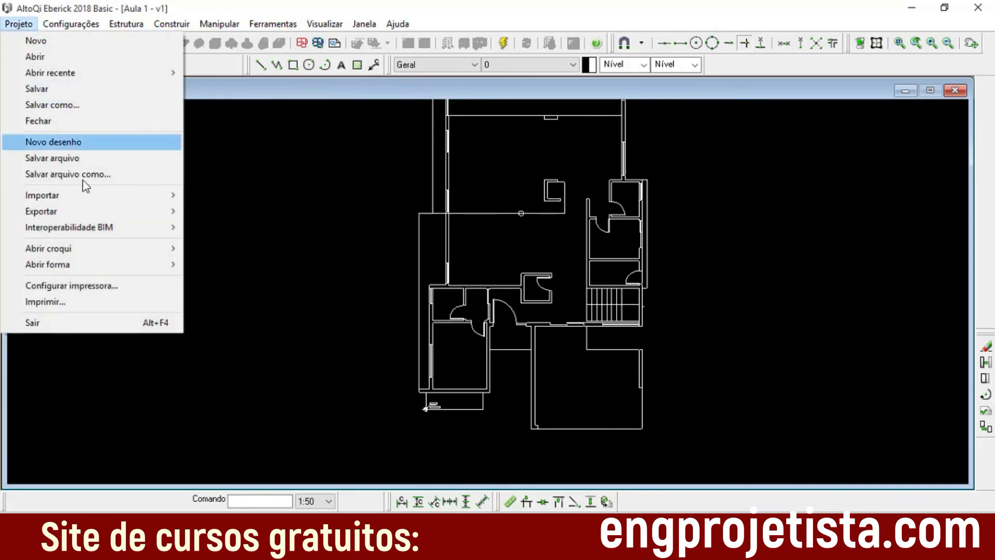
mouse_move(96, 199)
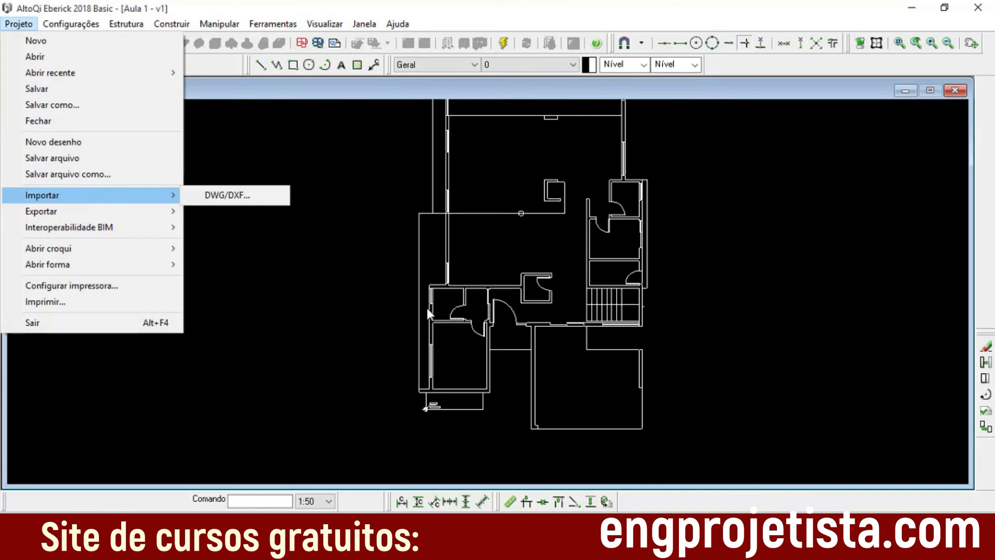
key("Escape")
key("Escape")
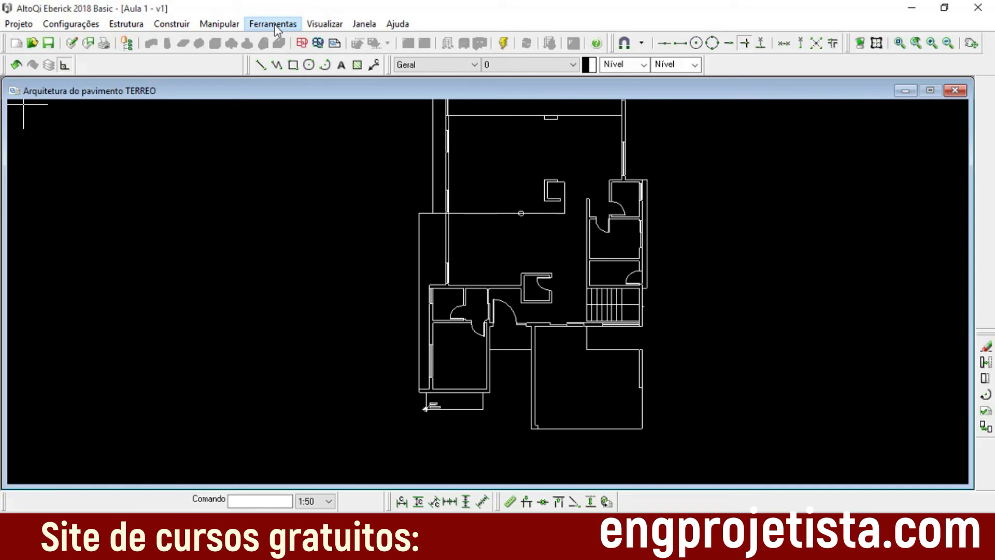
left_click(274, 26)
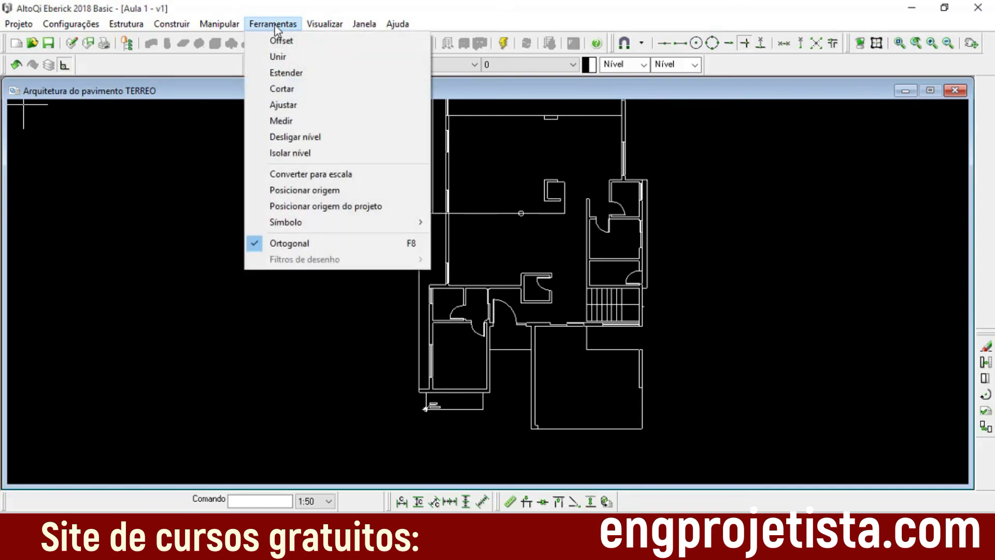
left_click(337, 175)
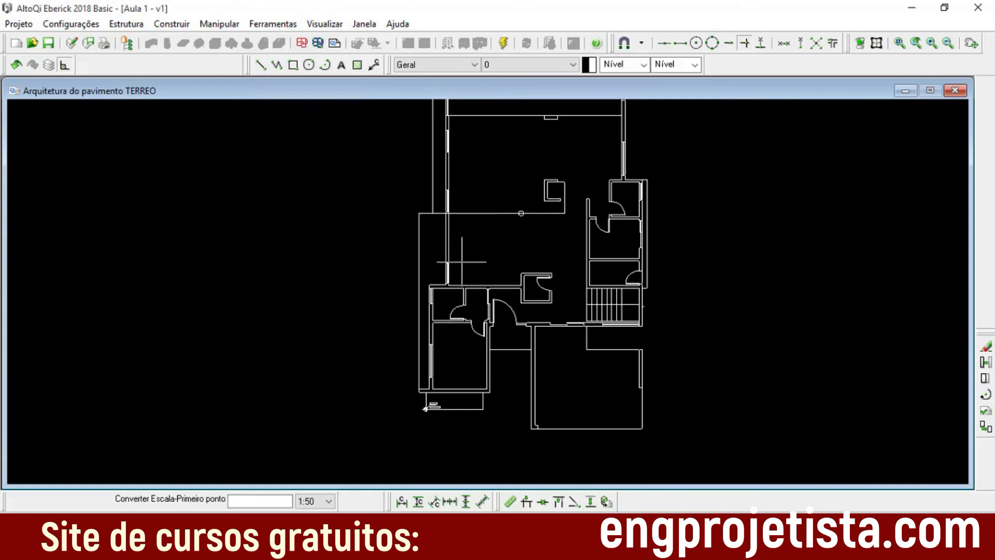
scroll(455, 264, "up", 3)
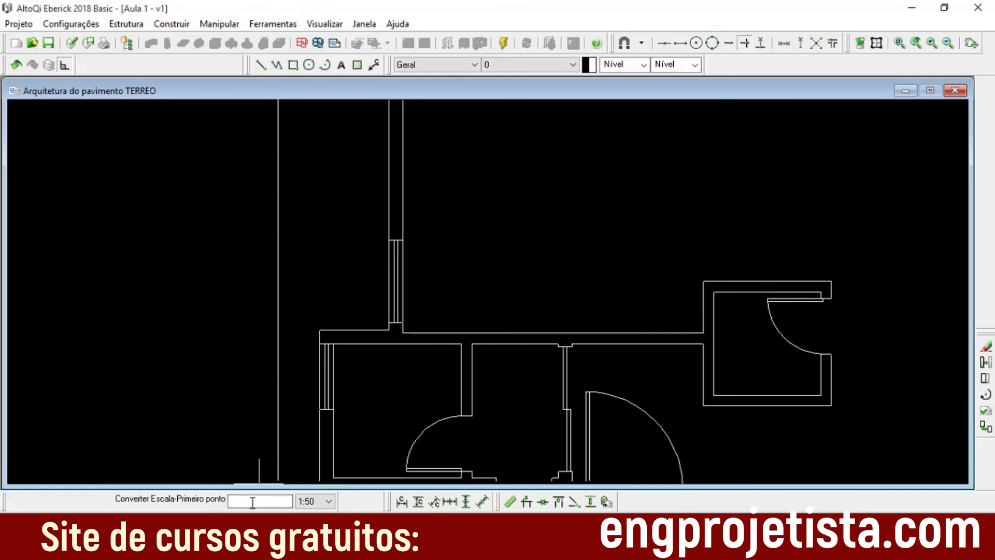
scroll(530, 288, "up", 1)
scroll(505, 303, "down", 1)
middle_click_drag(497, 340, 581, 234)
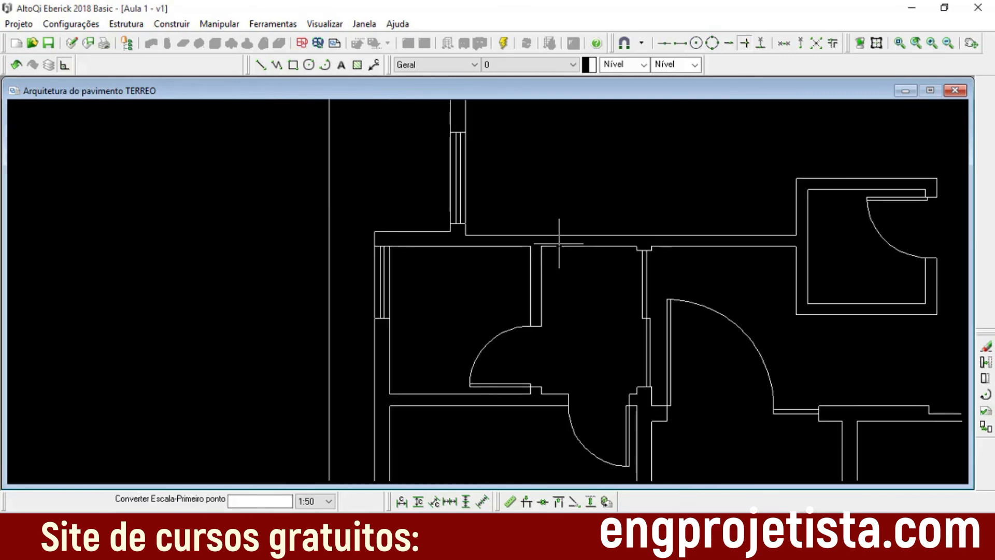
Step: Examine the ground floor plan from the small rooms down to the origin marker at the front projection's corner
scroll(562, 277, "up", 2)
middle_click_drag(550, 363, 630, 189)
scroll(607, 246, "down", 1)
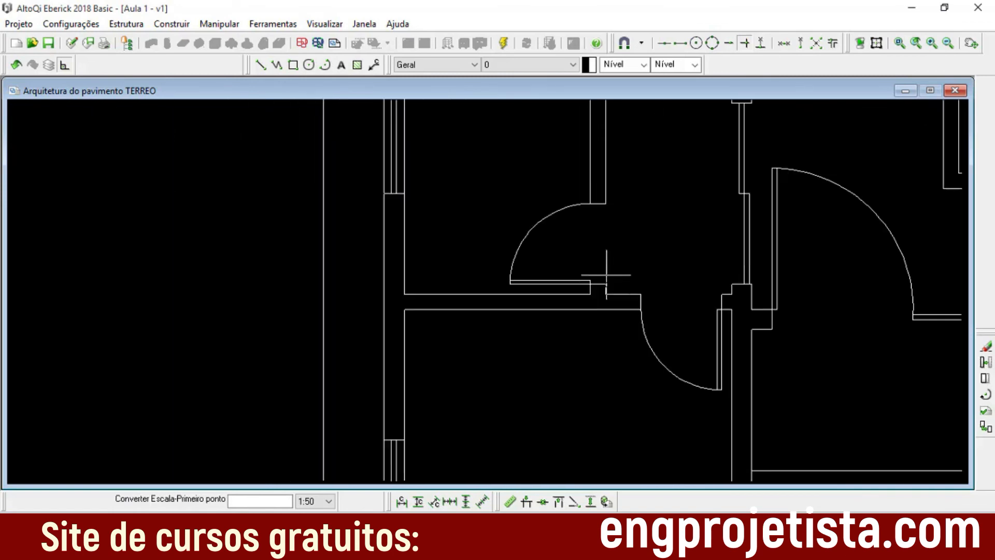
scroll(580, 301, "up", 2)
middle_click_drag(579, 357, 626, 171)
scroll(626, 171, "up", 1)
scroll(596, 257, "down", 1)
middle_click_drag(607, 232, 604, 236)
scroll(561, 282, "down", 5)
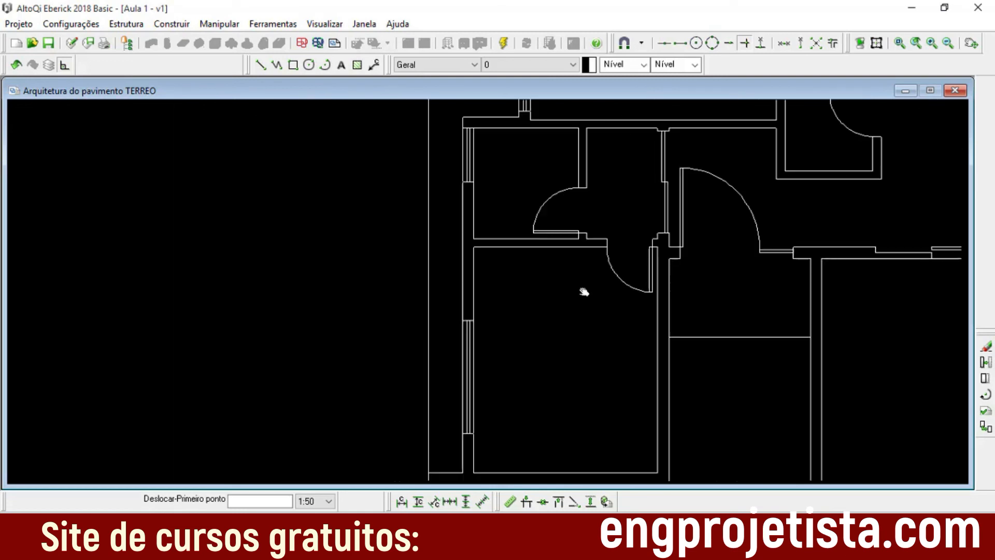
scroll(557, 381, "up", 2)
middle_click_drag(542, 393, 567, 256)
scroll(549, 340, "up", 3)
middle_click_drag(543, 341, 589, 179)
scroll(591, 189, "up", 3)
scroll(598, 280, "down", 1)
scroll(614, 292, "up", 3)
scroll(644, 345, "down", 3)
scroll(602, 357, "down", 3)
scroll(505, 396, "up", 1)
middle_click_drag(505, 397, 534, 311)
scroll(536, 310, "up", 1)
middle_click_drag(434, 394, 492, 259)
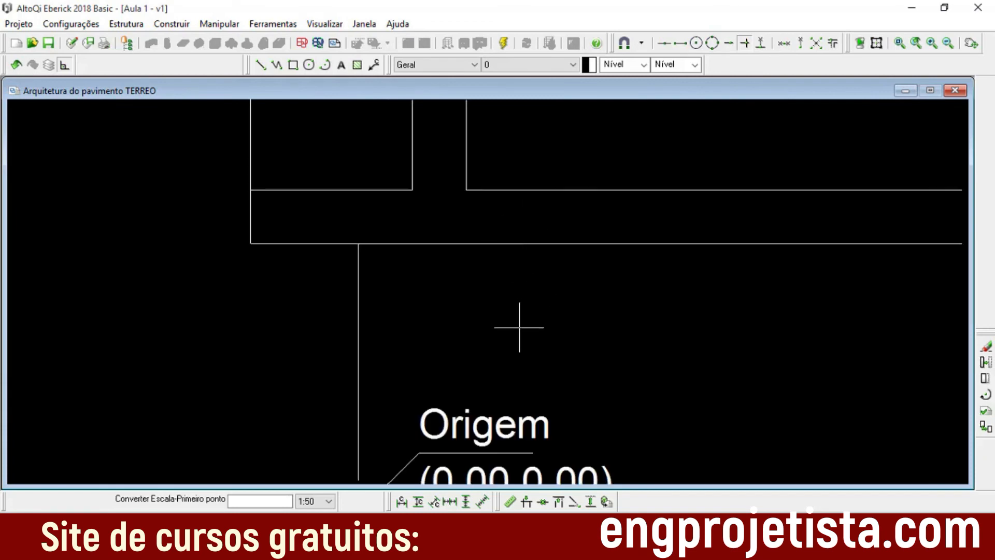
middle_click_drag(519, 328, 540, 267)
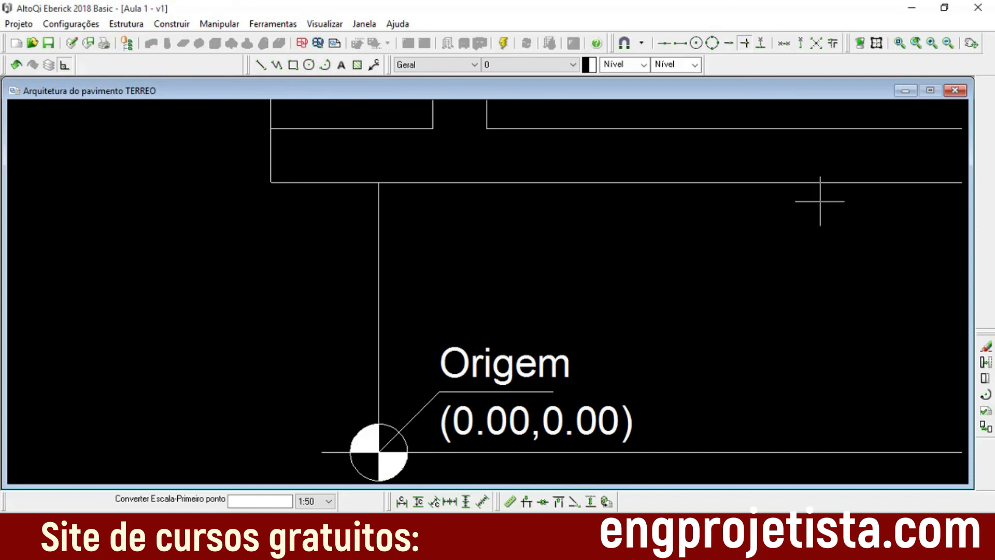
Step: Close the TERREO architecture drawing and view the SUPERIOR floor's architecture drawing
left_click(959, 94)
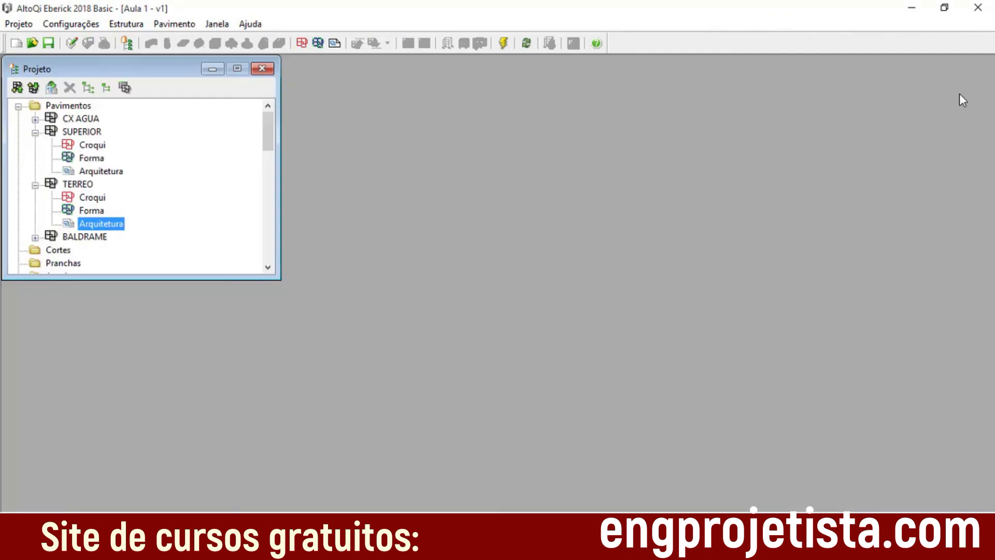
left_click(34, 185)
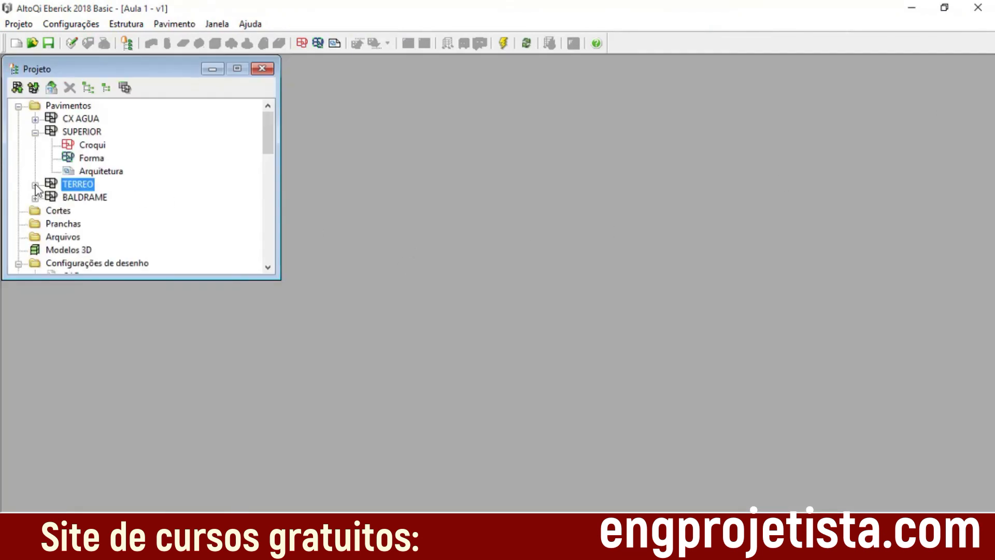
left_click(36, 133)
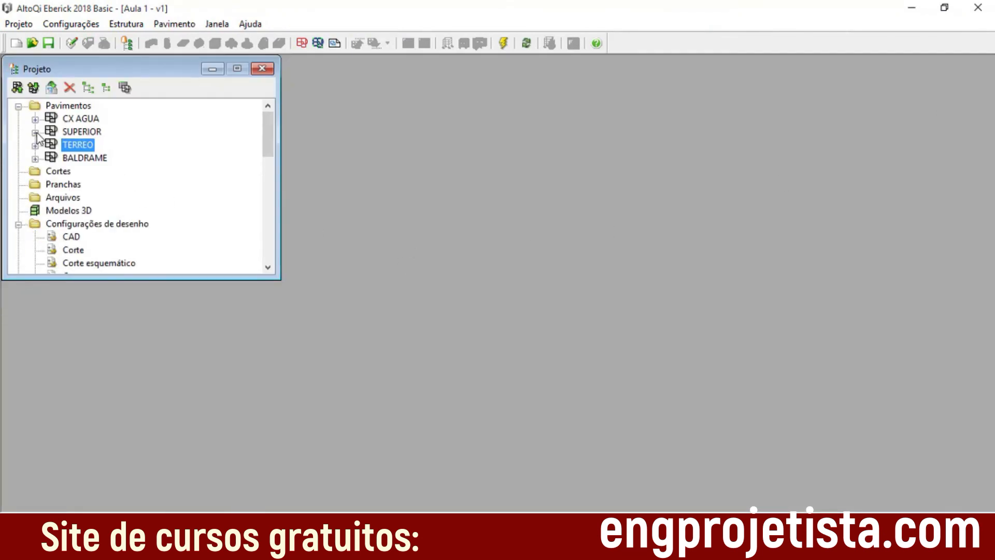
left_click(35, 133)
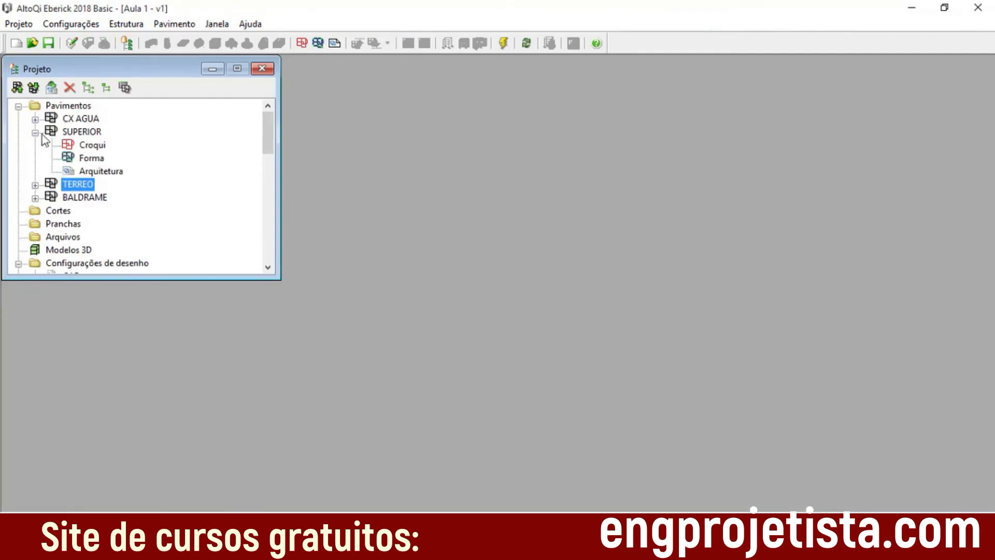
double_click(101, 171)
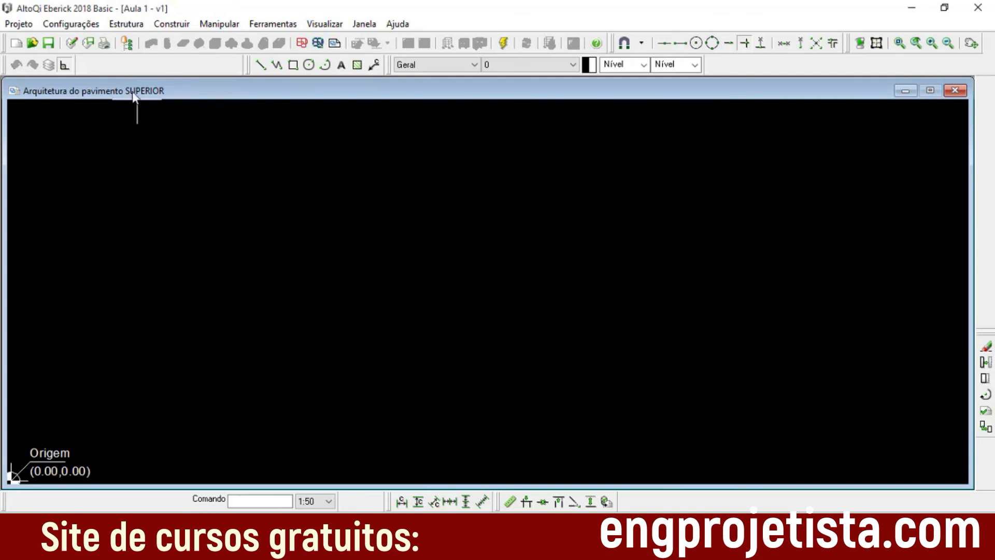
left_click(966, 96)
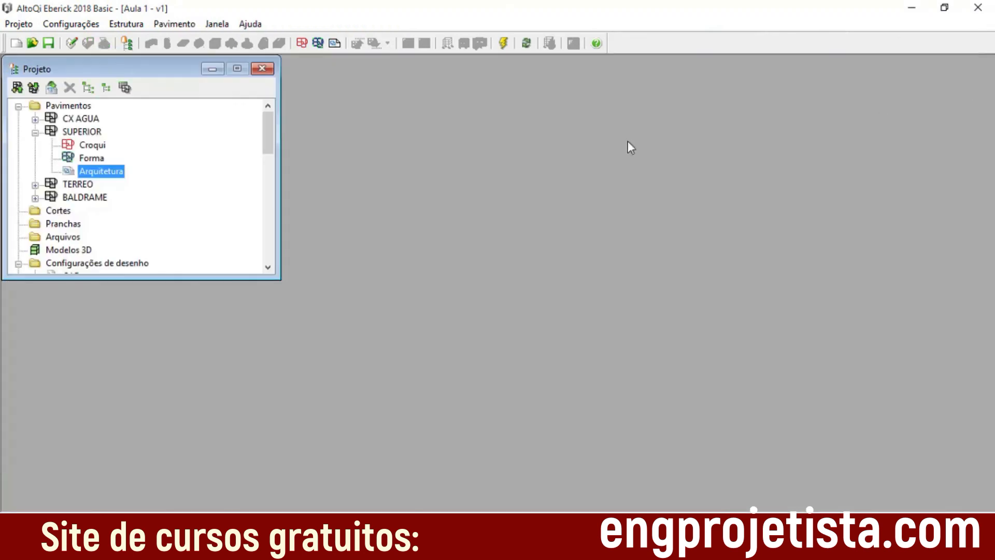
Step: View the CX AGUA floor's architecture drawing and close it
left_click(35, 133)
left_click(34, 119)
left_click(113, 159)
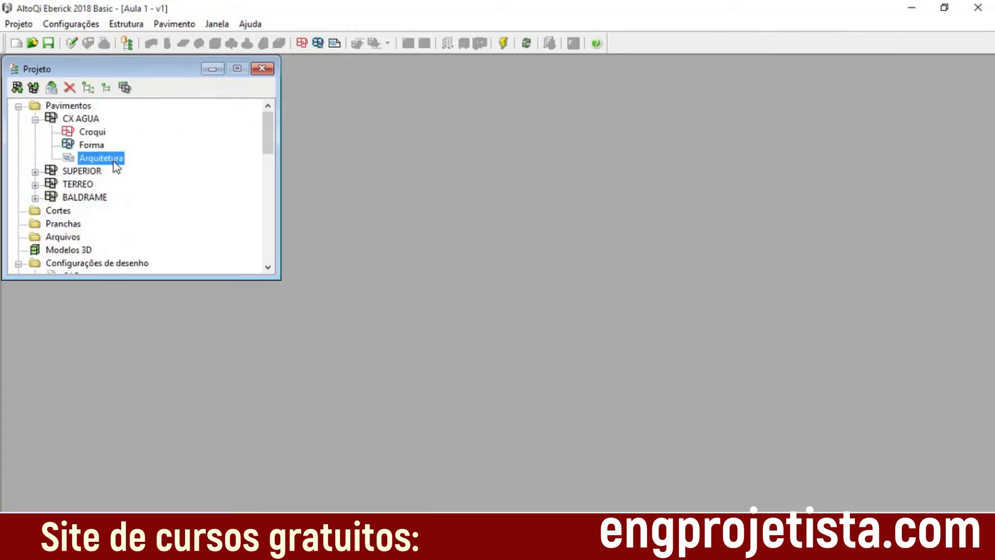
double_click(114, 160)
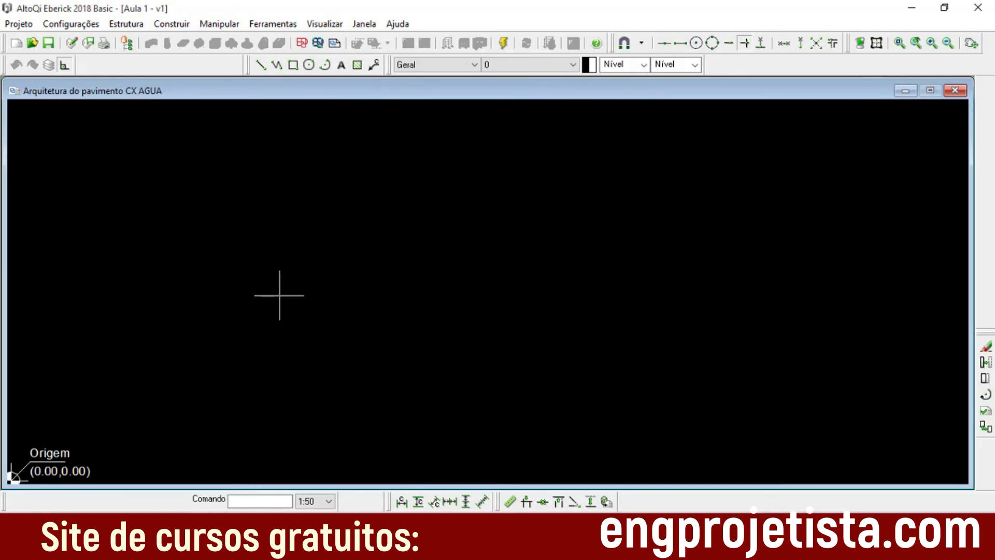
left_click(955, 90)
scroll(92, 171, "down", 1)
scroll(92, 172, "up", 1)
Step: View the BALDRAME floor's architecture drawing, close it, and collapse the BALDRAME and CX AGUA floors in the project tree
left_click(77, 199)
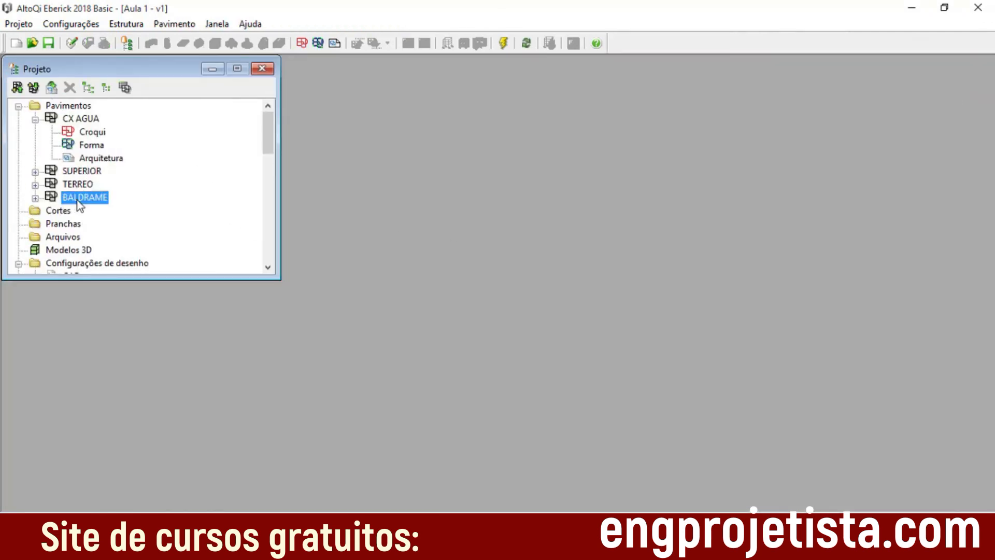
left_click(34, 198)
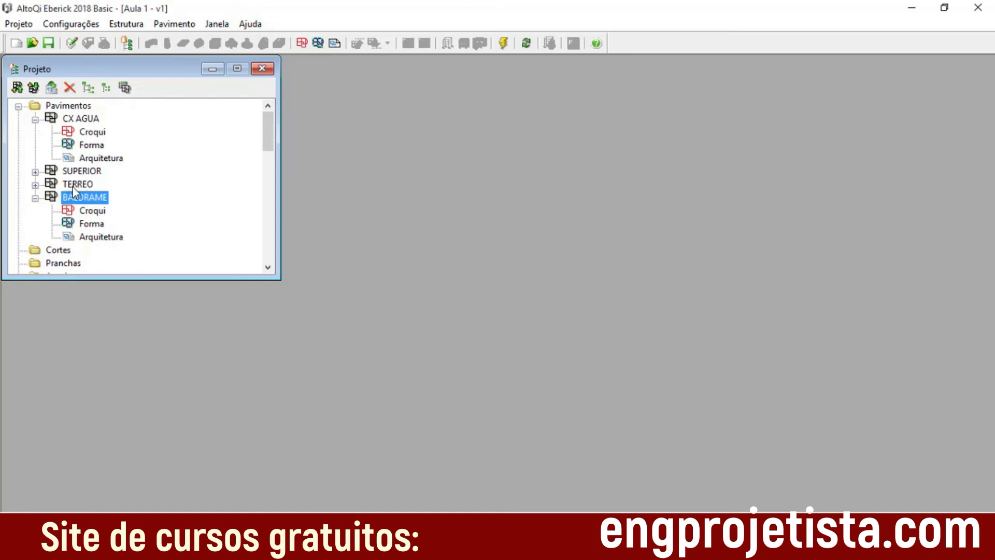
left_click(88, 240)
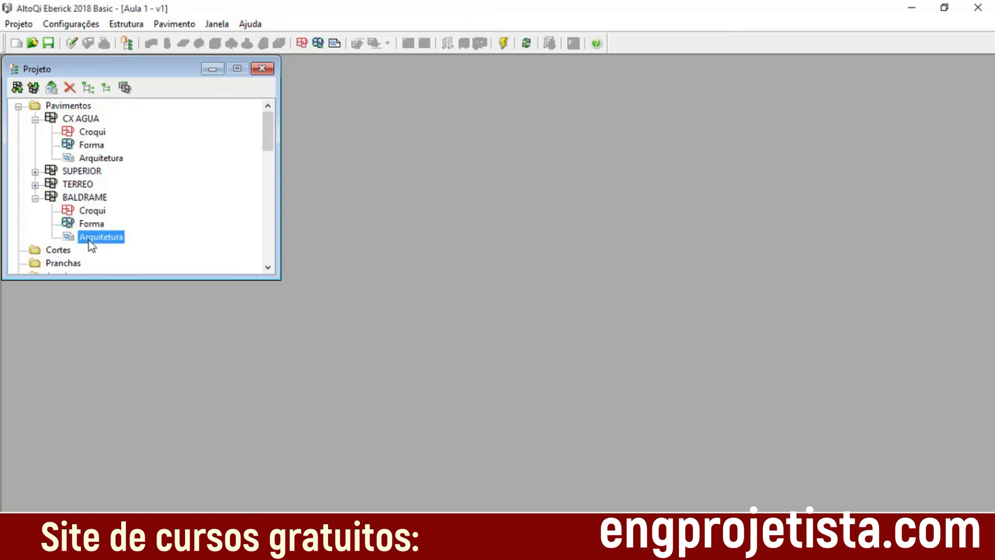
double_click(96, 239)
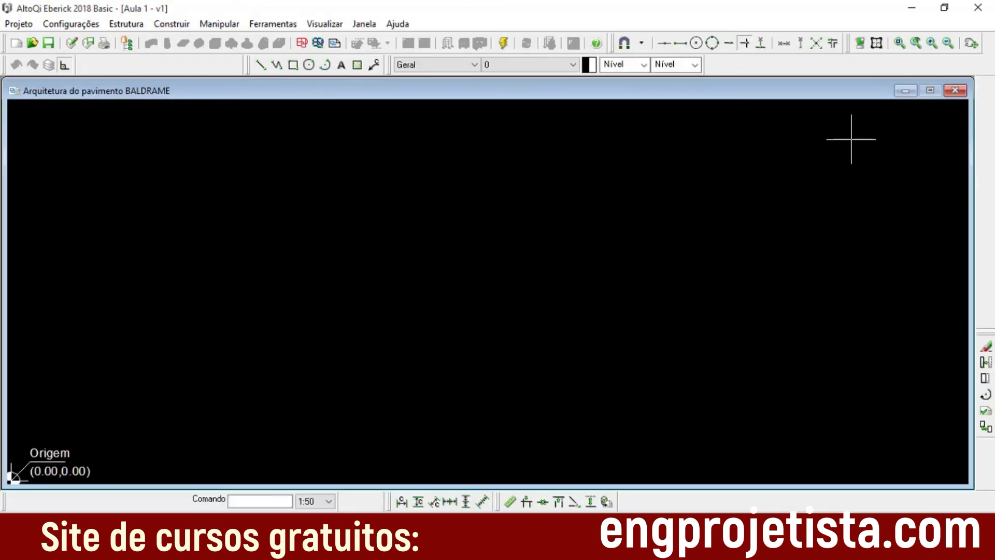
left_click(955, 90)
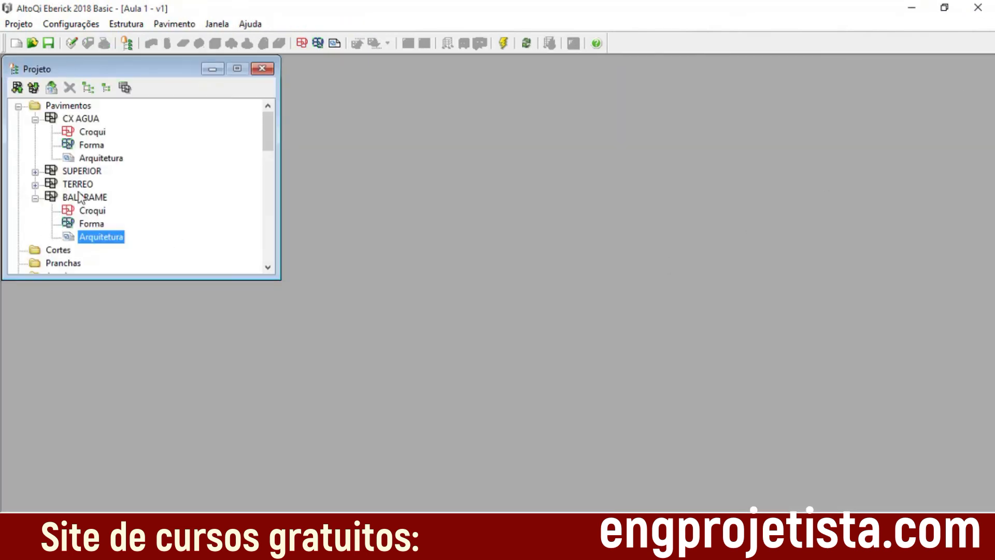
left_click(35, 198)
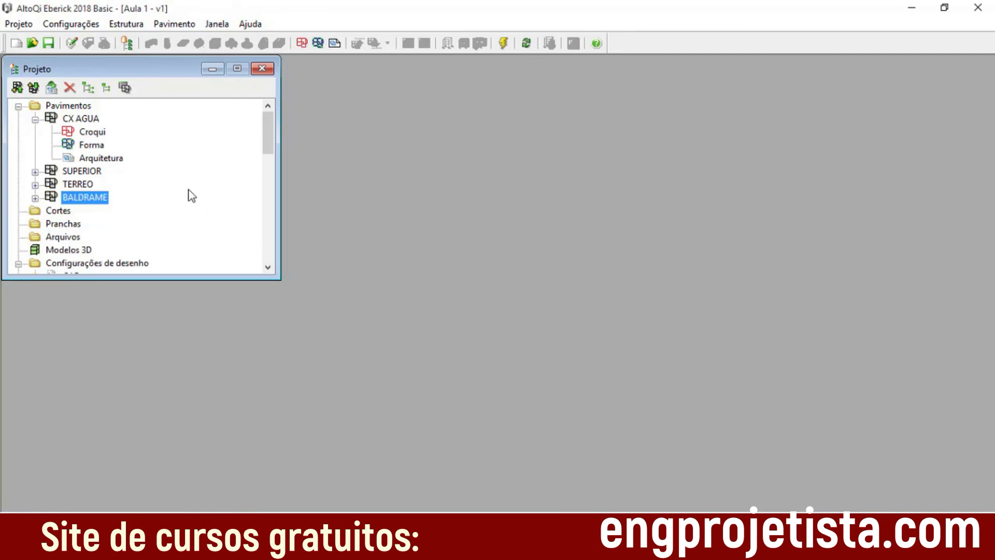
left_click(36, 119)
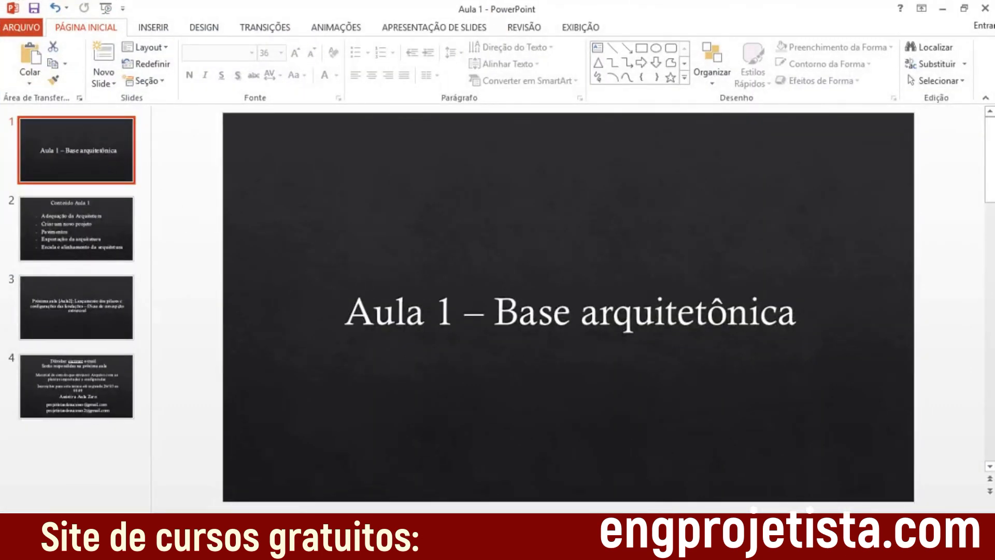
Step: Switch to PowerPoint and start the Aula 1 slide show from the title slide
key("F5")
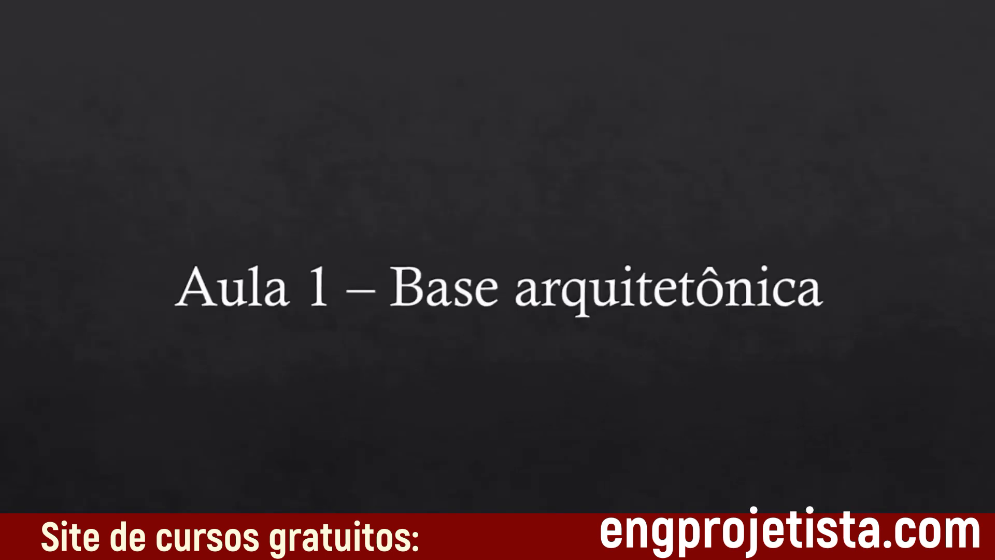